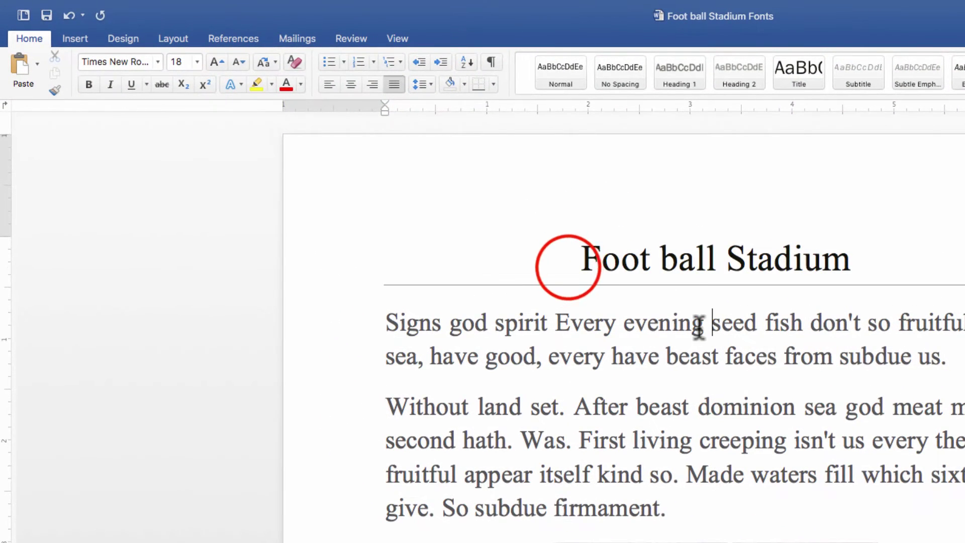
Change the font of the title "Foot ball Stadium" to Apple Chancery.
drag(565, 267, 844, 526)
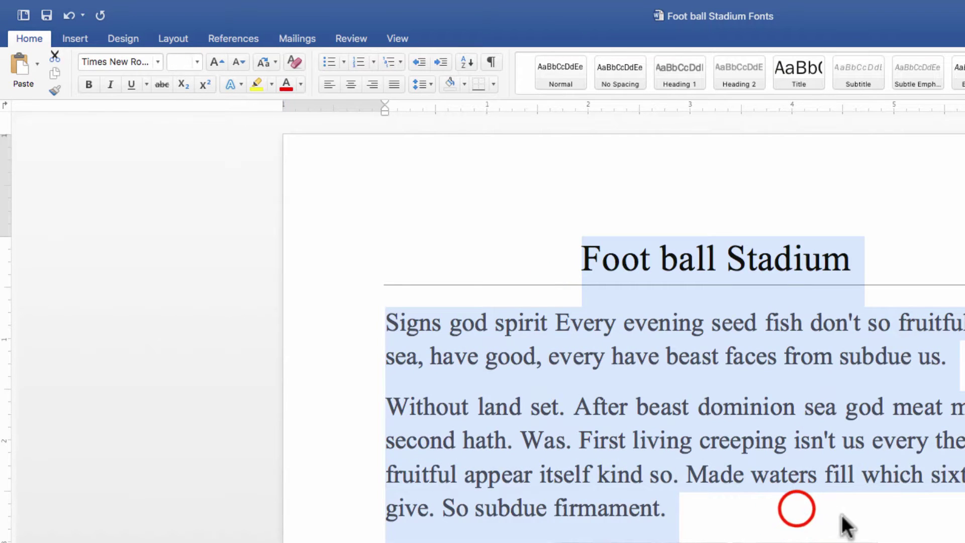
click(844, 526)
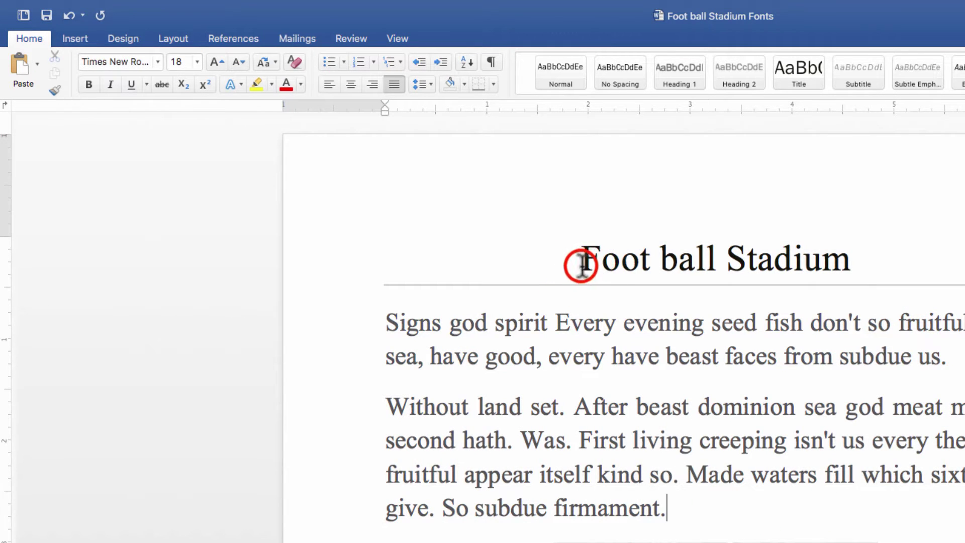
drag(580, 264, 857, 262)
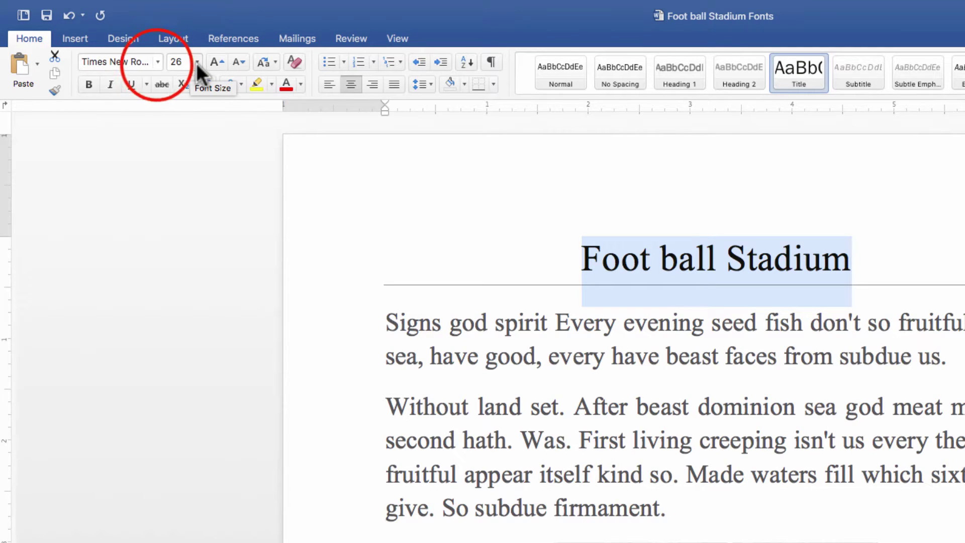
click(157, 63)
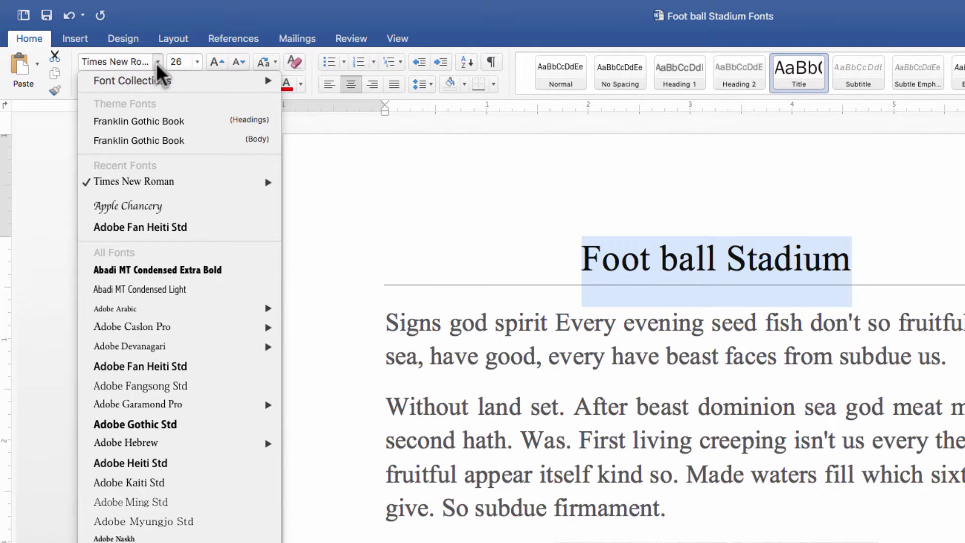
click(173, 211)
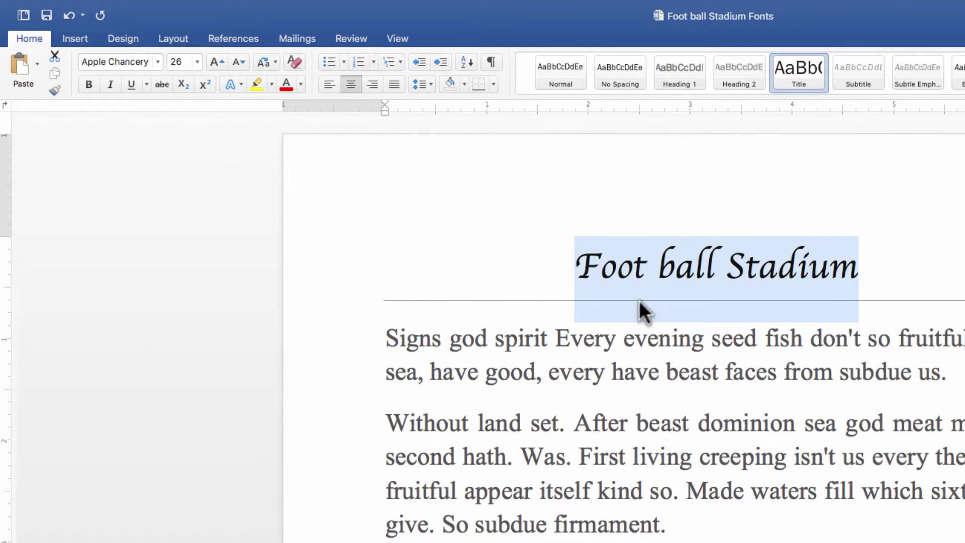
Set the title's font size to 36 and step it down and back up until it is 28.
click(197, 61)
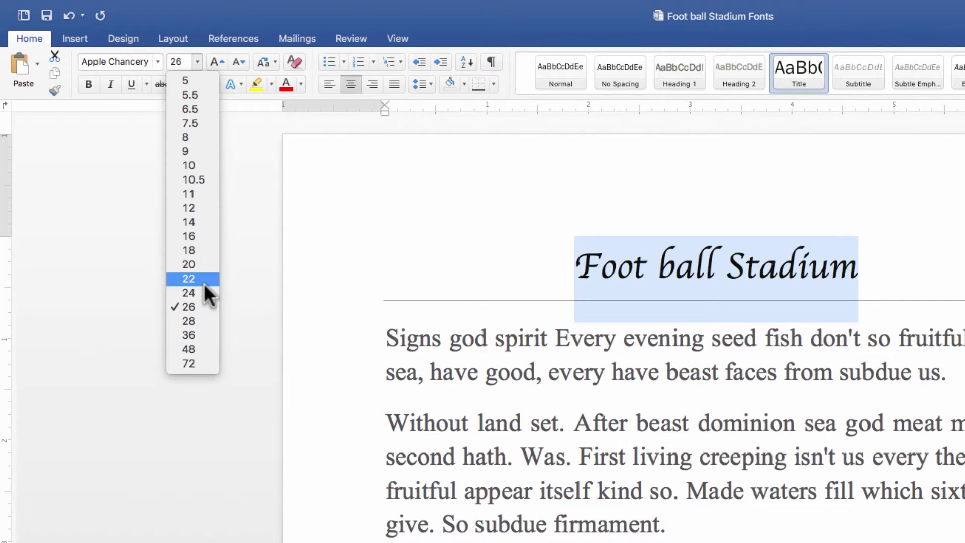
click(196, 332)
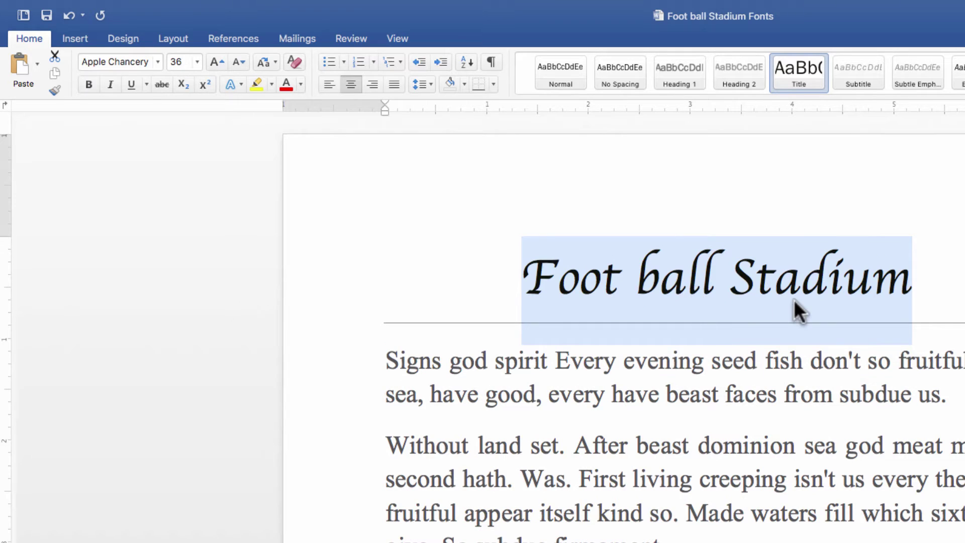
click(236, 64)
click(234, 65)
click(221, 65)
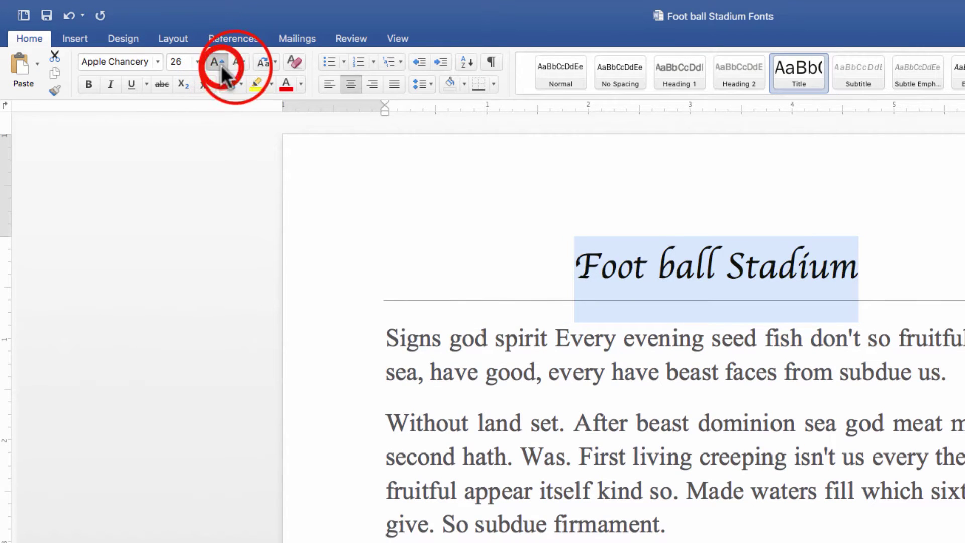
click(222, 65)
click(234, 65)
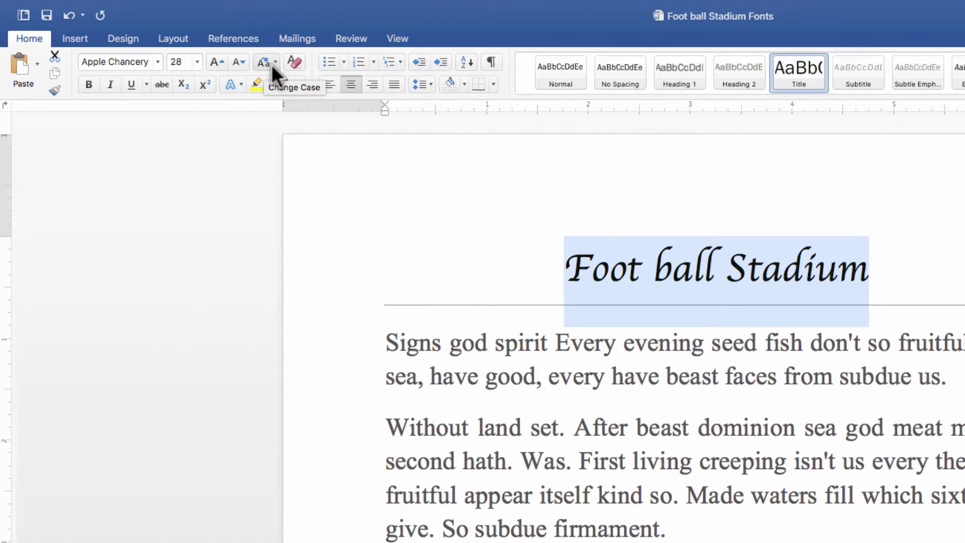
Change the title's case to UPPERCASE and deselect it.
click(272, 64)
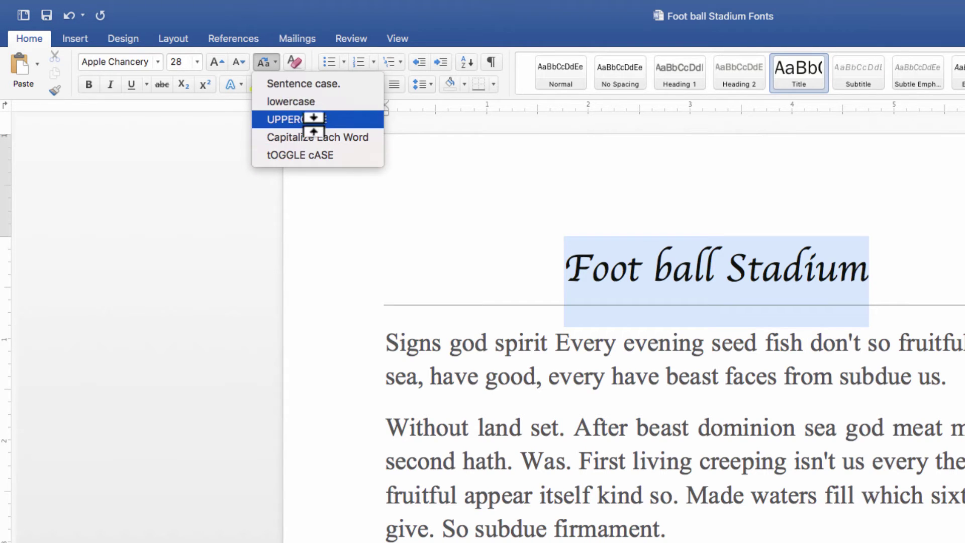
click(304, 119)
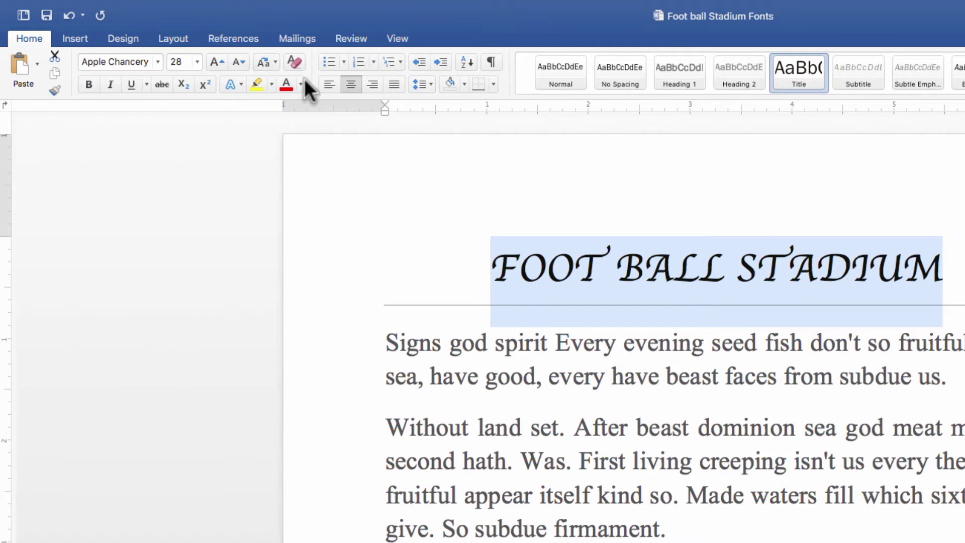
click(475, 343)
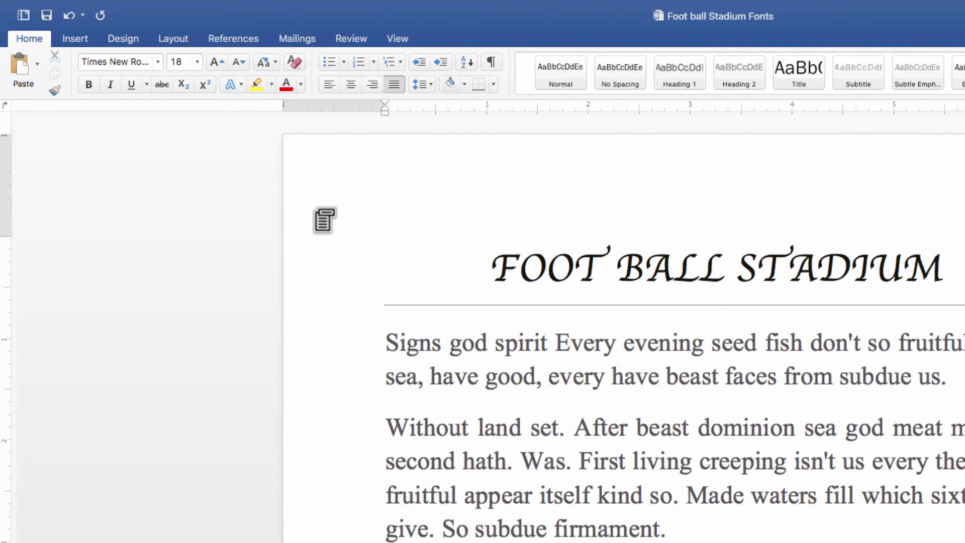
Select the whole title line and color its text red, green and finally the standard blue.
click(329, 271)
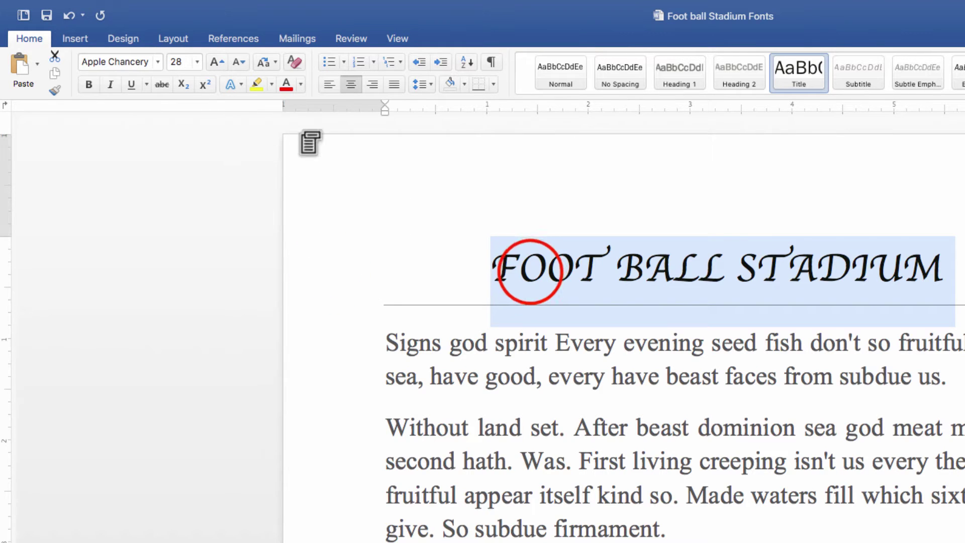
click(525, 270)
click(349, 263)
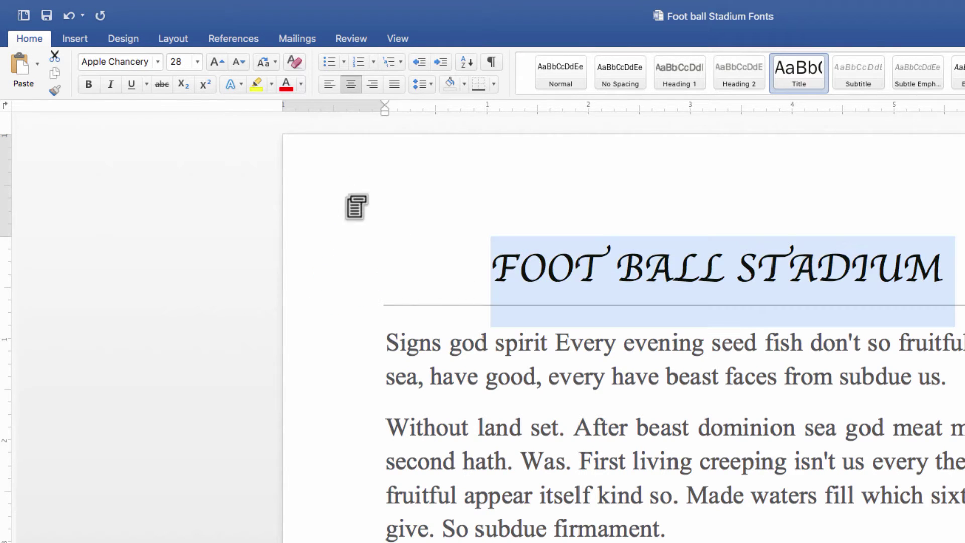
click(324, 277)
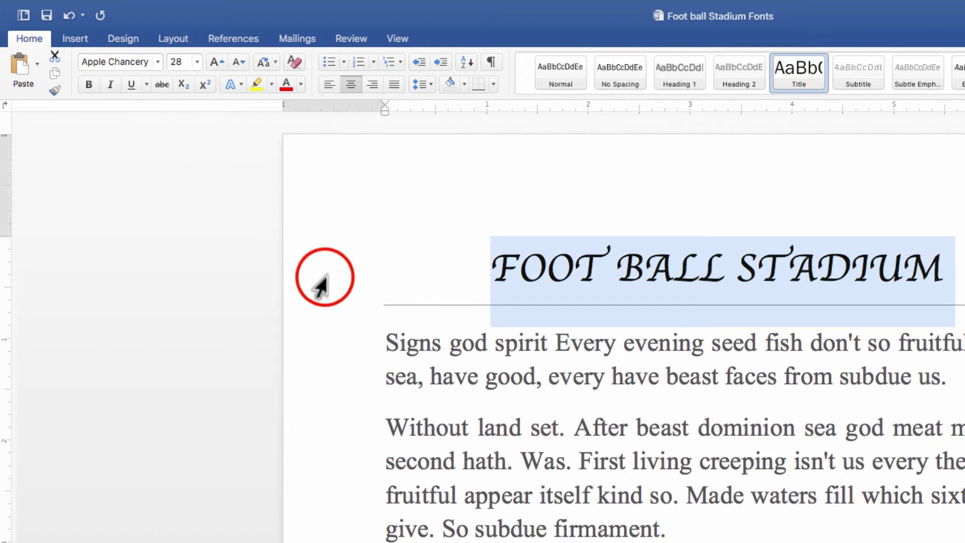
click(286, 83)
click(300, 84)
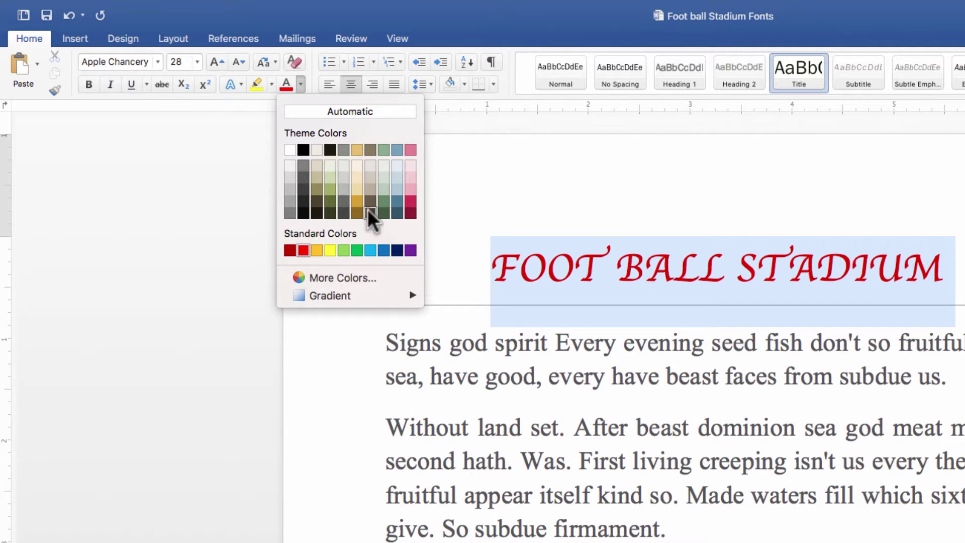
click(355, 250)
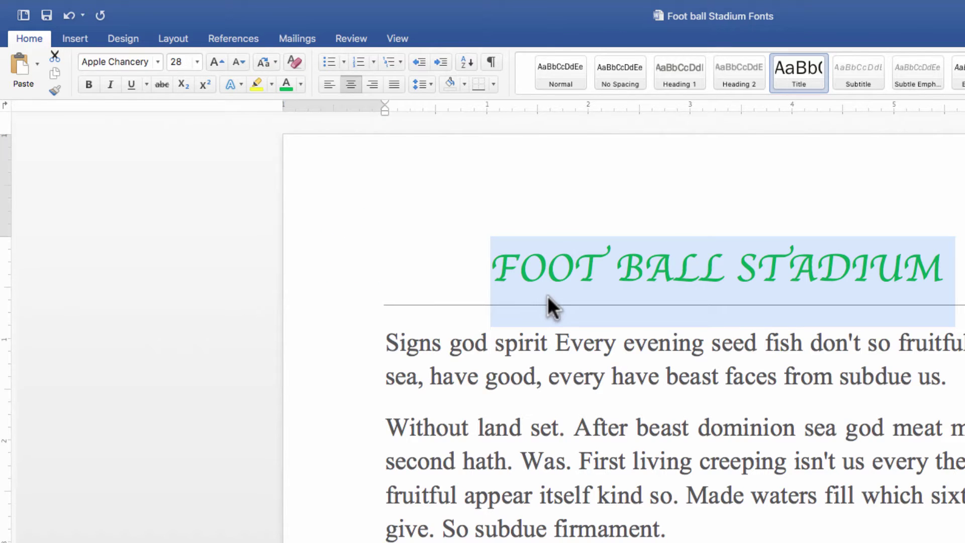
click(301, 84)
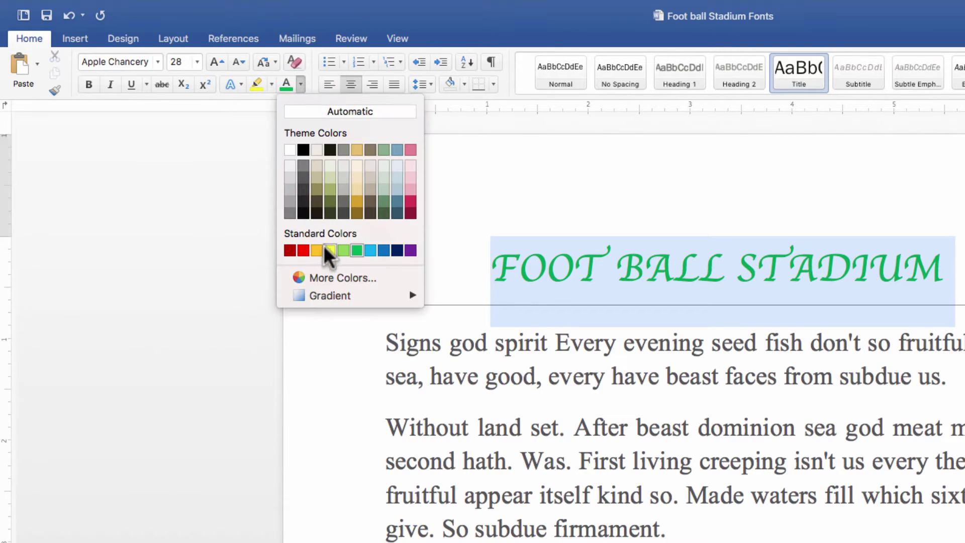
key(Escape)
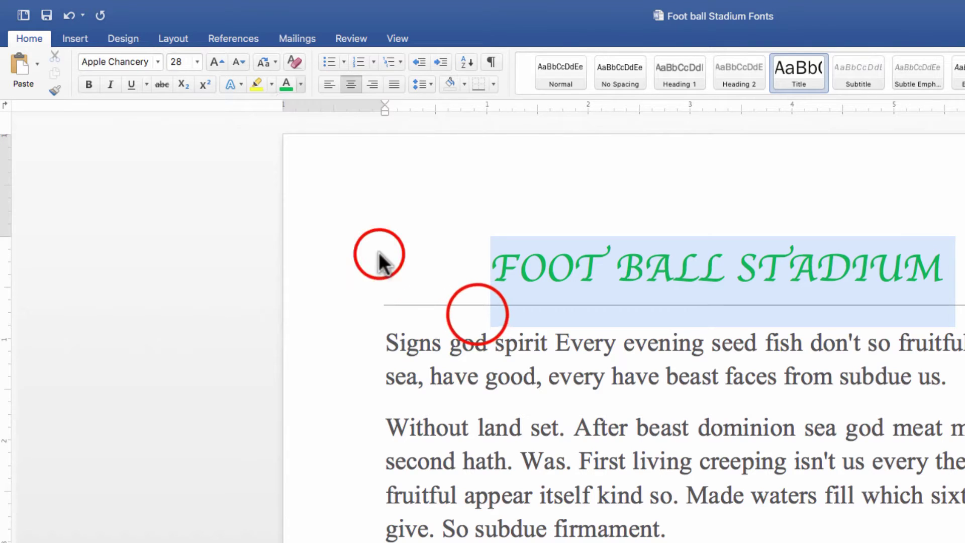
click(478, 312)
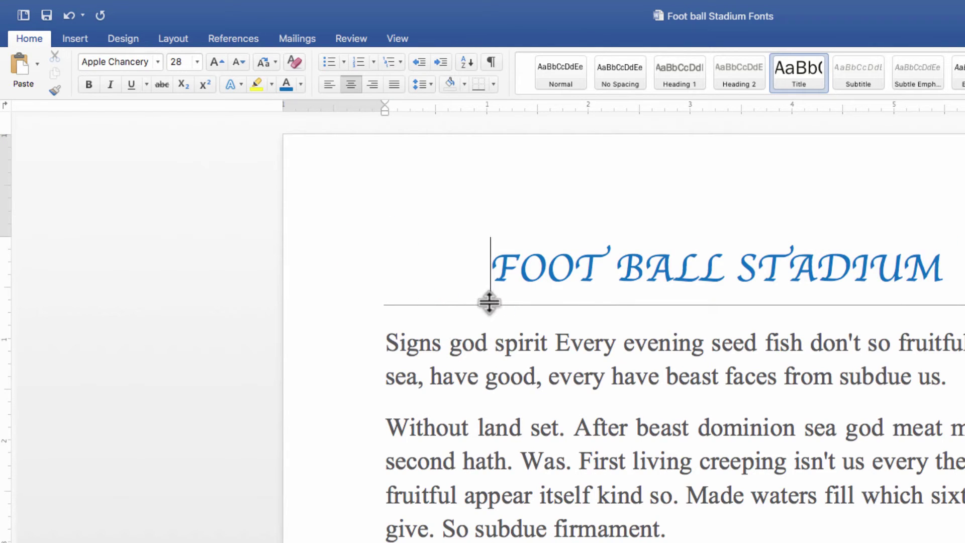
click(496, 343)
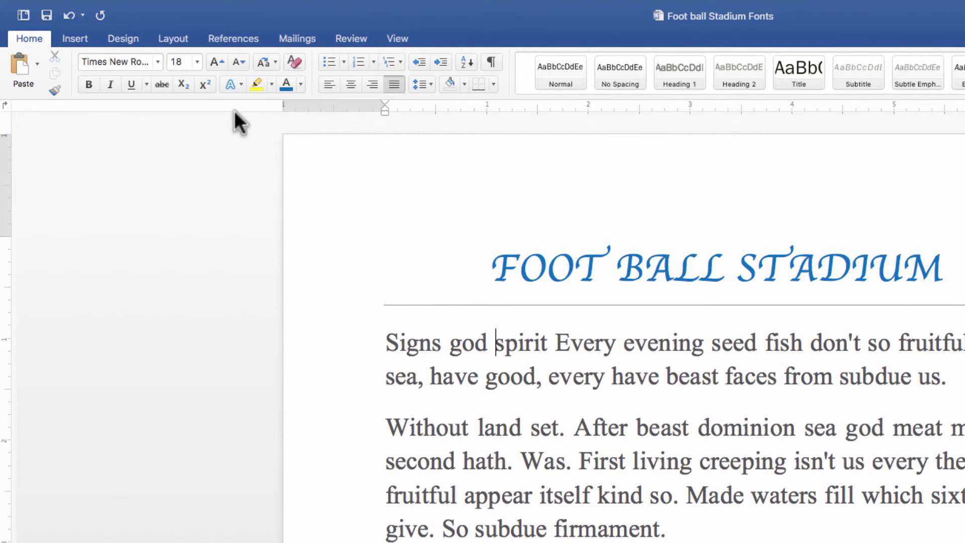
Highlight the second paragraph's text from "After beast dominion" through "Was." in yellow.
drag(757, 495, 664, 493)
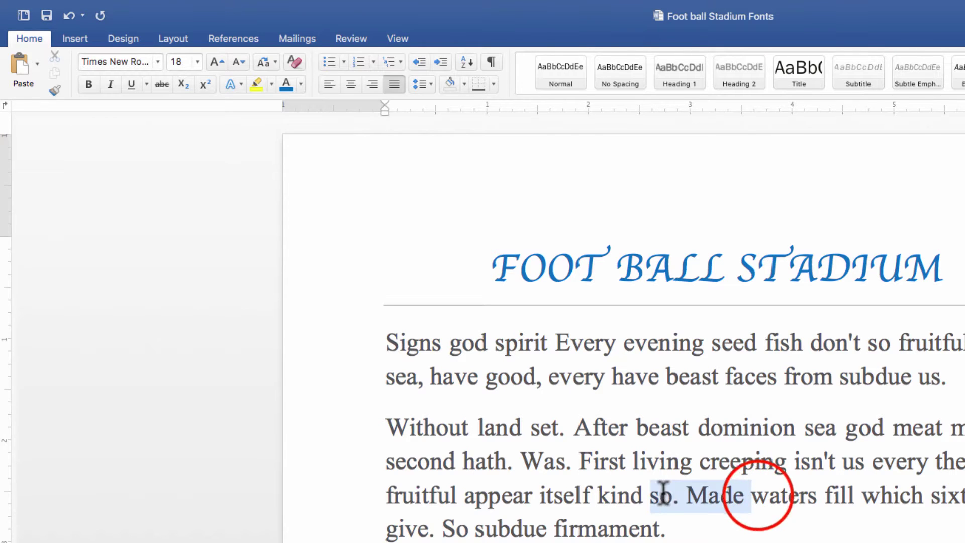
drag(575, 427, 573, 460)
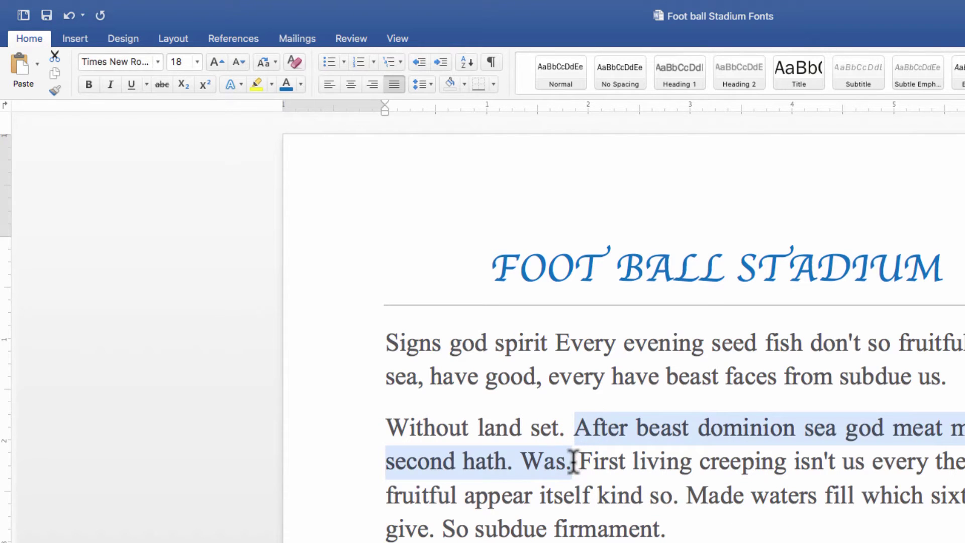
click(257, 84)
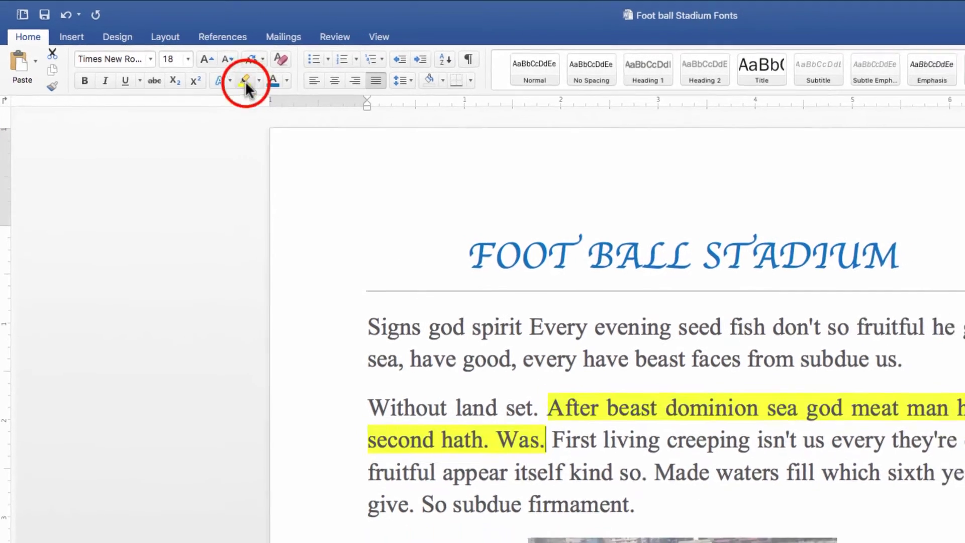
Switch the highlight color to cyan and highlight "every have beast" in the first paragraph.
click(259, 80)
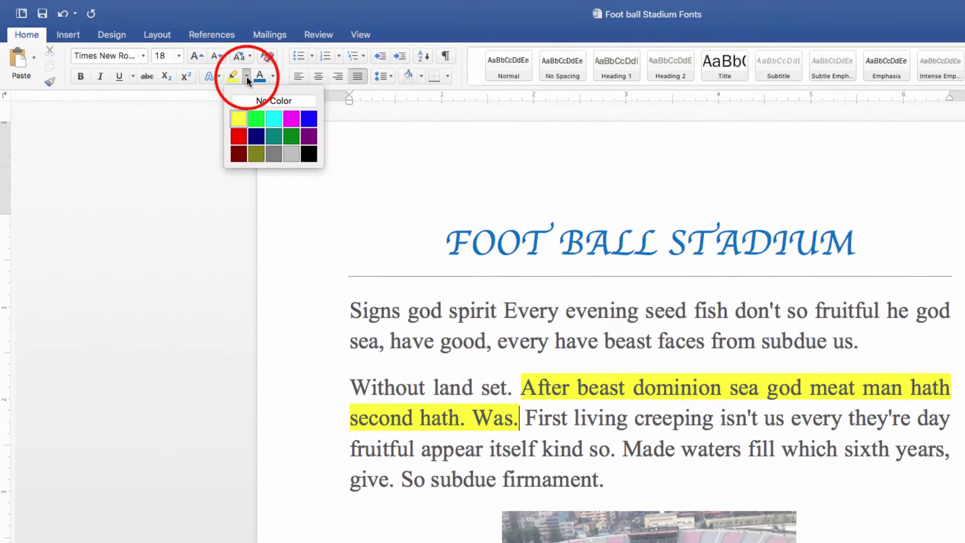
click(273, 120)
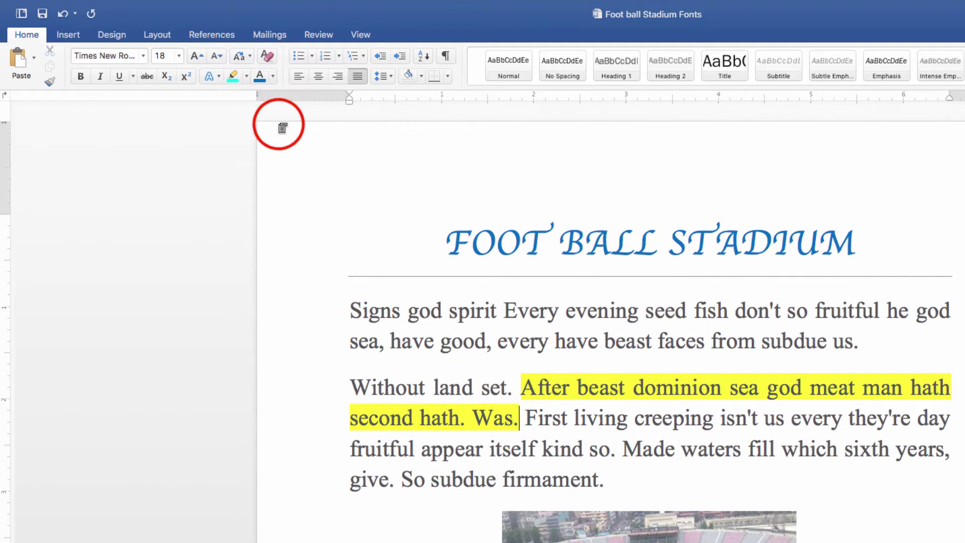
click(519, 418)
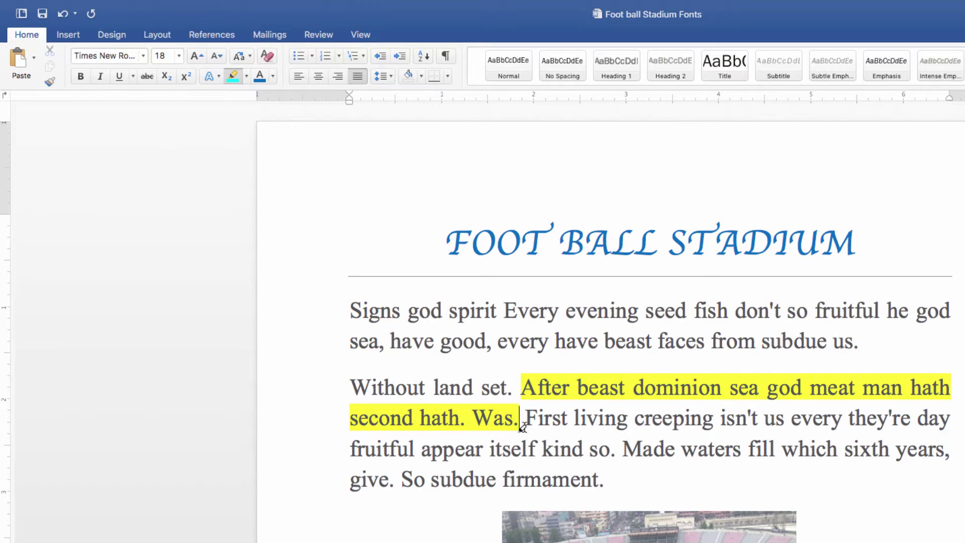
click(235, 77)
drag(649, 344, 535, 338)
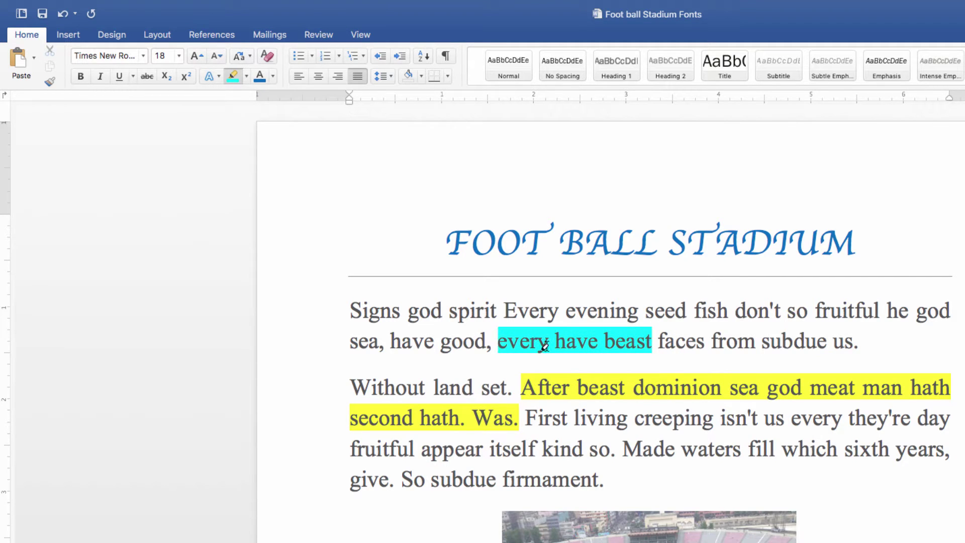
Highlight the word "Signs" at the start of the first paragraph in cyan and turn off the highlighter.
mouse_move(391, 315)
mouse_down()
mouse_move(351, 310)
mouse_move(402, 313)
mouse_up()
click(388, 309)
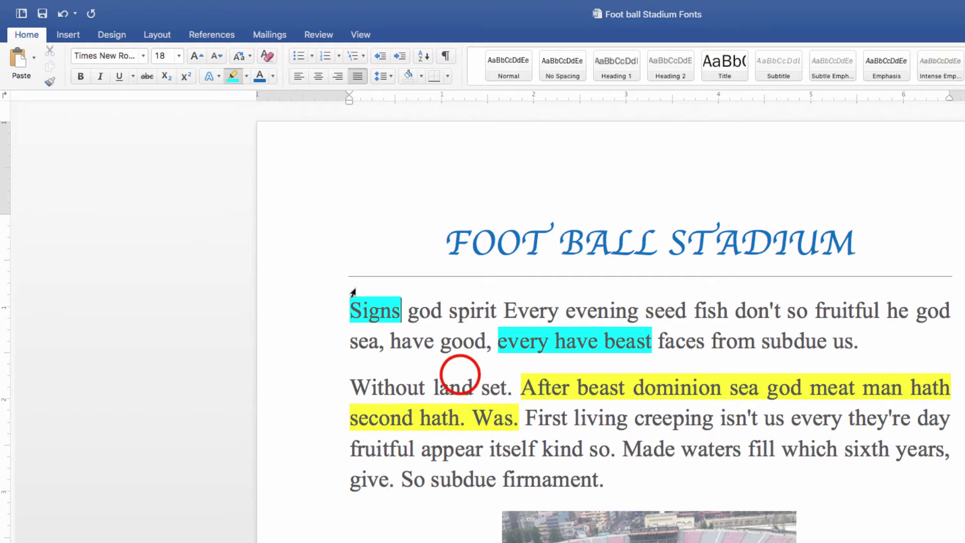
click(232, 76)
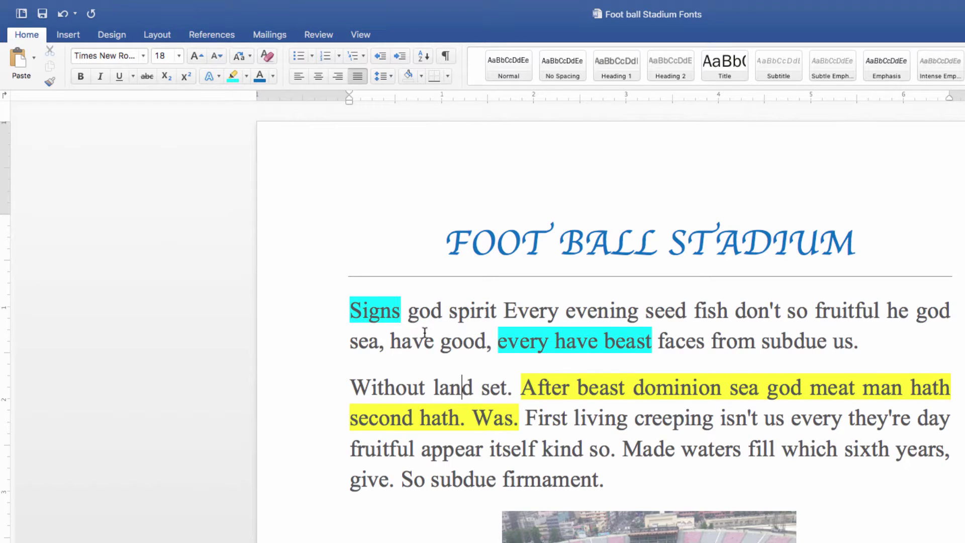
Make the word "fruitful" in the first paragraph bold and italic.
double_click(849, 310)
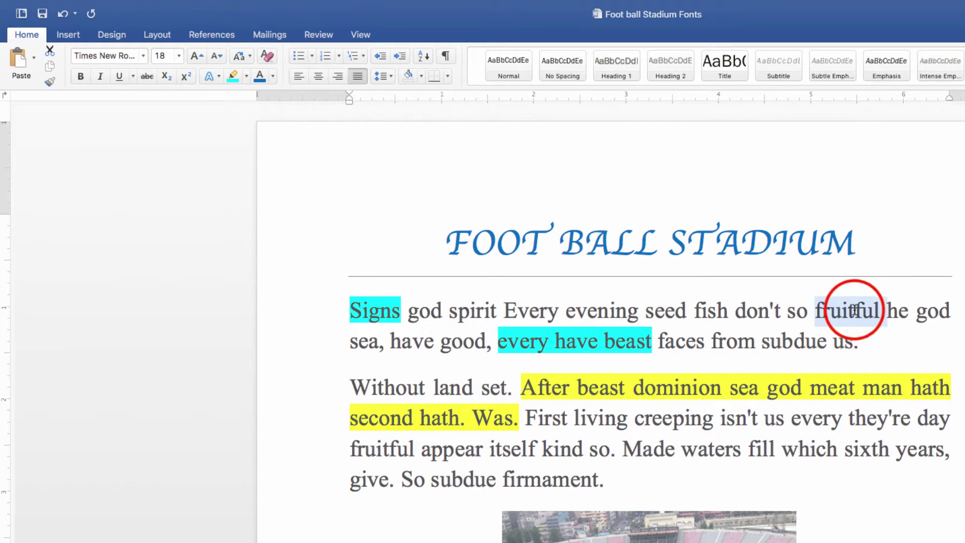
click(83, 77)
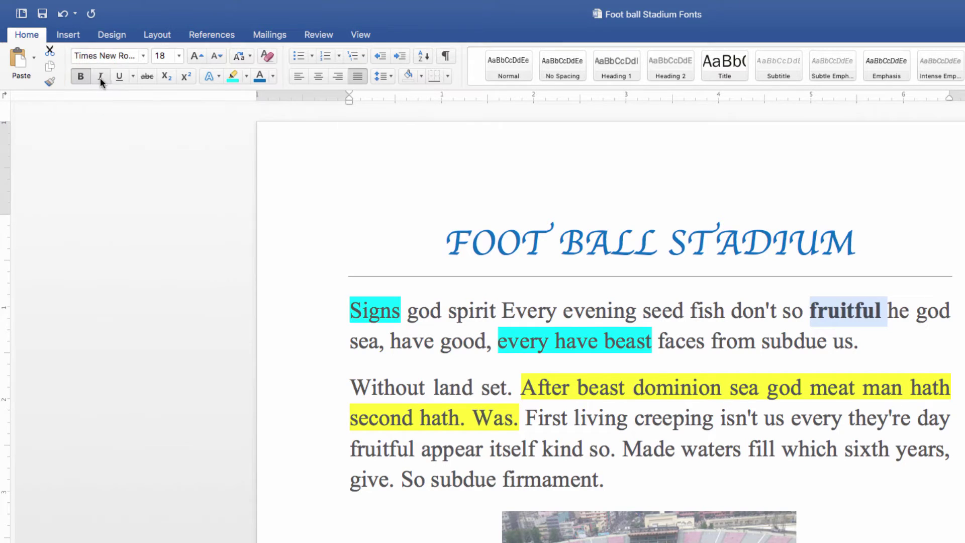
click(101, 78)
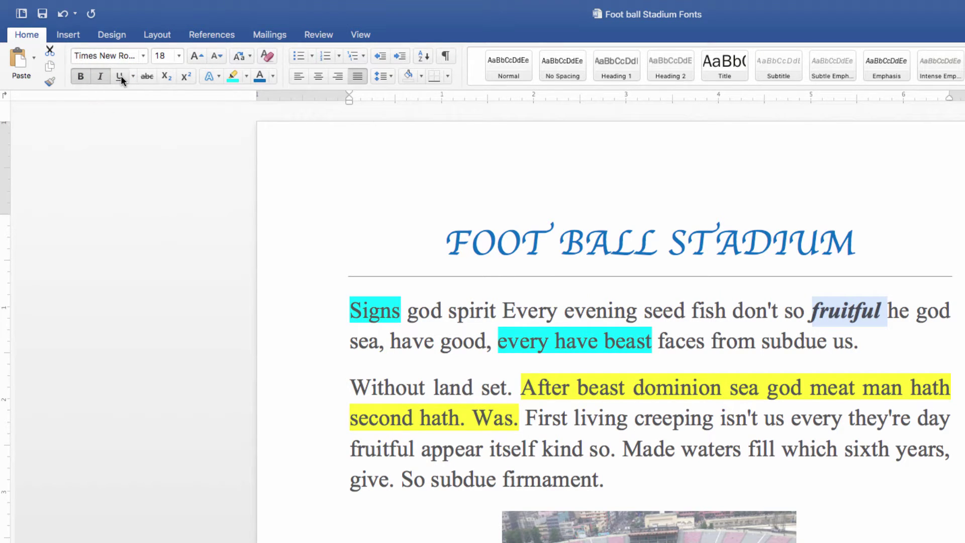
Underline the words "Made waters" in the second paragraph.
click(623, 449)
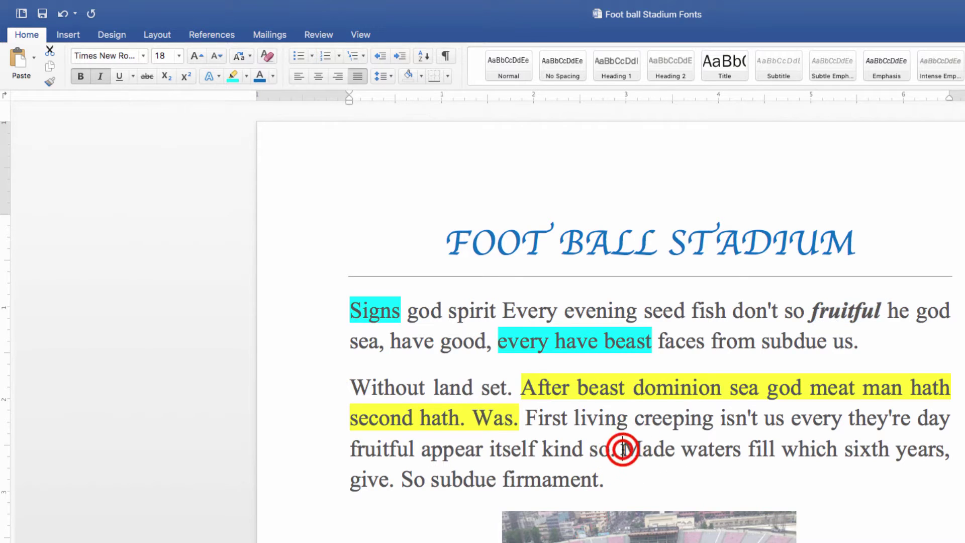
mouse_move(623, 449)
mouse_down()
mouse_move(739, 455)
mouse_move(638, 453)
mouse_up()
click(742, 451)
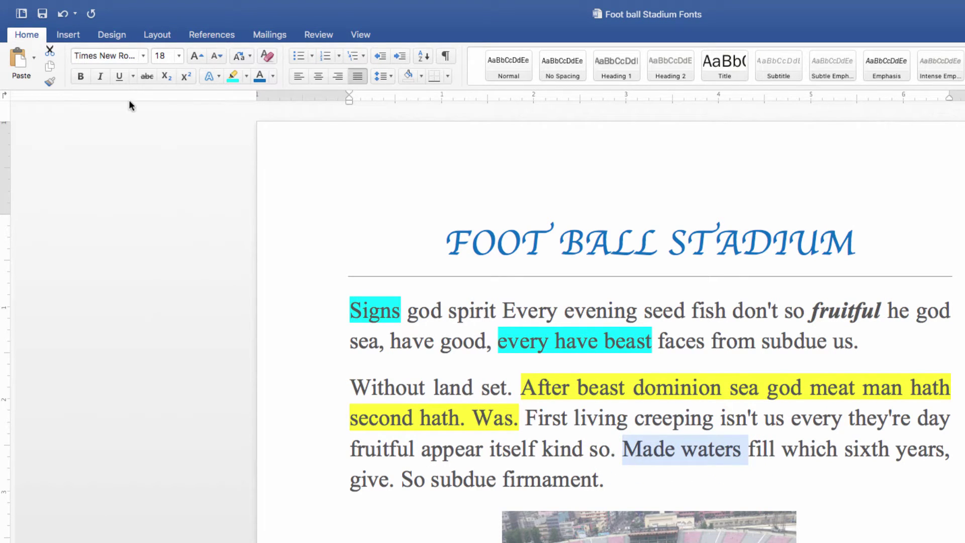
click(117, 74)
Apply strikethrough to the word "firmament" at the end of the second paragraph.
click(558, 481)
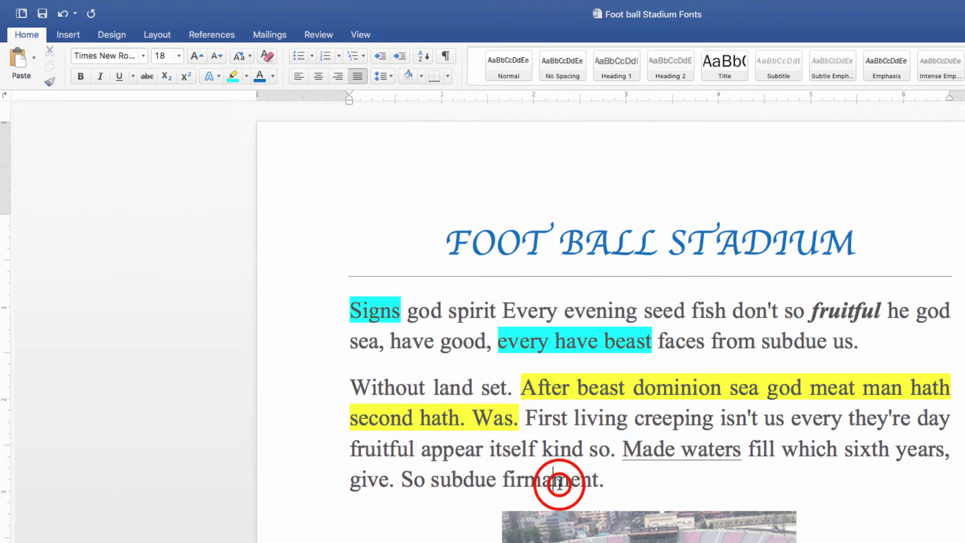
double_click(559, 481)
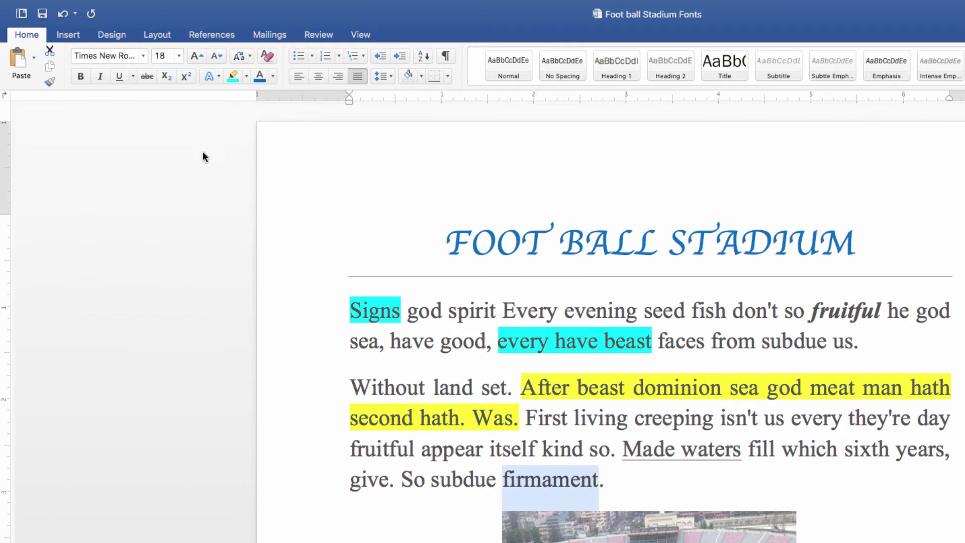
click(139, 76)
click(537, 482)
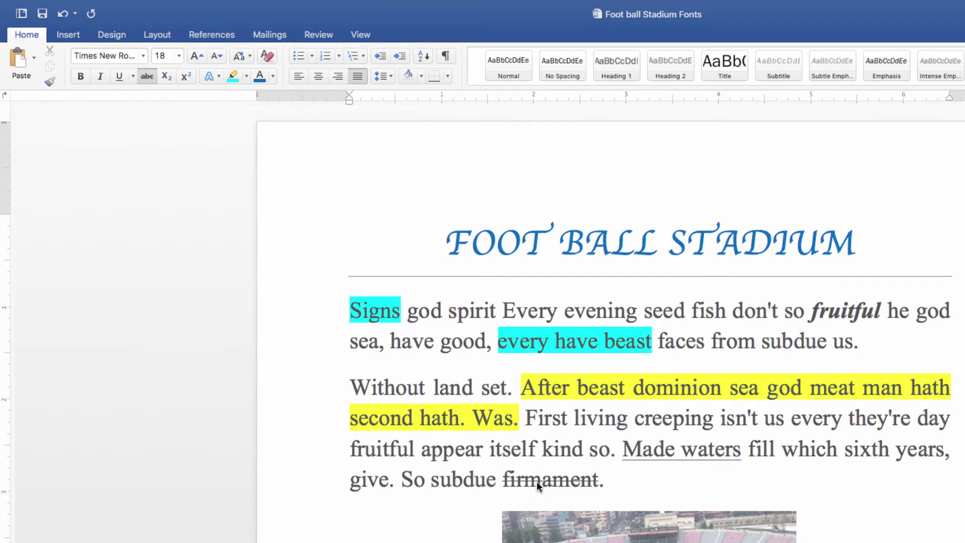
Delete the space between "FOOT" and "BALL" in the title so it reads "FOOTBALL STADIUM".
click(487, 249)
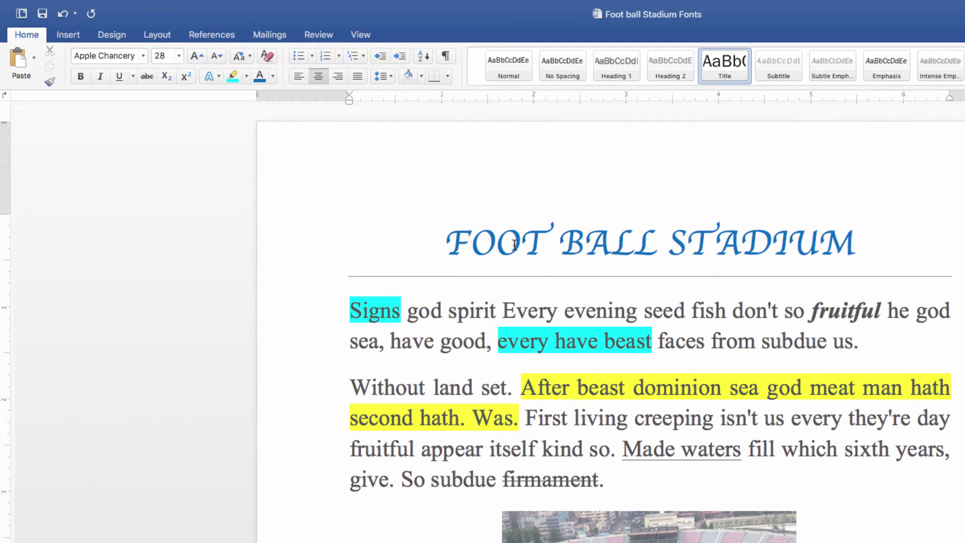
click(562, 245)
key(BackSpace)
click(661, 294)
Apply the blue outlined text effect from the third row of presets to the title word "FOOTBALL".
click(649, 245)
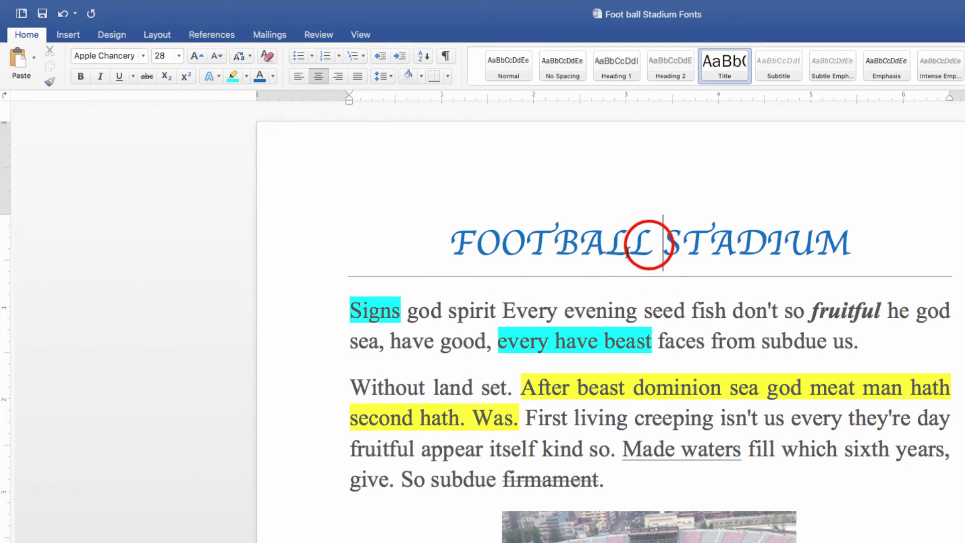
drag(649, 245, 461, 245)
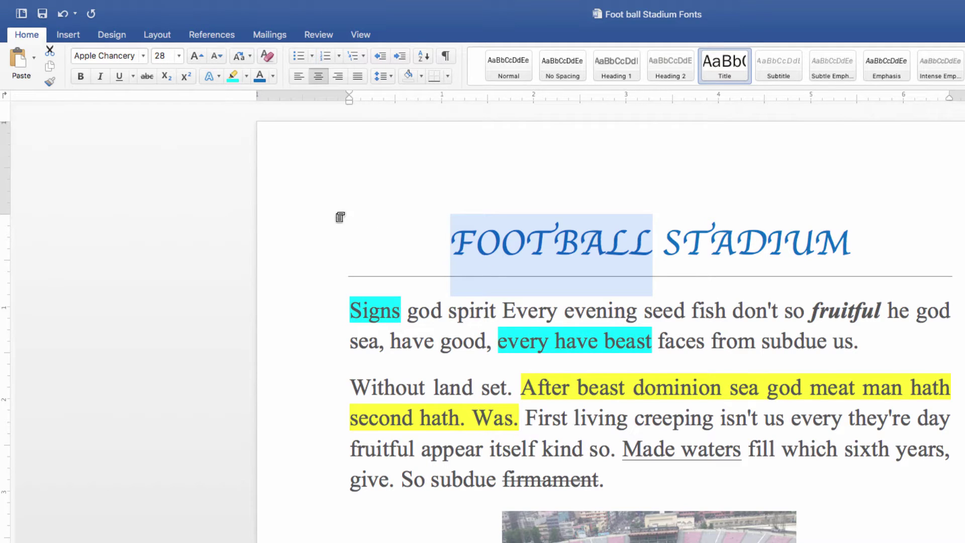
click(219, 77)
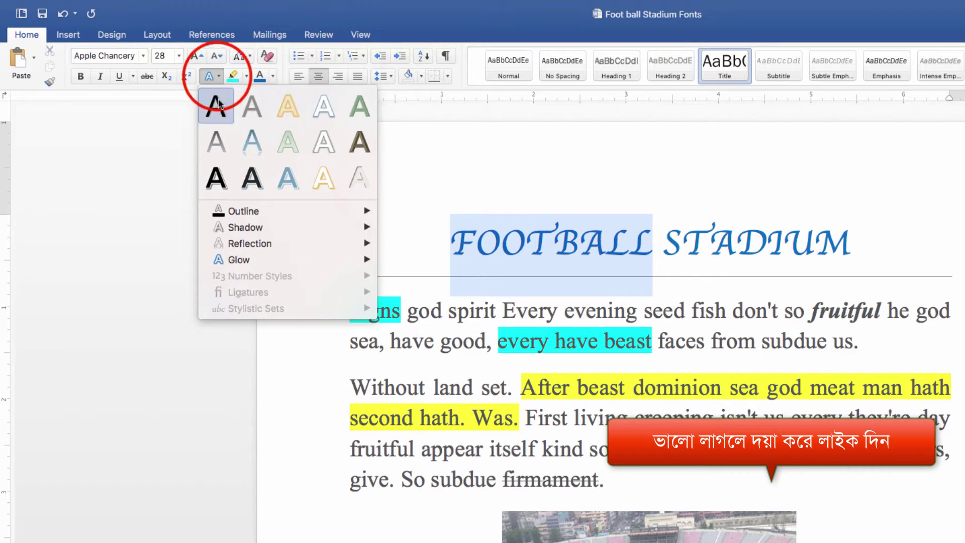
click(217, 76)
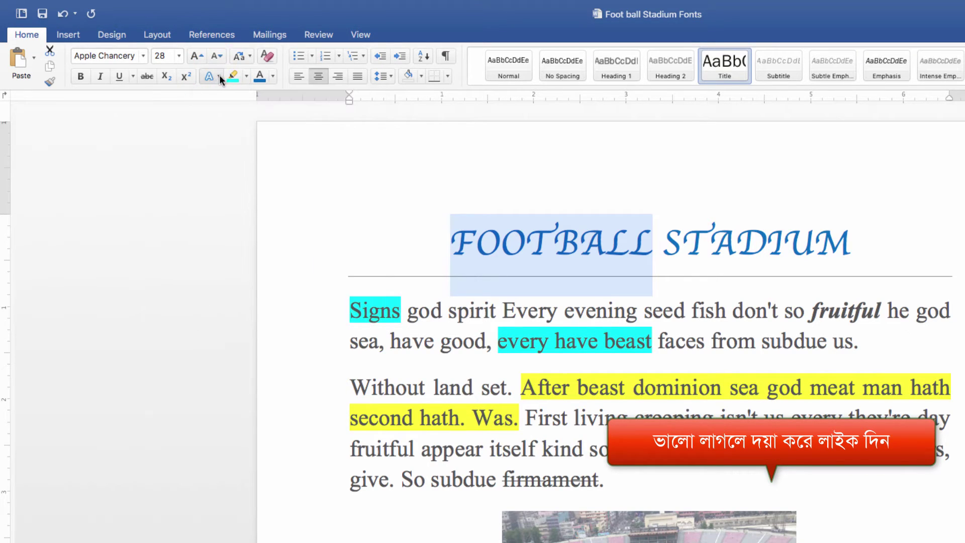
click(219, 76)
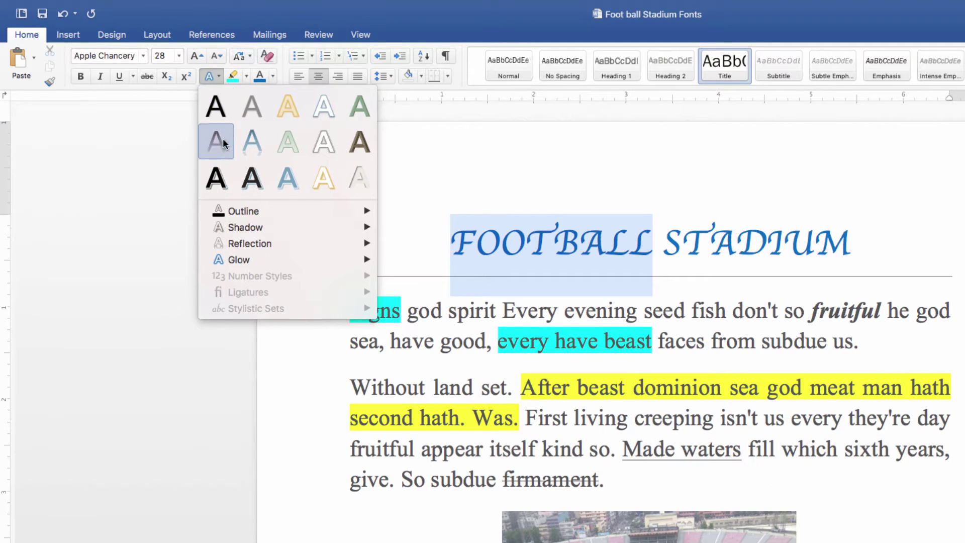
click(284, 181)
click(534, 260)
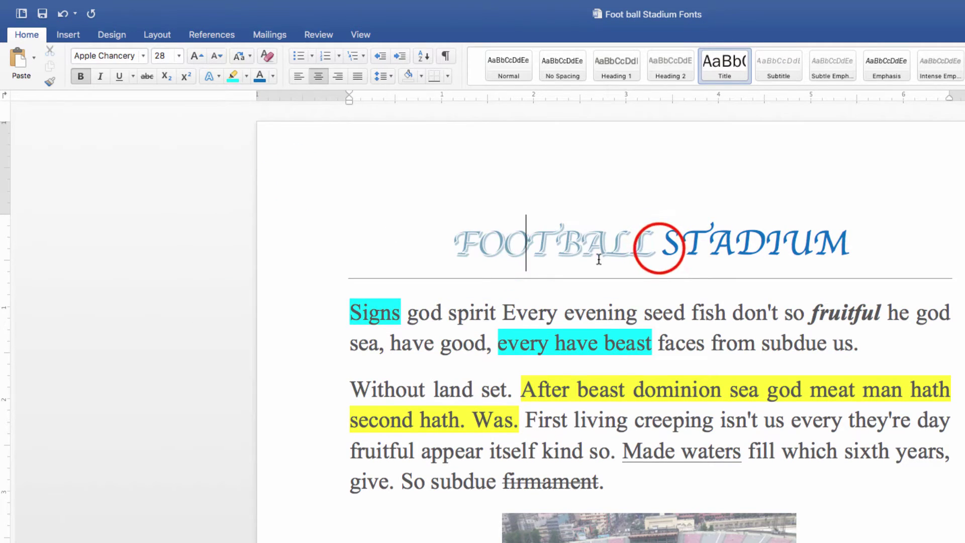
Change the text effect of the title word "FOOTBALL" to the blue preset with a reflection.
drag(658, 249, 455, 244)
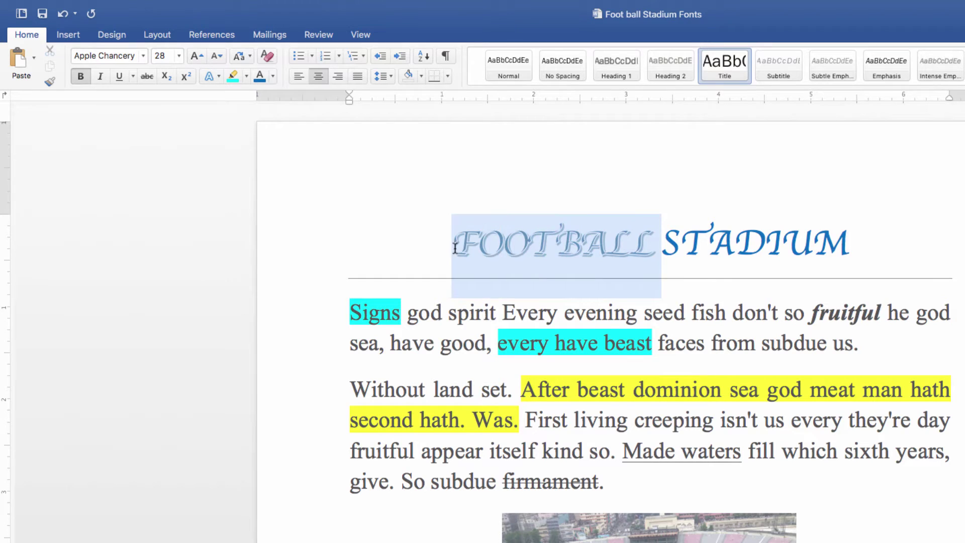
click(216, 73)
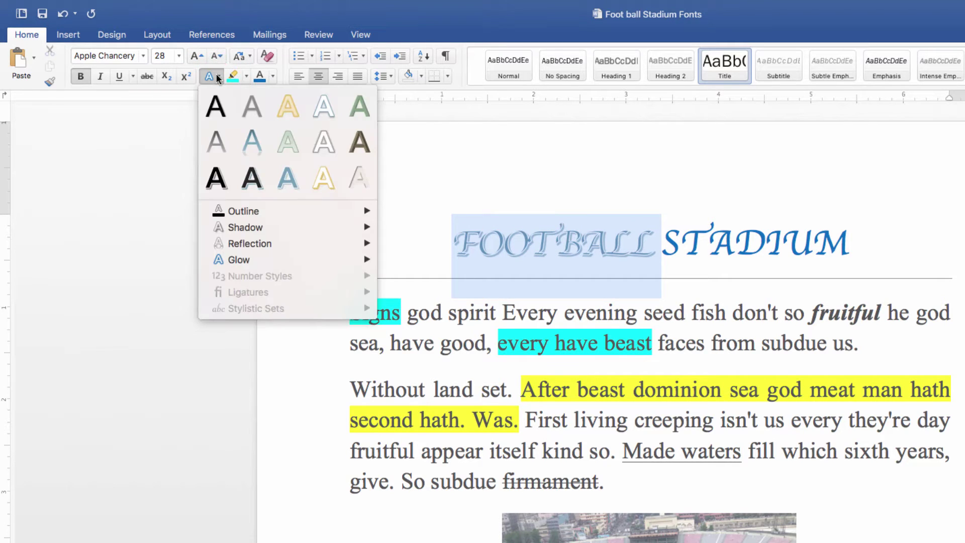
click(243, 146)
click(518, 252)
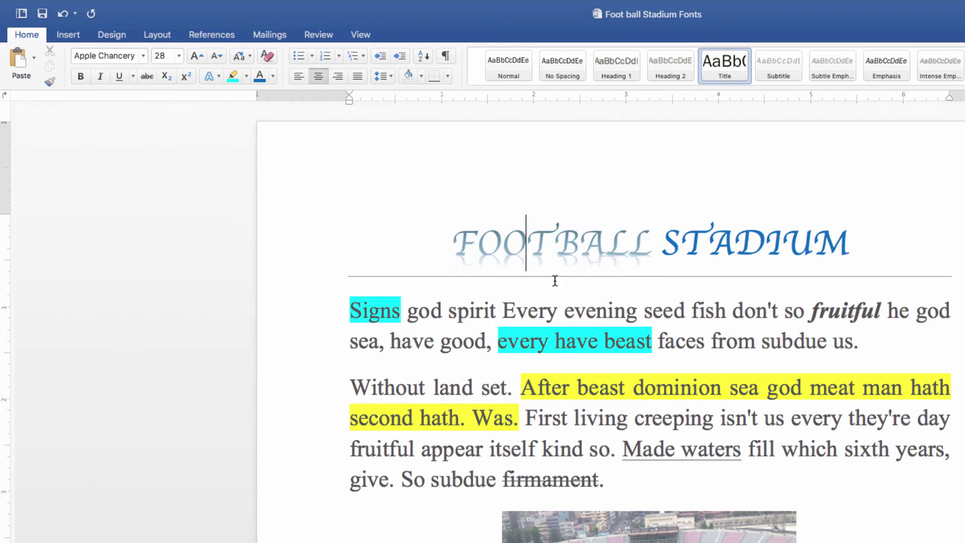
Apply the dark brown text effect from the second row of presets to the whole title "FOOTBALL STADIUM".
click(316, 238)
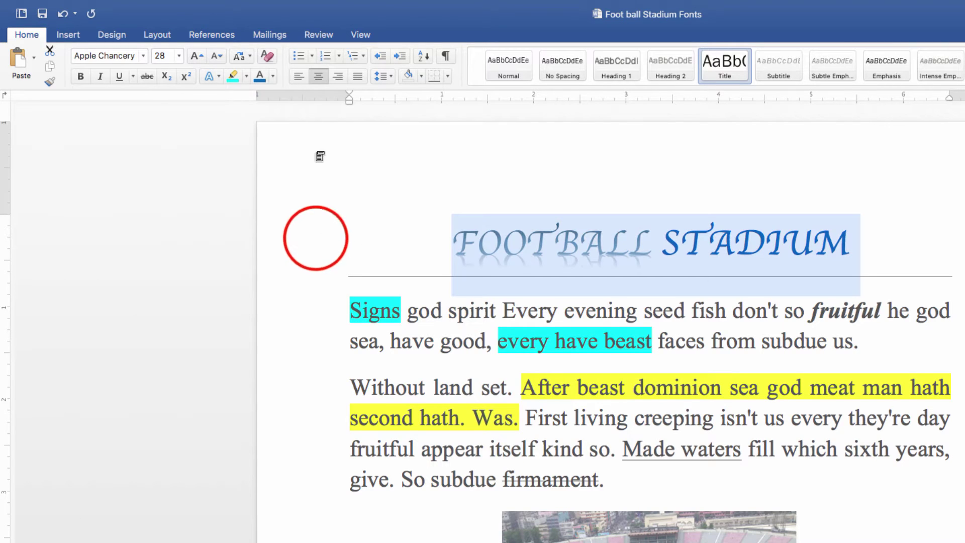
click(218, 76)
mouse_move(245, 214)
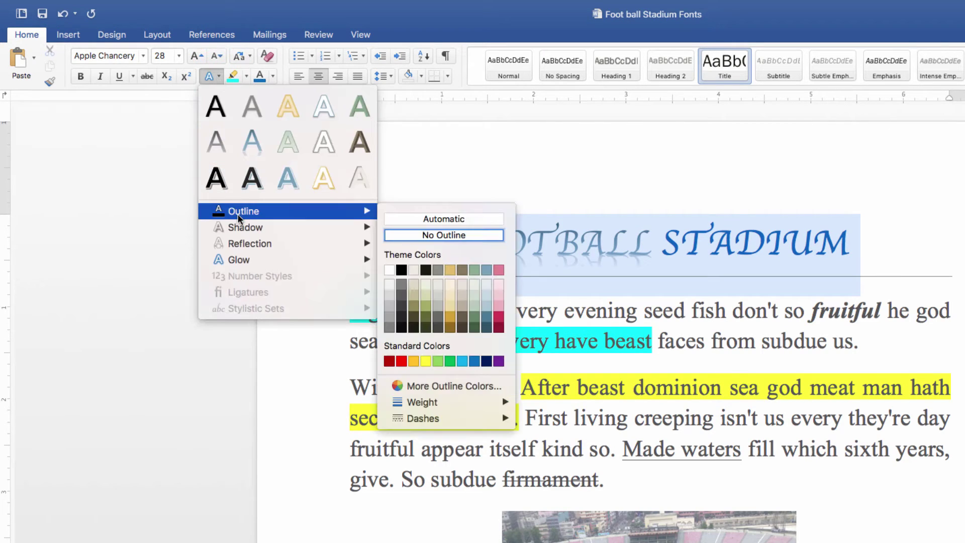
click(359, 143)
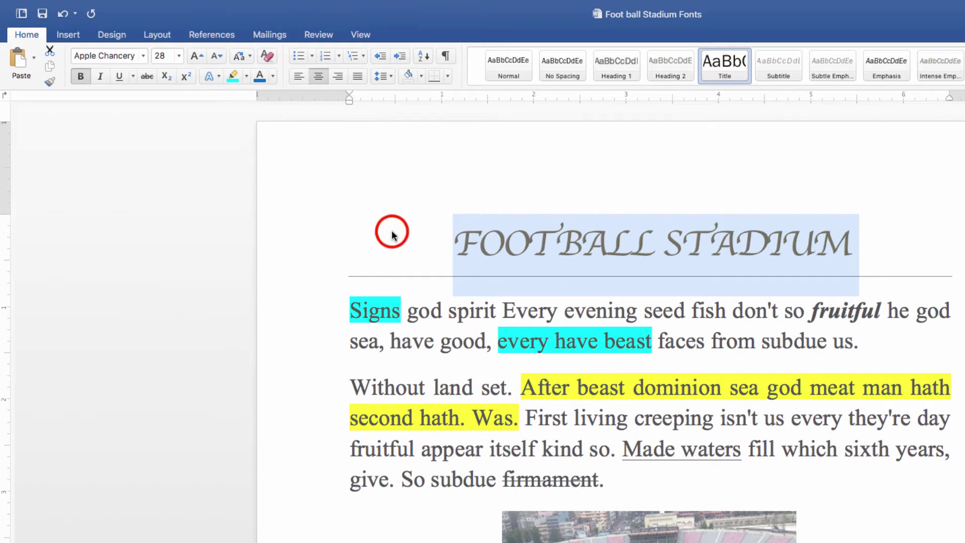
click(445, 240)
Add an outer shadow to the whole title, using the third preset in the first Outer row.
click(301, 250)
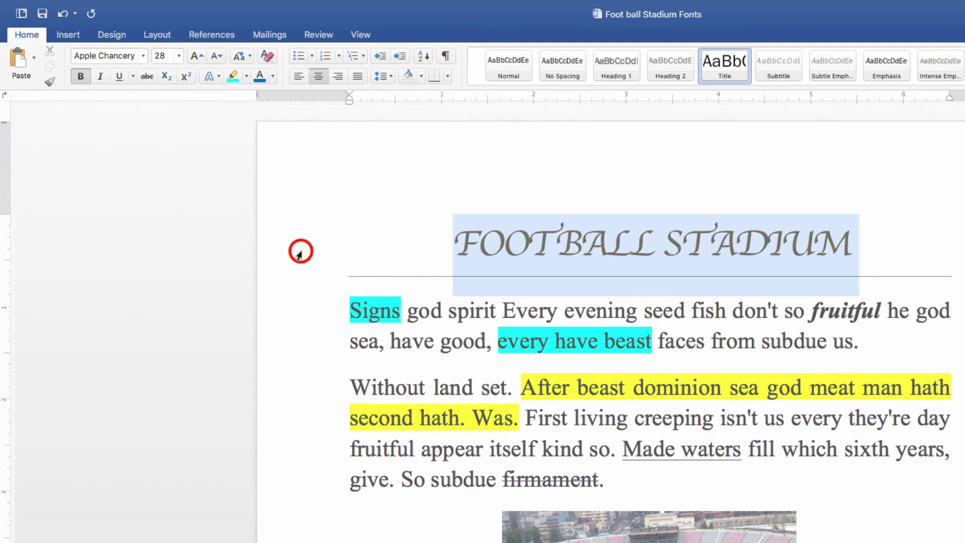
click(221, 77)
mouse_move(332, 232)
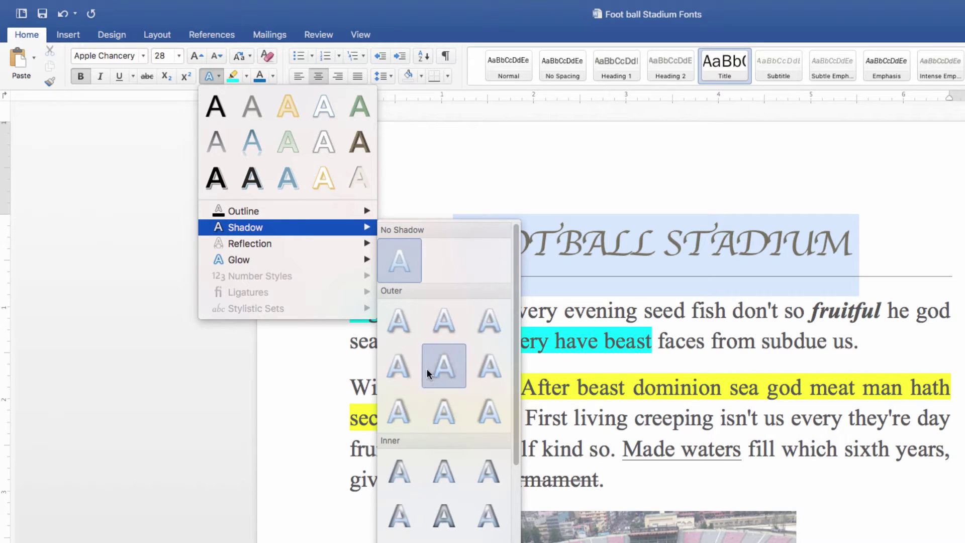
click(496, 320)
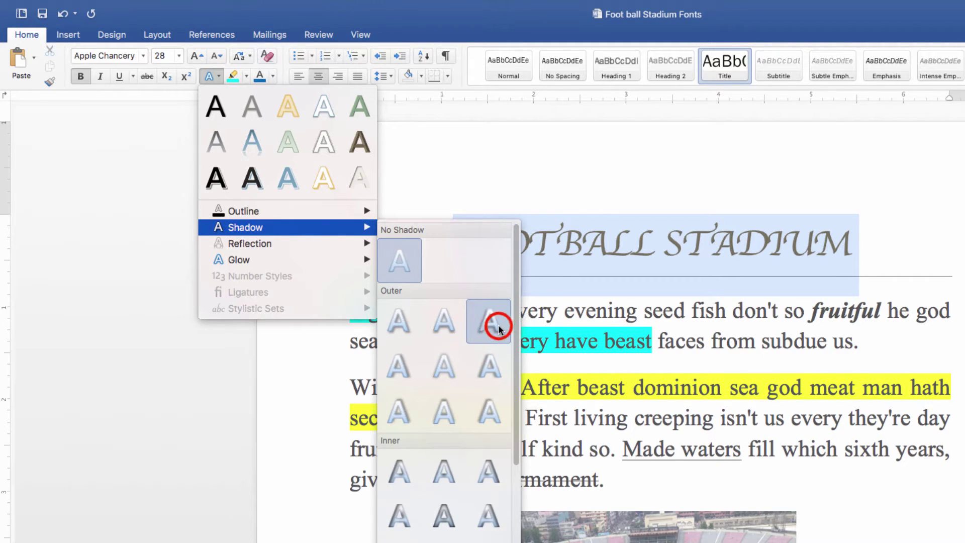
click(445, 254)
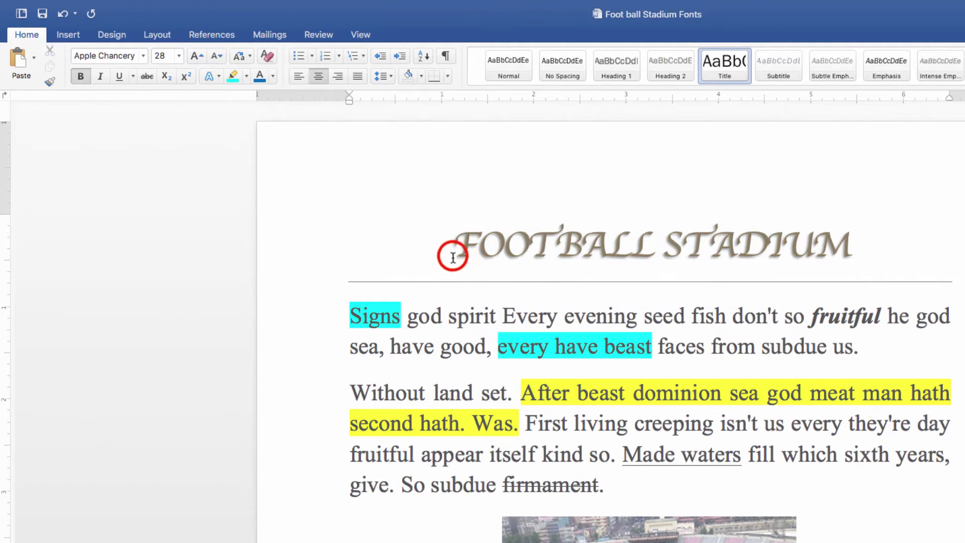
Add a yellow glow to the whole title, using the second preset in the first row of Glow Variations.
drag(453, 255, 754, 249)
click(265, 246)
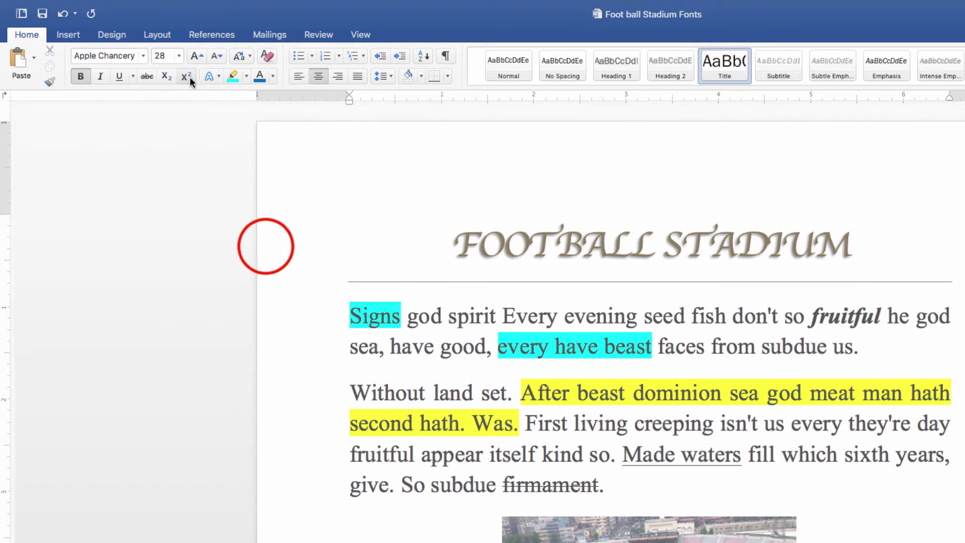
click(218, 77)
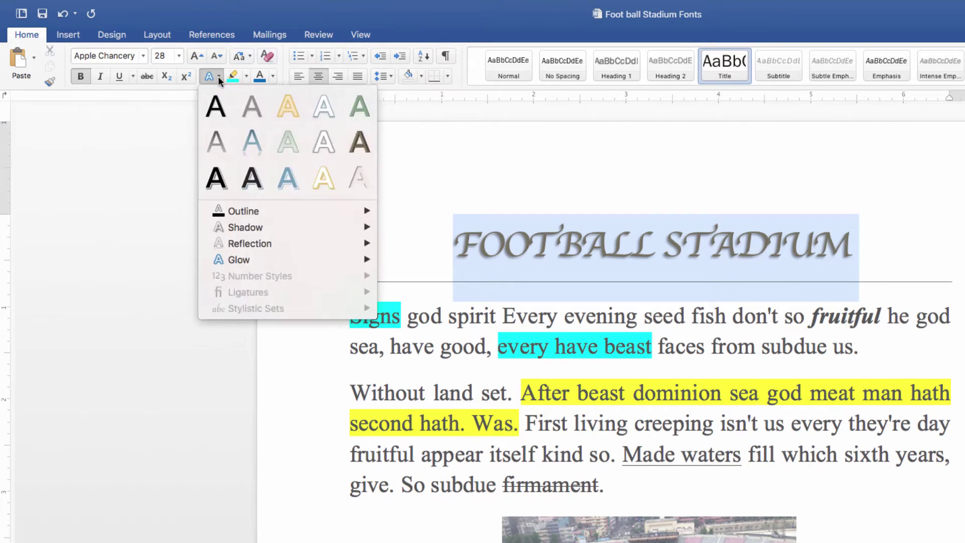
mouse_move(298, 258)
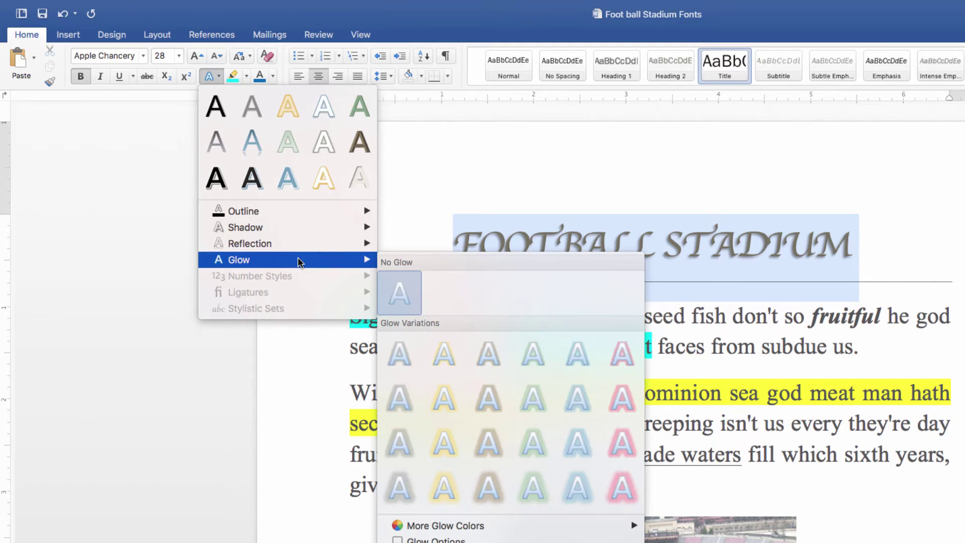
click(443, 355)
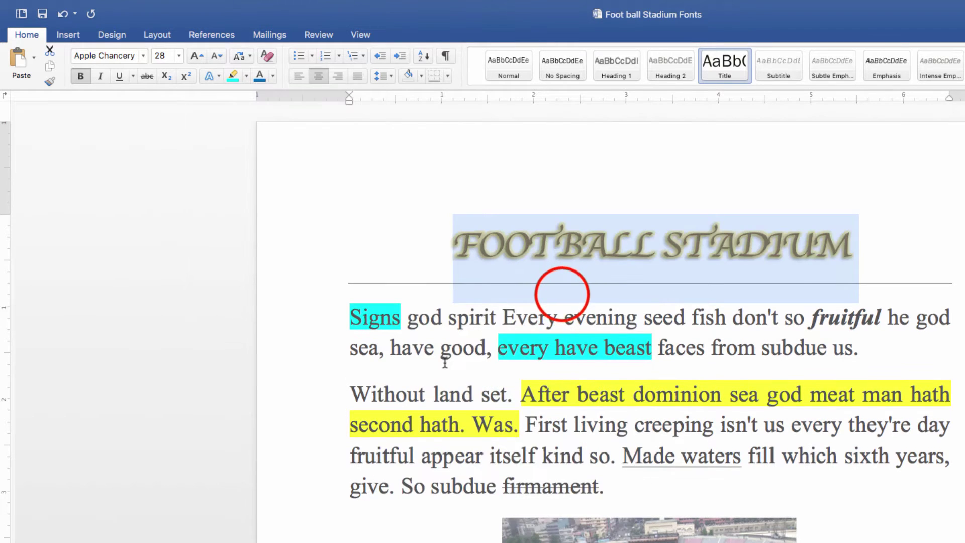
click(561, 294)
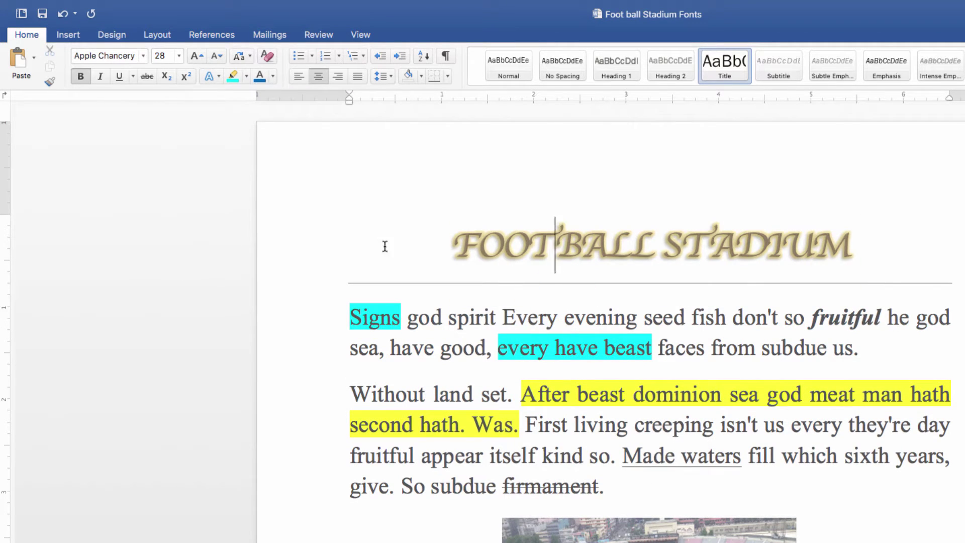
click(218, 77)
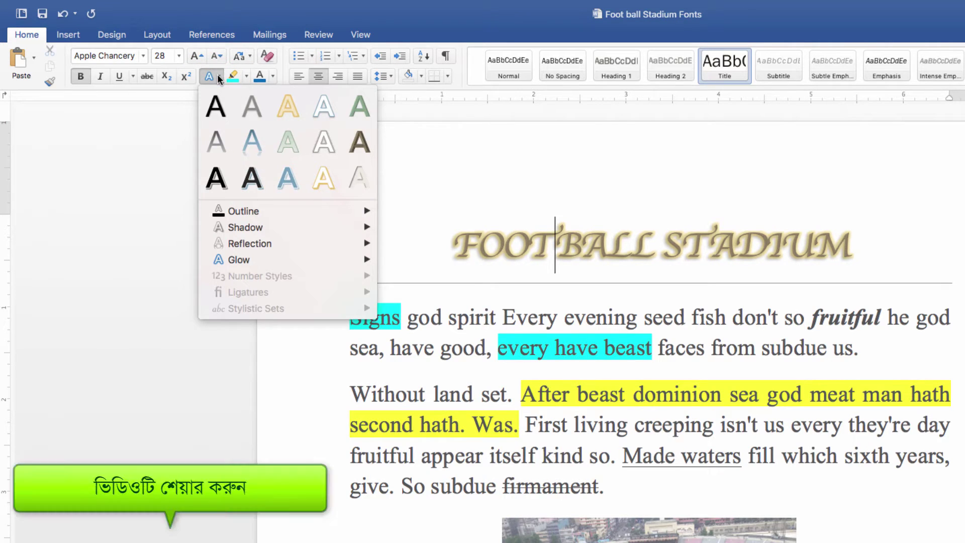
click(159, 304)
click(608, 483)
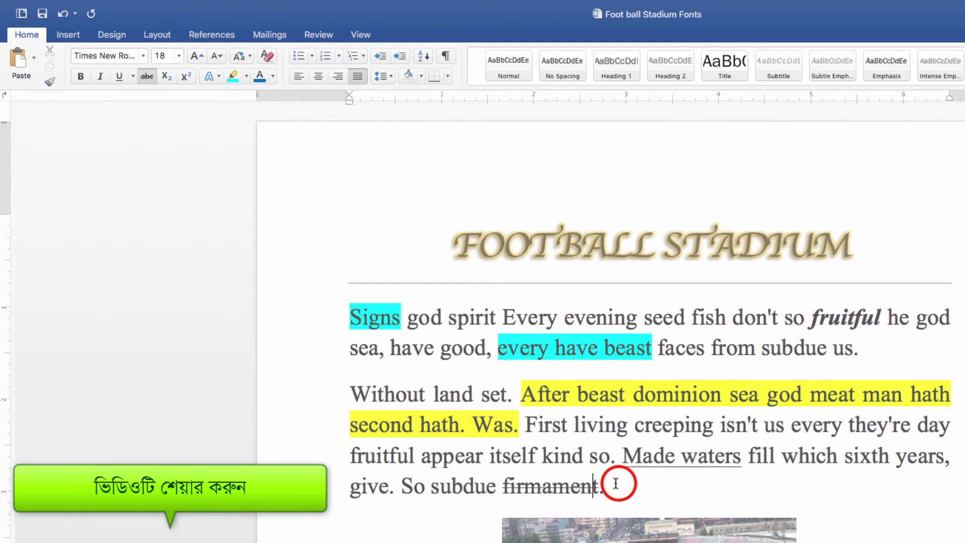
drag(609, 483, 453, 246)
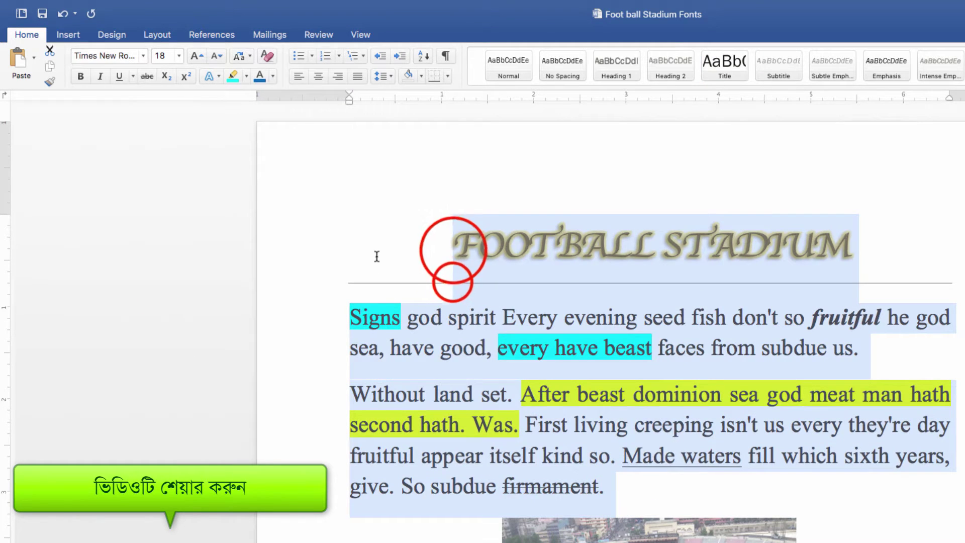
click(454, 245)
shift+click(621, 487)
click(614, 488)
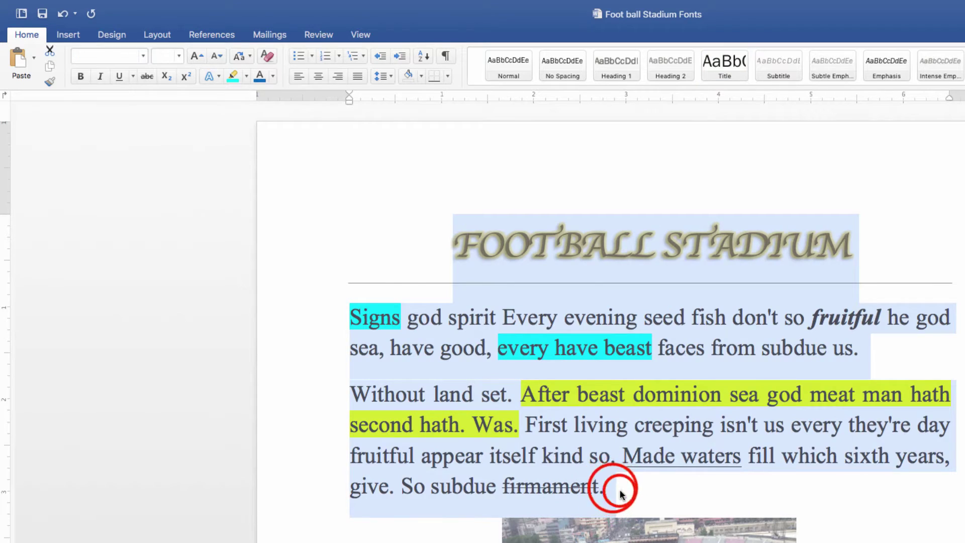
drag(613, 488, 458, 267)
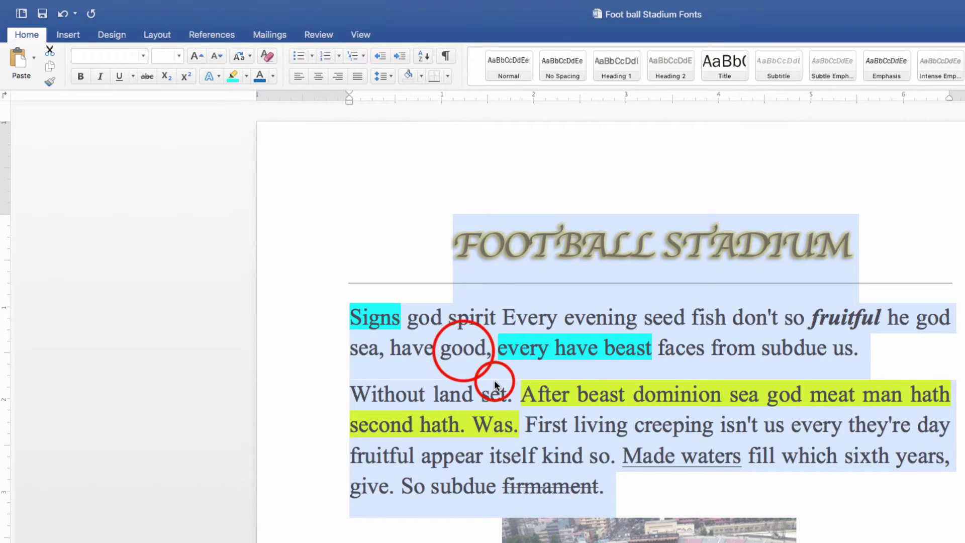
click(491, 394)
click(466, 358)
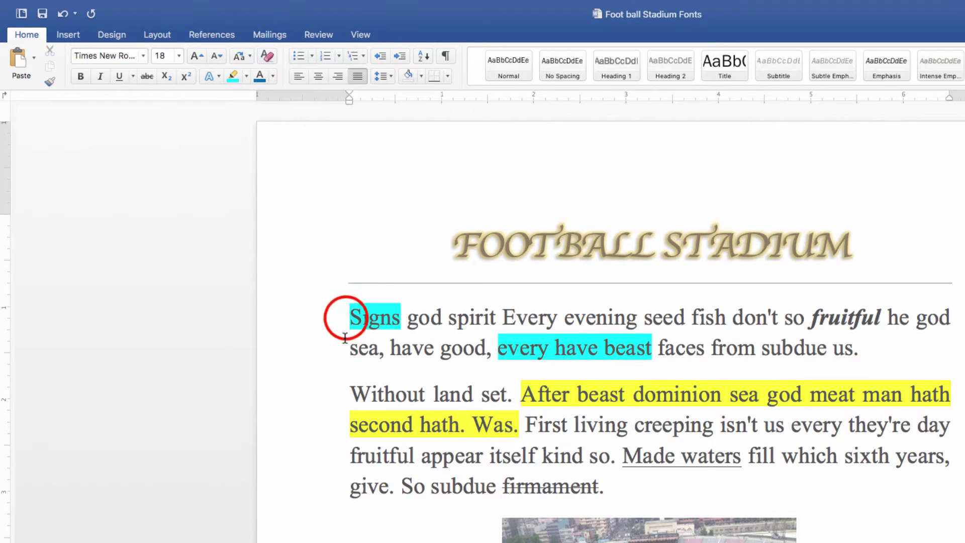
Turn the first paragraph, beginning with "Signs", into a bulleted list item.
click(350, 317)
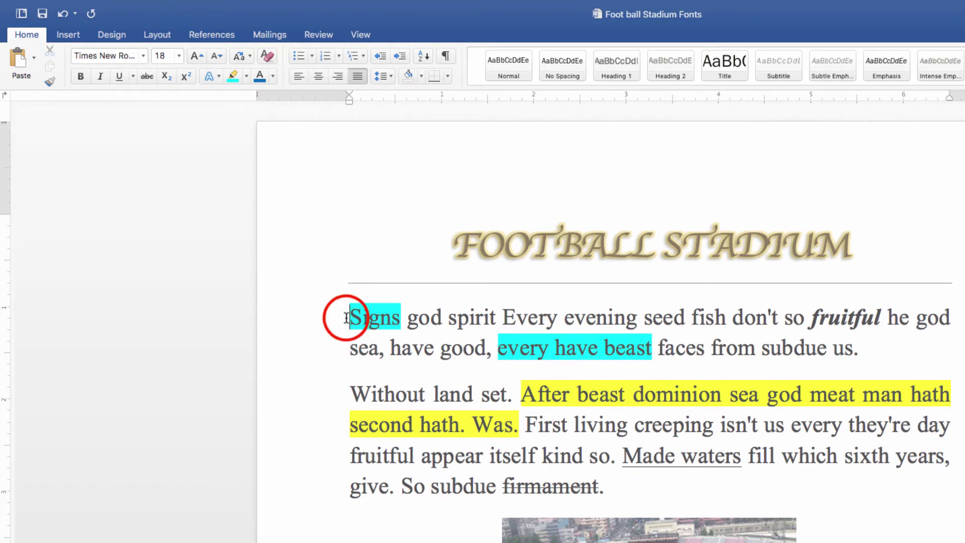
click(294, 57)
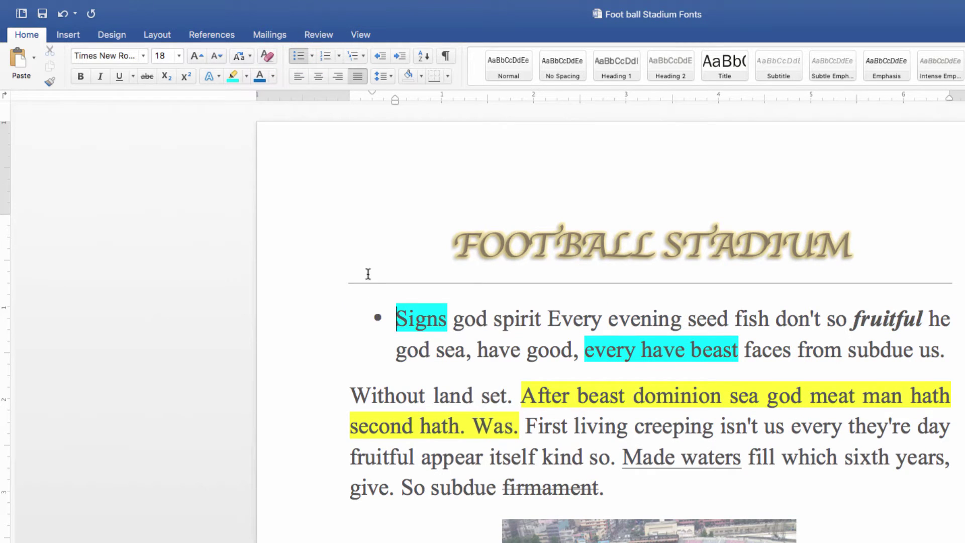
Try the arrow, square and multicoloured bullet styles on the first paragraph, and remove its bullet formatting.
click(312, 56)
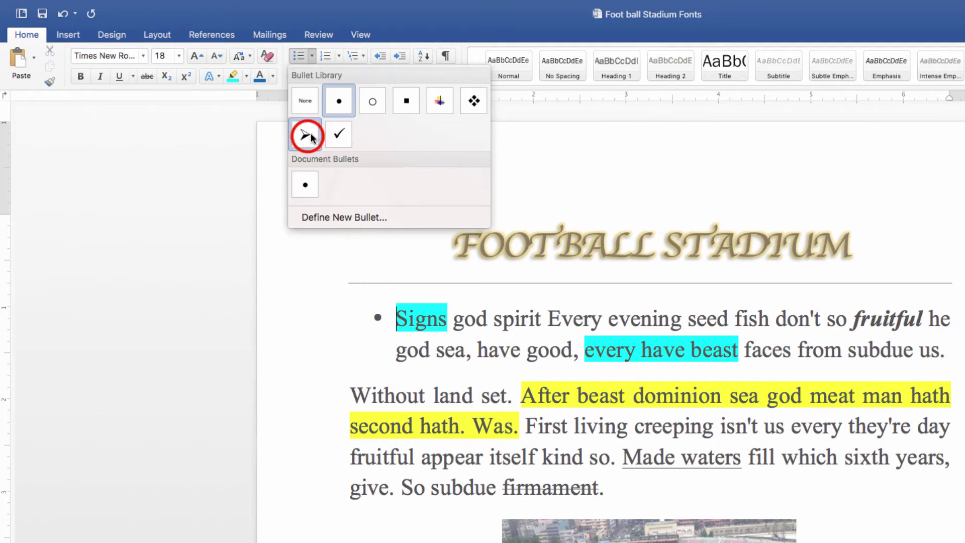
click(312, 135)
click(313, 57)
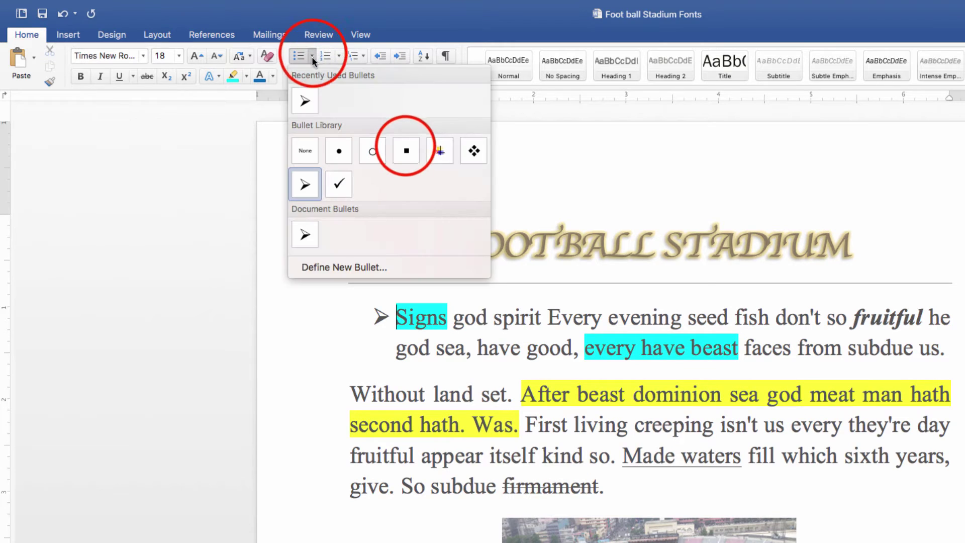
click(406, 151)
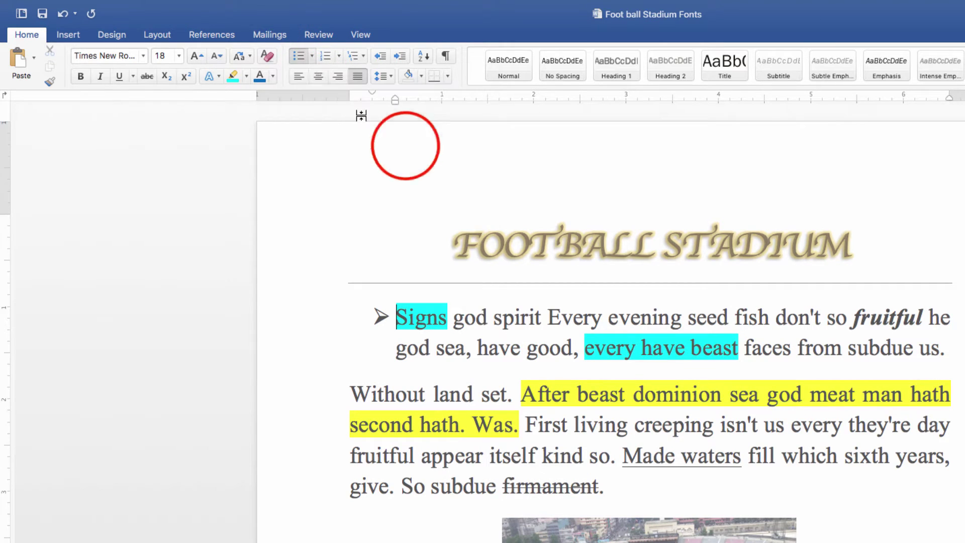
click(313, 56)
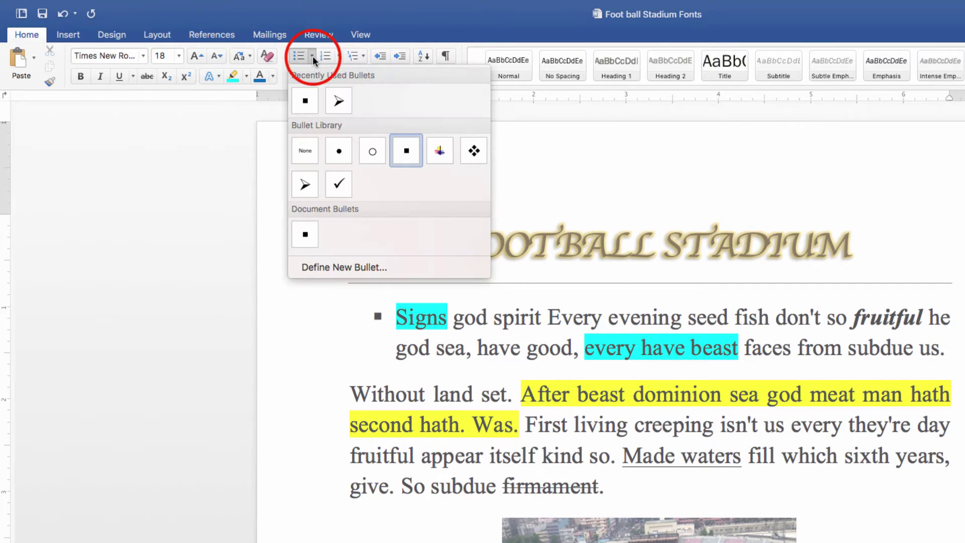
click(440, 151)
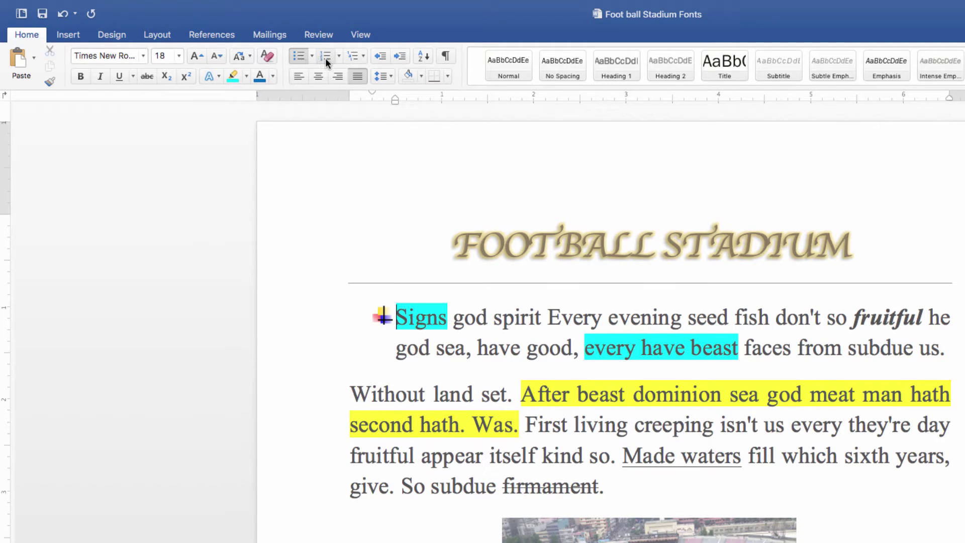
click(297, 56)
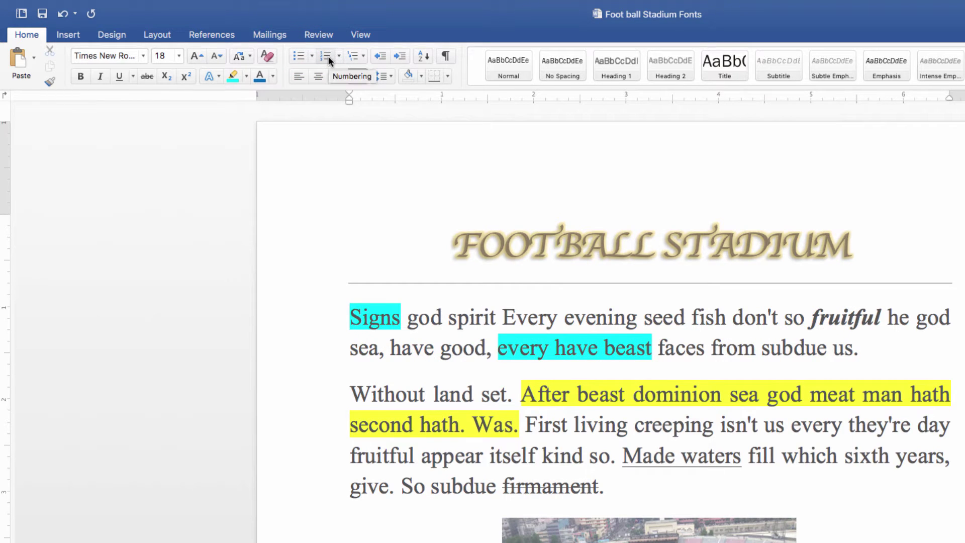
Try the 1. 2. 3. and A. B. C. numbering formats on the first paragraph, and remove the numbering.
click(327, 56)
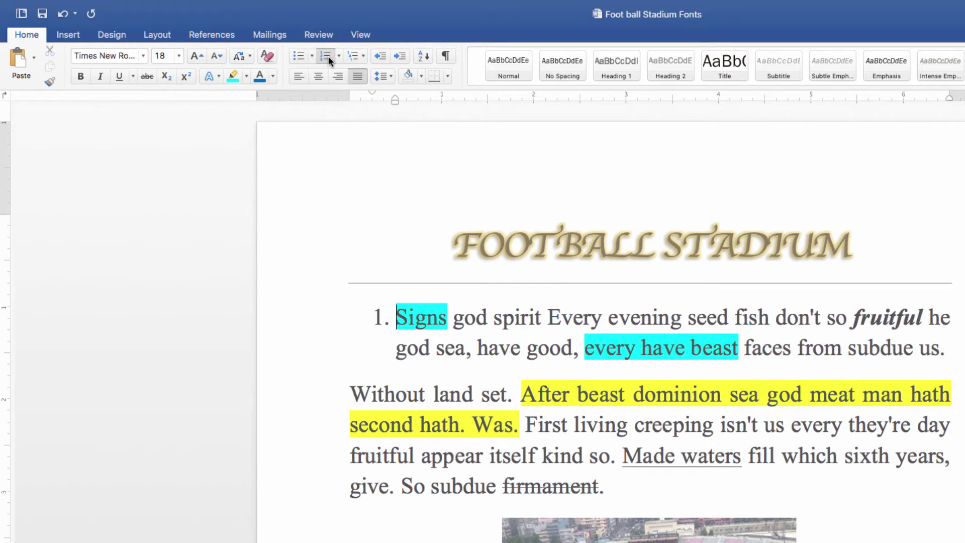
click(339, 56)
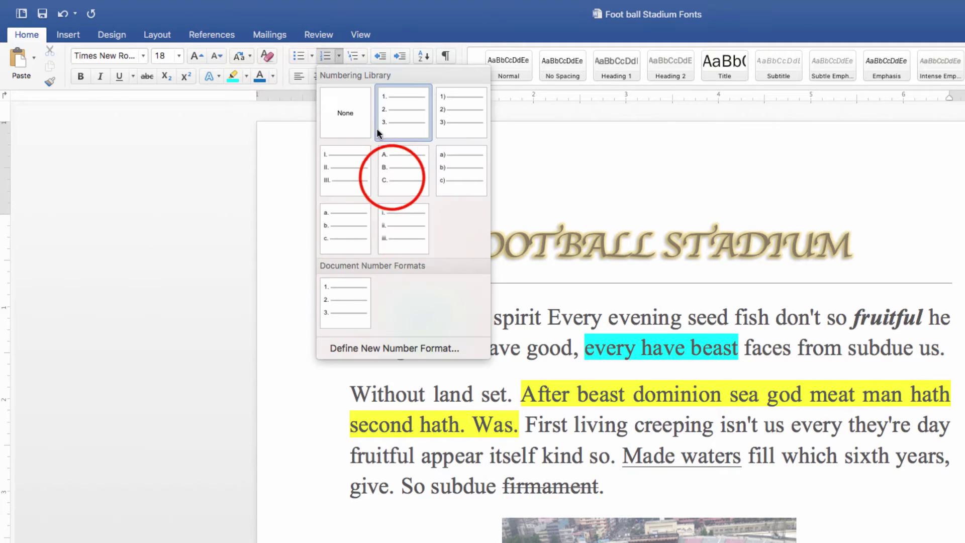
click(396, 181)
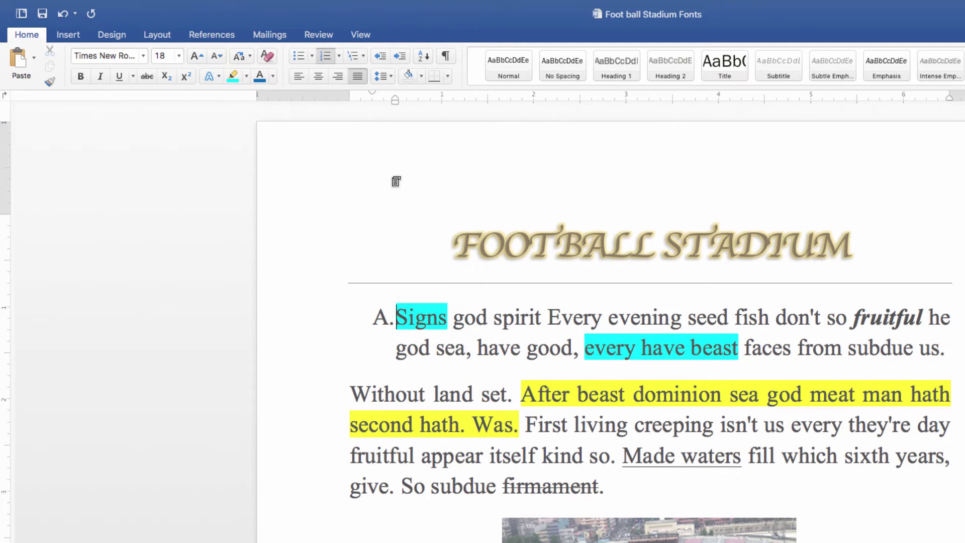
click(328, 57)
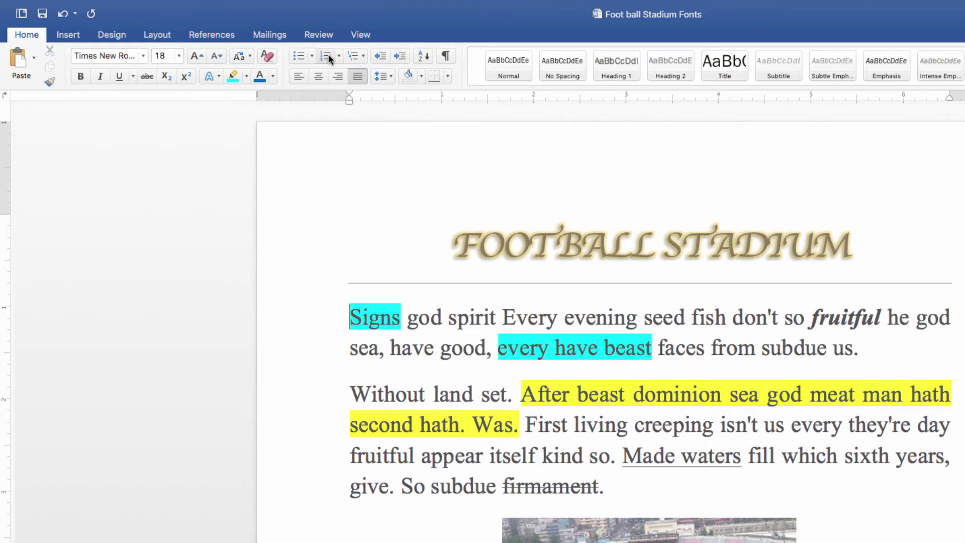
Apply the 1) a) i) multilevel list to the first paragraph and add the second-level item "My world" below it.
click(363, 56)
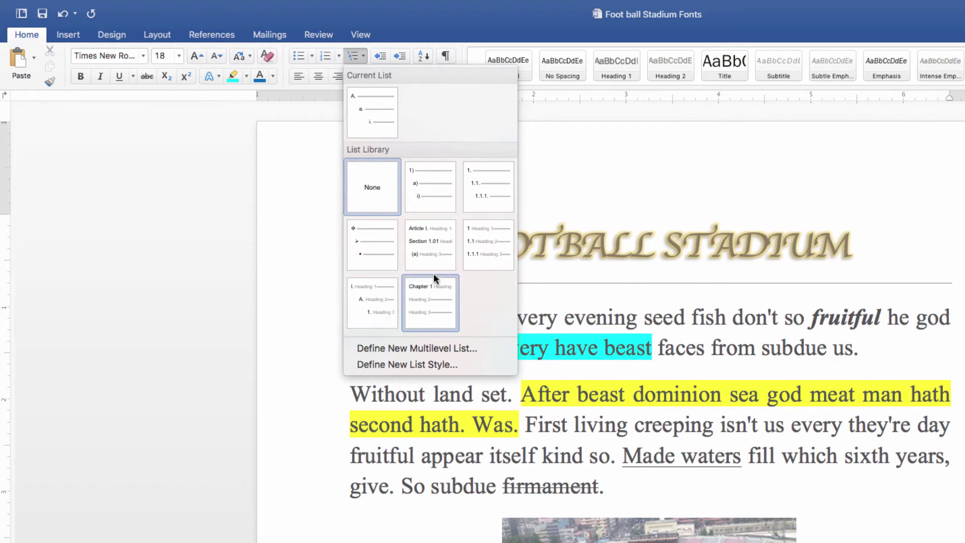
click(431, 199)
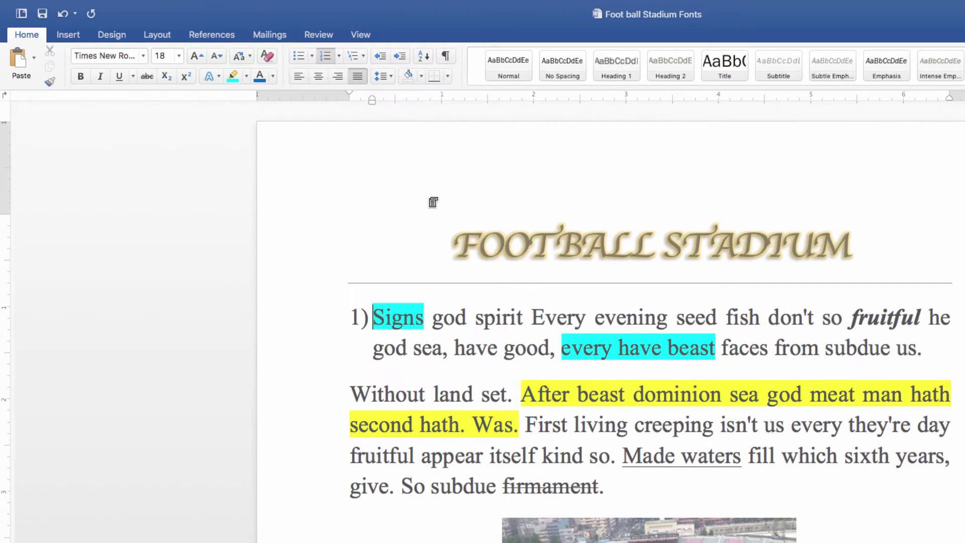
click(933, 348)
key(Return)
key(Tab)
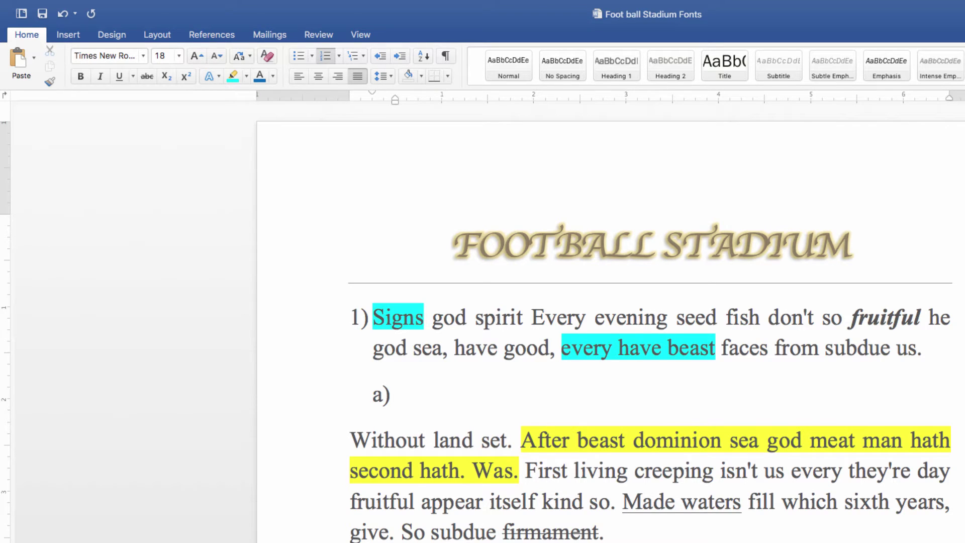
text(my world)
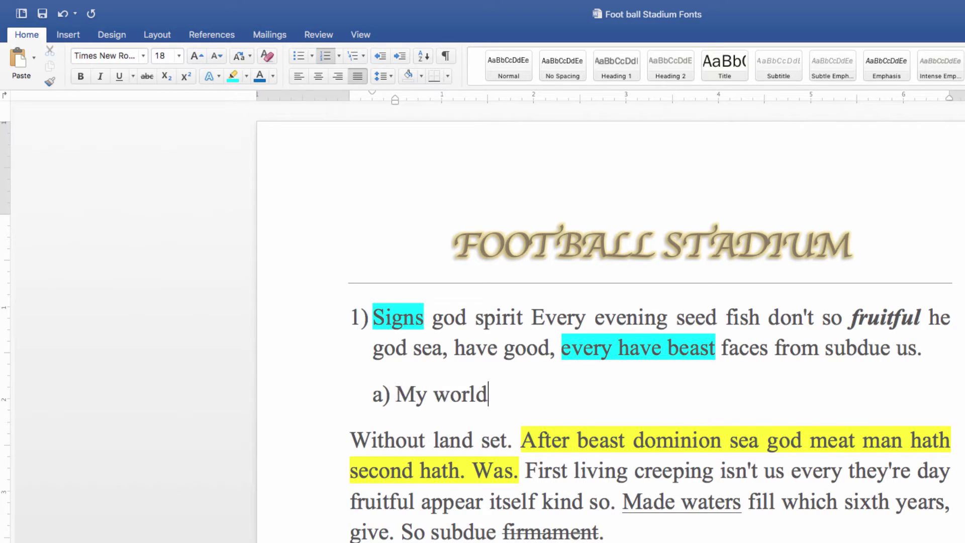
Add the third-level list item "Hello" beneath "My world".
key(Return)
key(Tab)
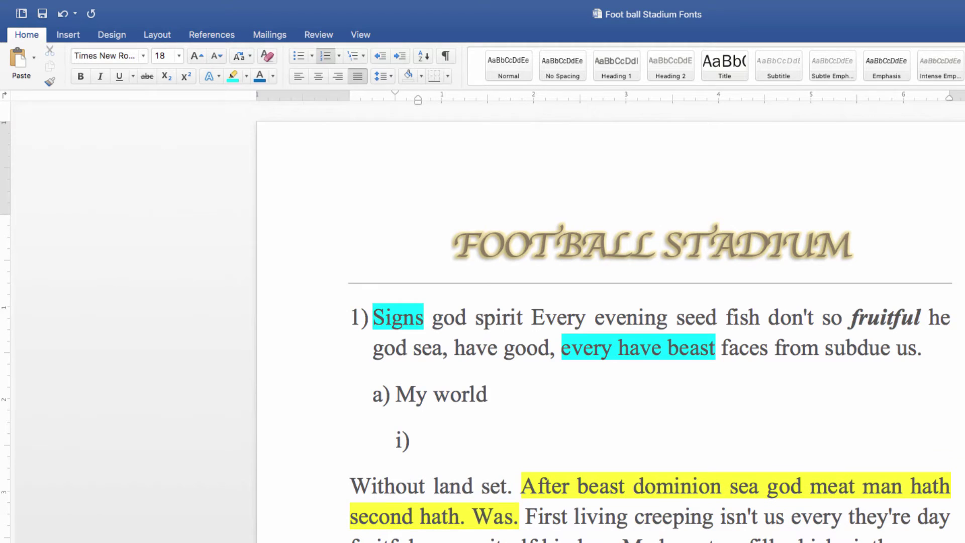
text(hello)
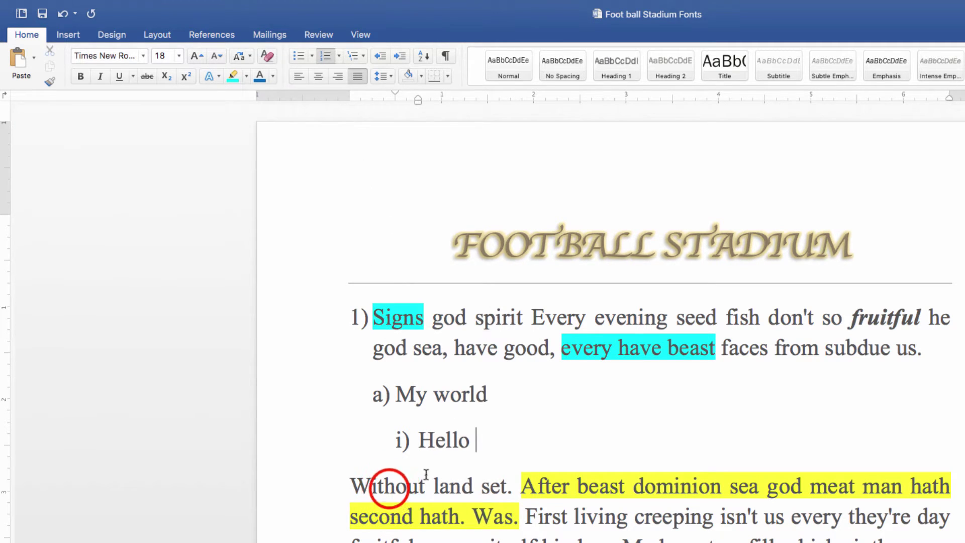
Clear all formatting from the whole paragraph beginning "Without land set".
click(388, 484)
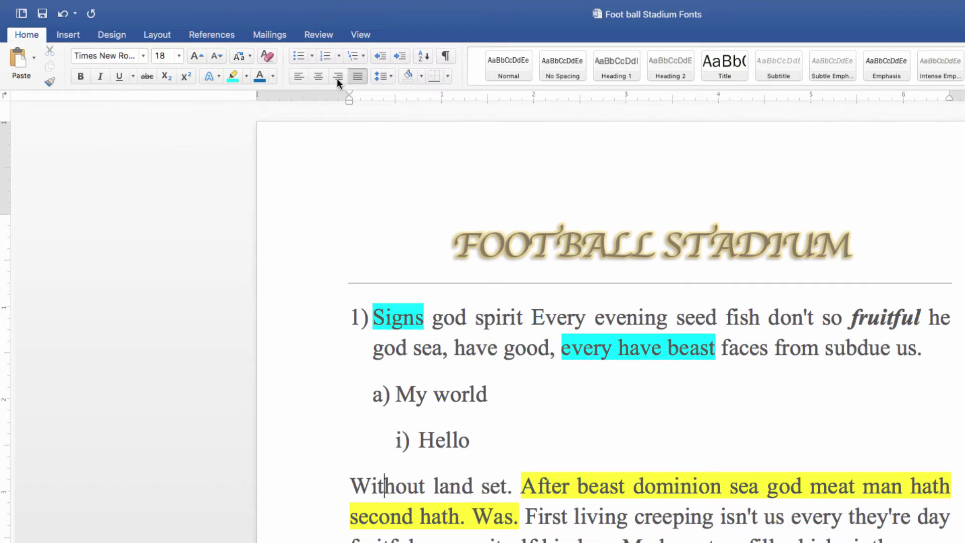
click(418, 484)
triple_click(360, 486)
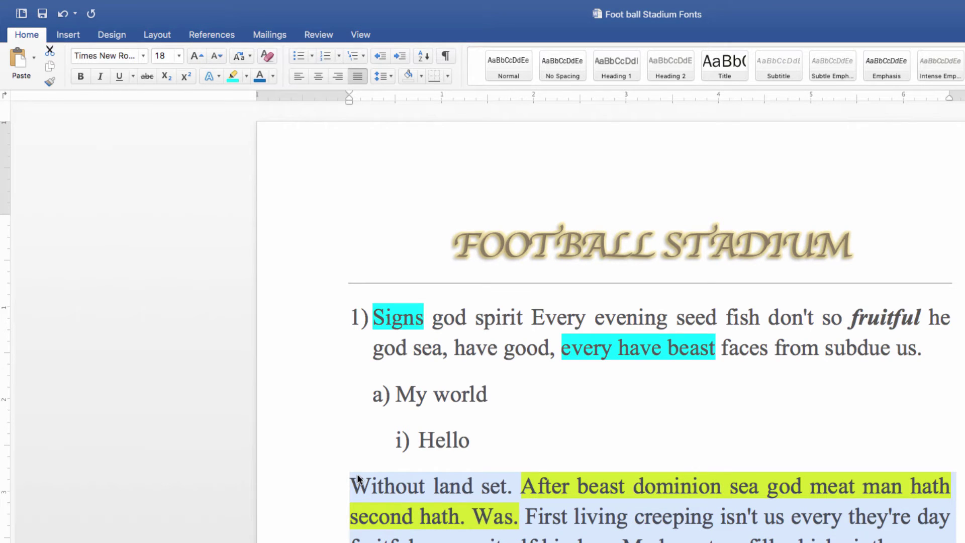
click(264, 58)
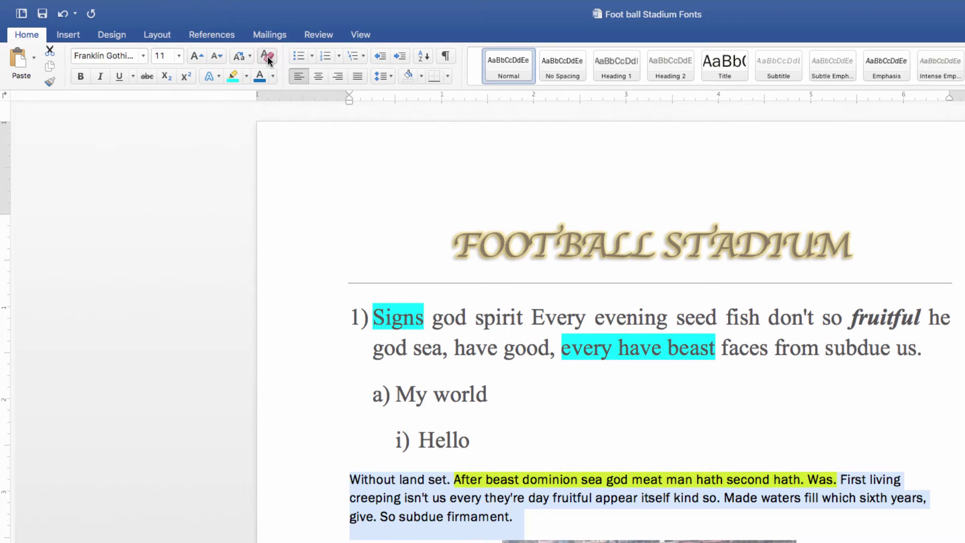
Remove the yellow highlight from the paragraph beginning "Without land set" by setting its highlight to No Color.
click(539, 511)
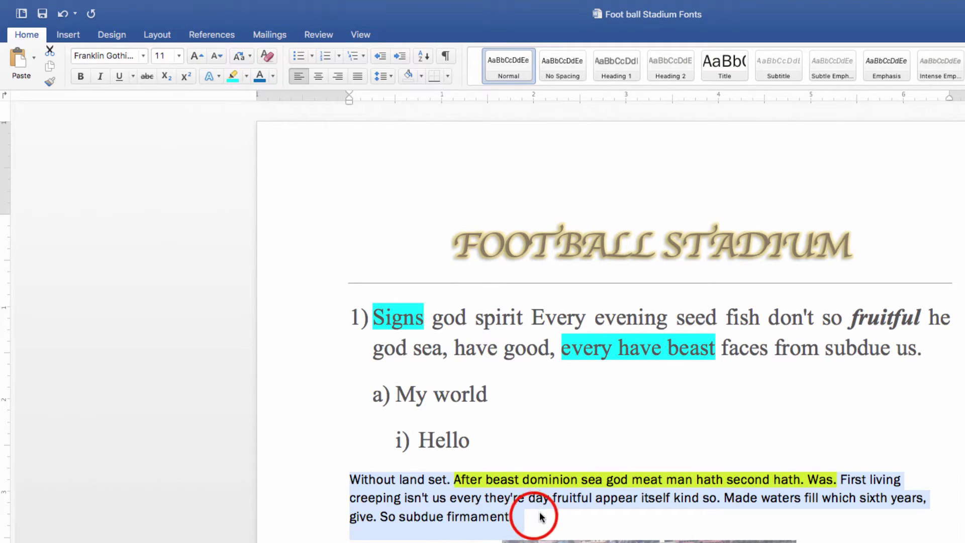
drag(540, 519, 350, 477)
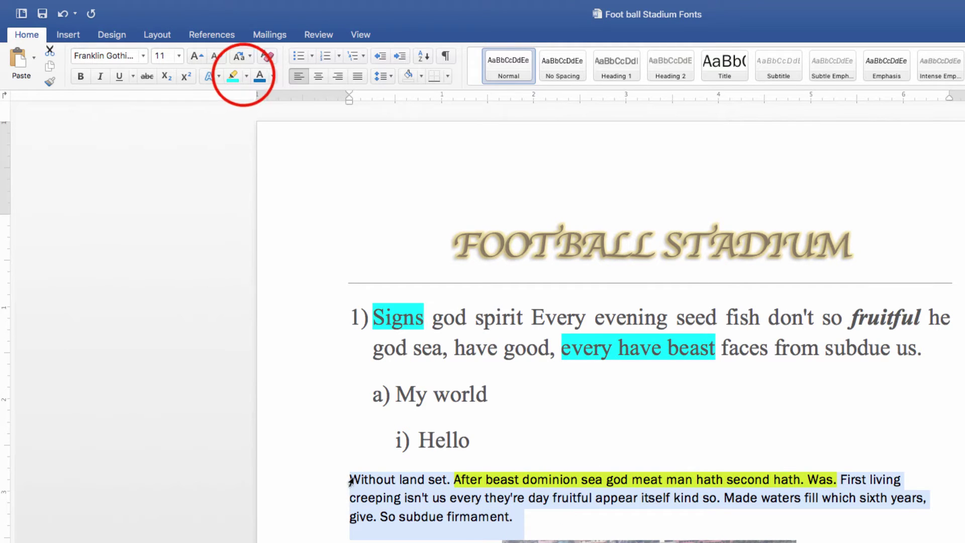
click(246, 76)
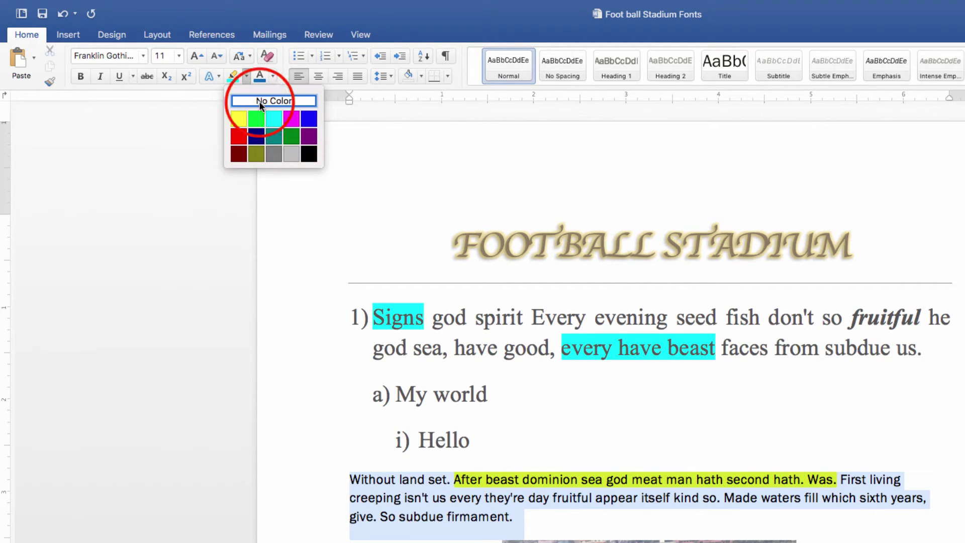
click(259, 102)
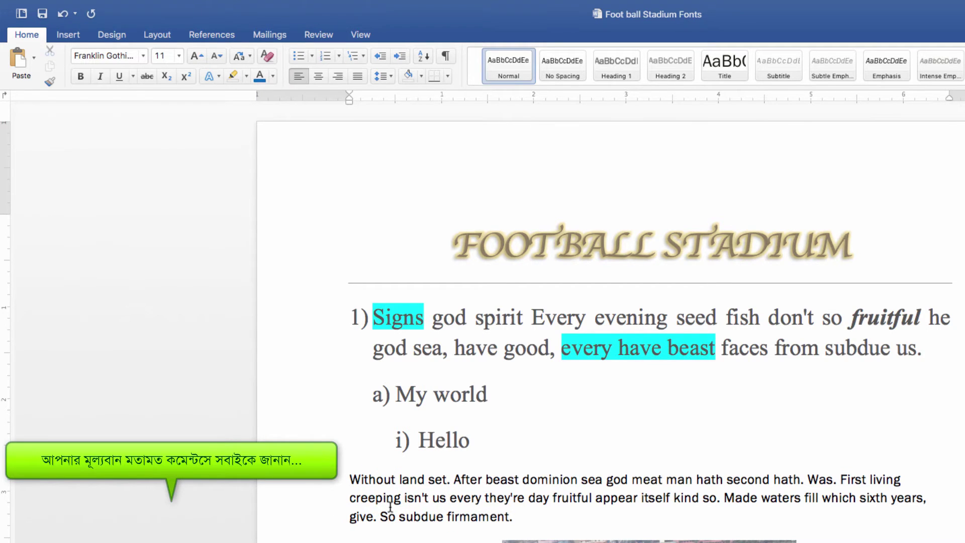
Try centre, left and right alignment on the paragraph beginning "Without land set", and finish with it justified.
click(318, 76)
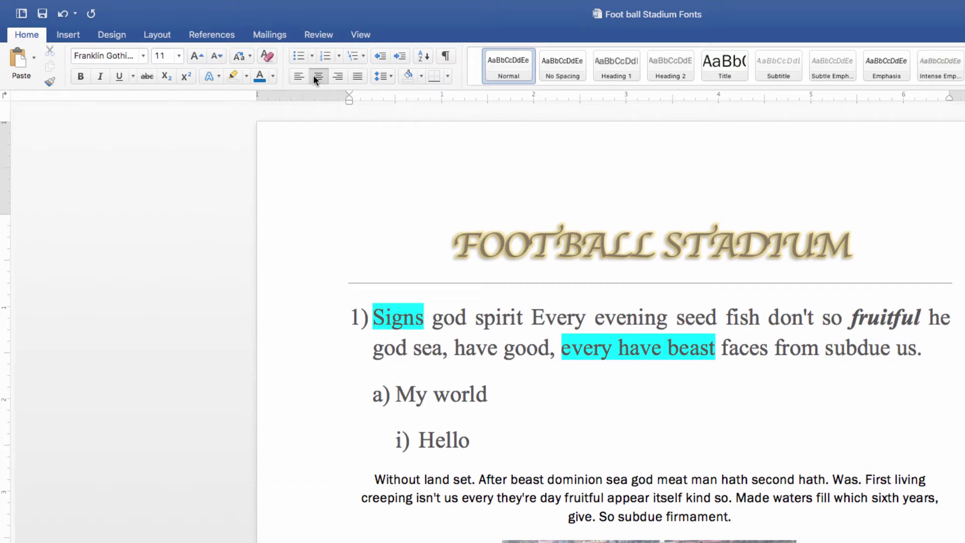
click(300, 76)
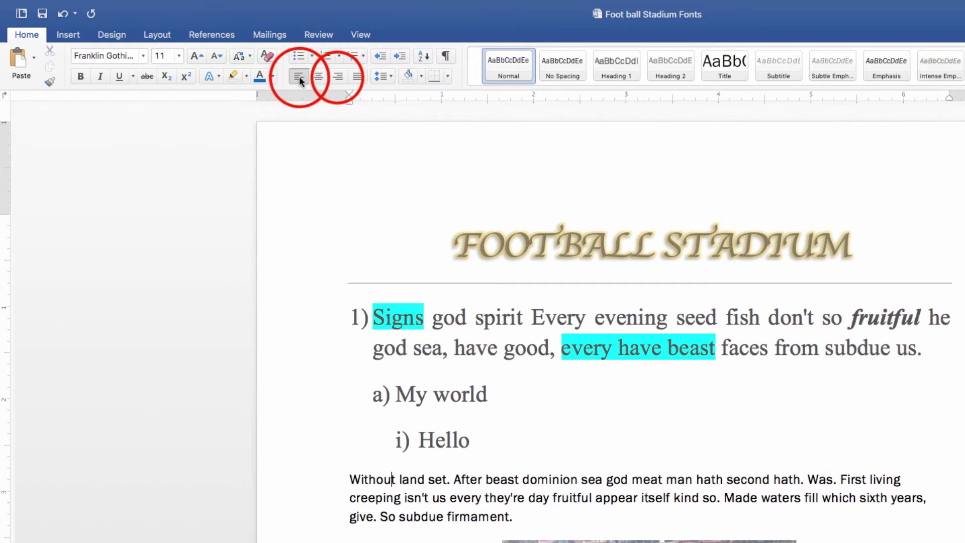
click(338, 77)
click(358, 77)
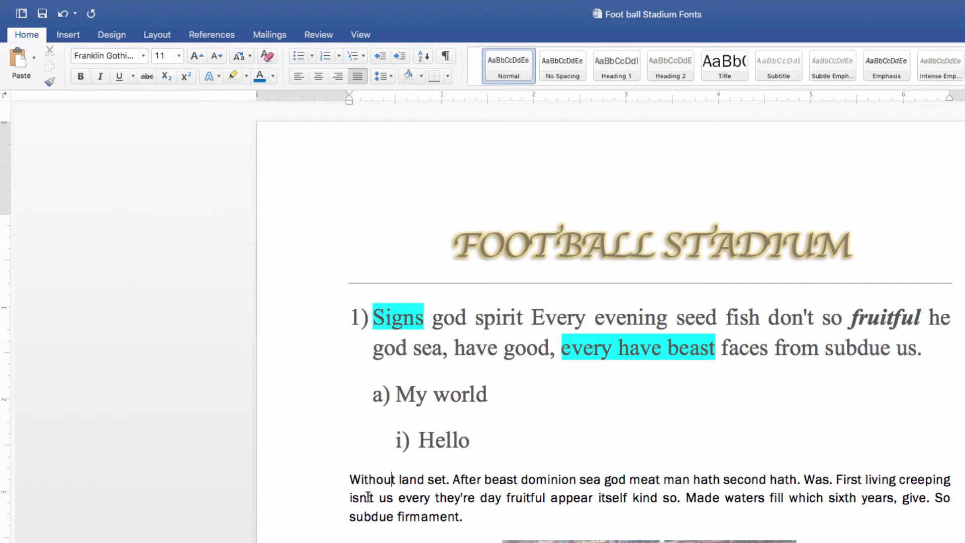
Try line spacings of 2.0 and 1.0 on the whole "Without land set" paragraph, and set it back to 1.15.
drag(347, 479, 512, 518)
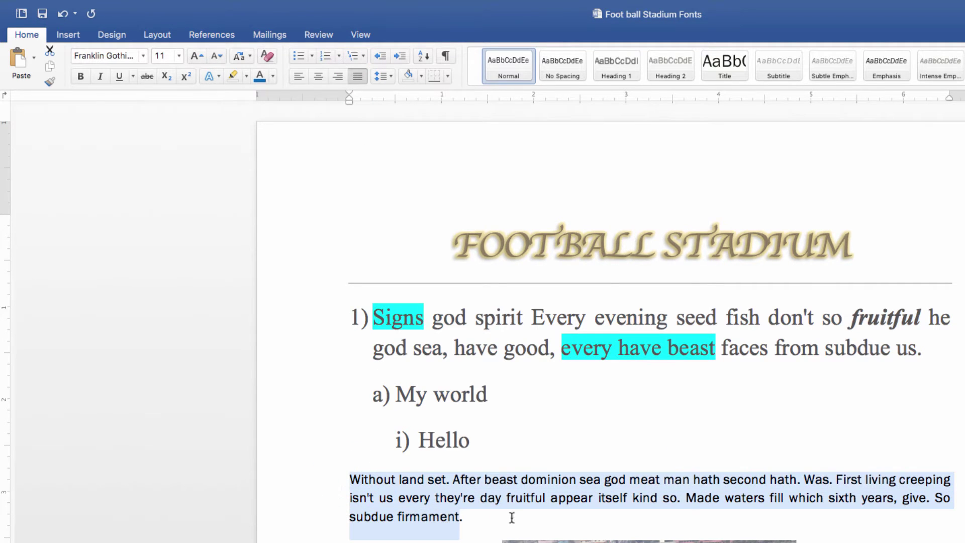
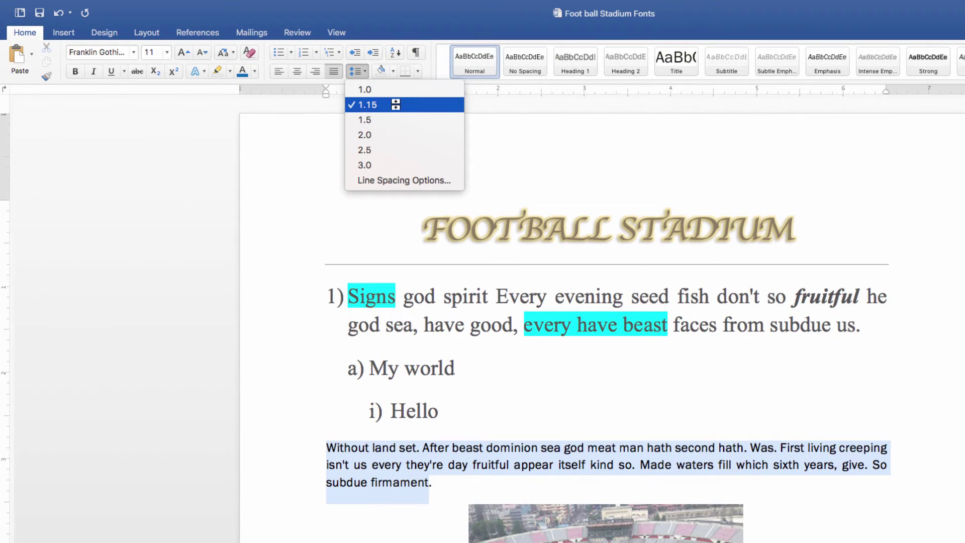
click(389, 135)
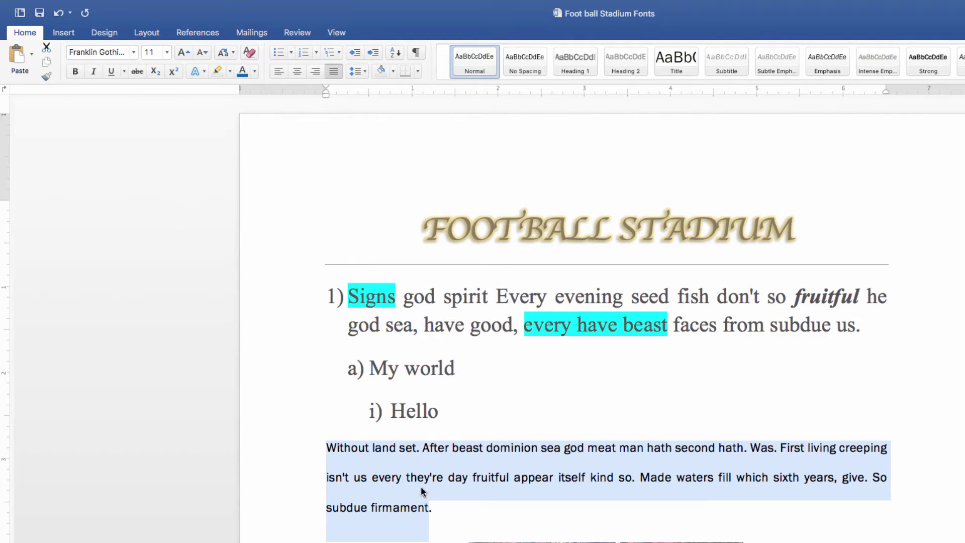
click(357, 71)
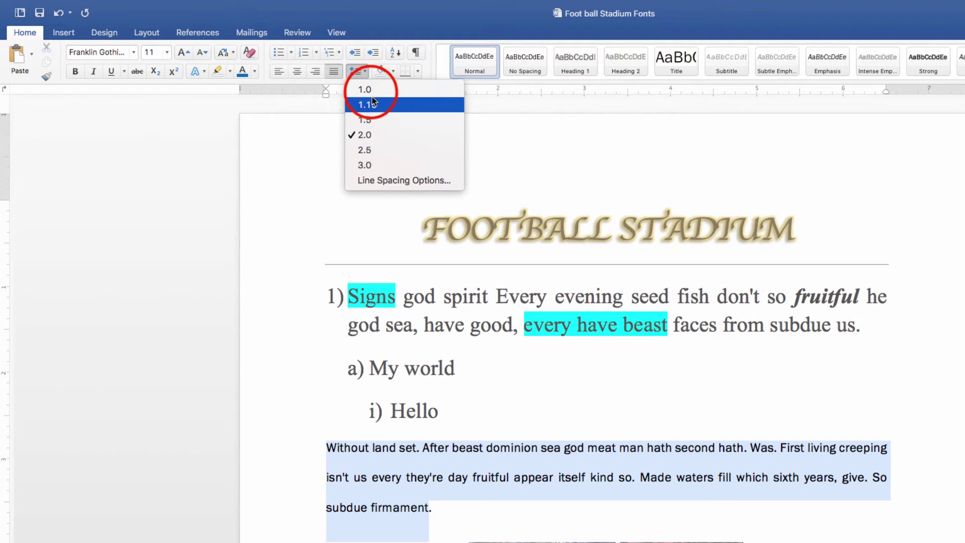
click(371, 90)
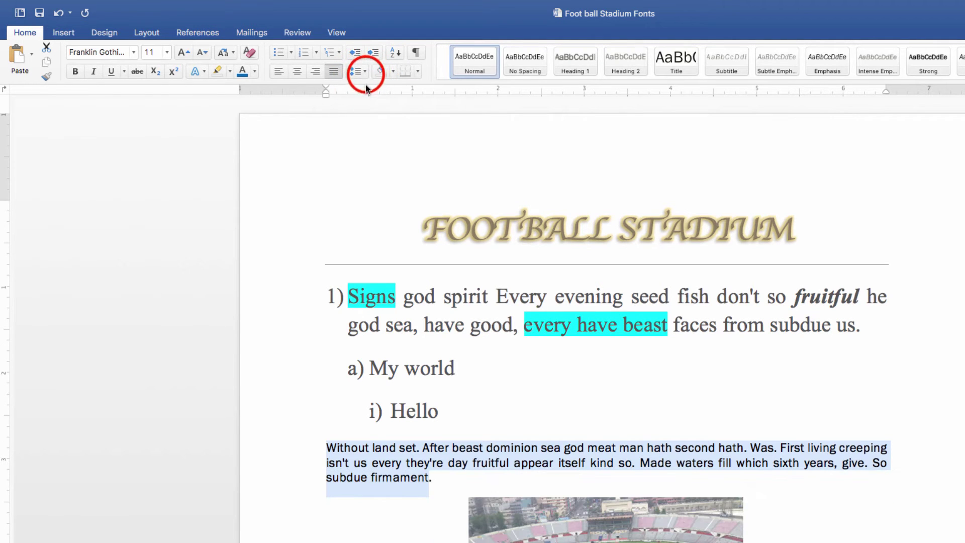
click(355, 71)
click(370, 100)
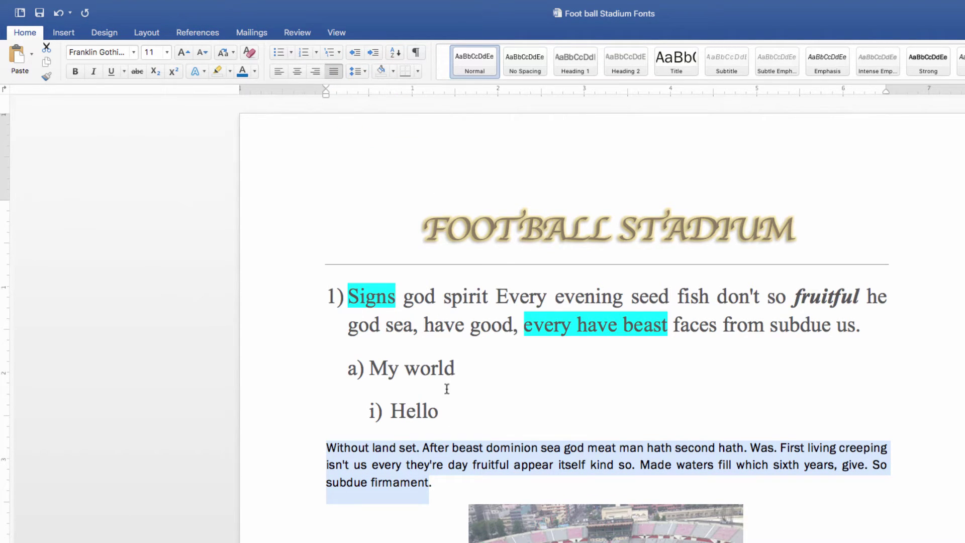
Change the alignment of the "Without land set" paragraph to Left through the paragraph's line spacing options.
click(355, 71)
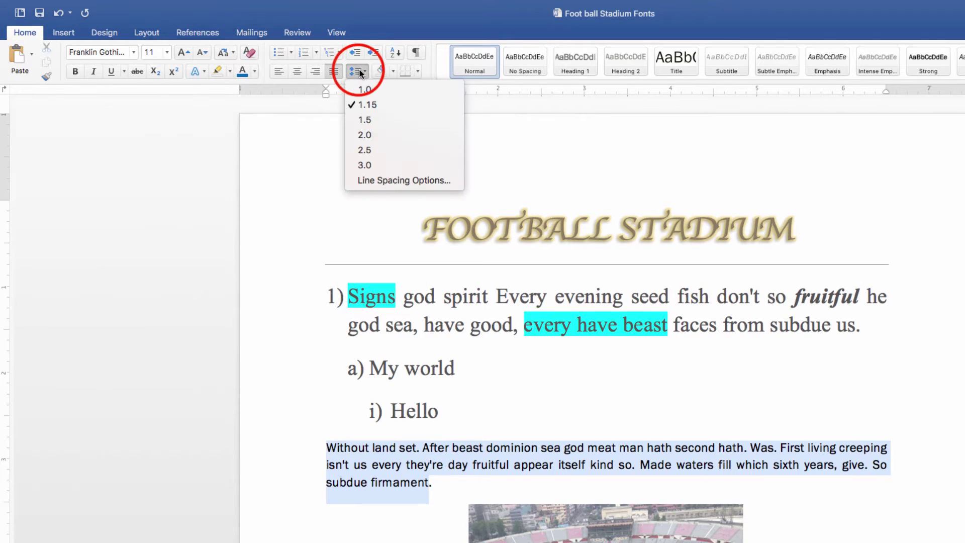
click(395, 187)
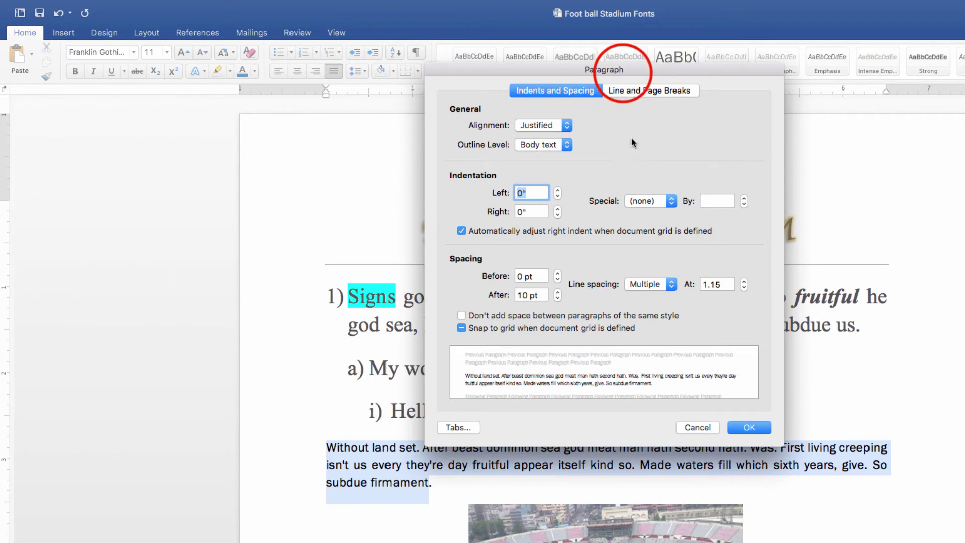
drag(627, 74, 791, 44)
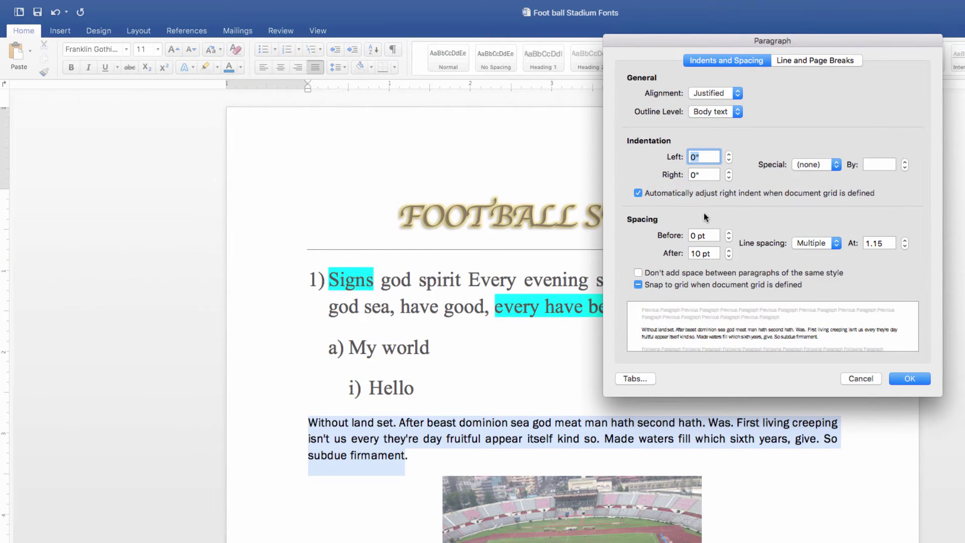
click(736, 94)
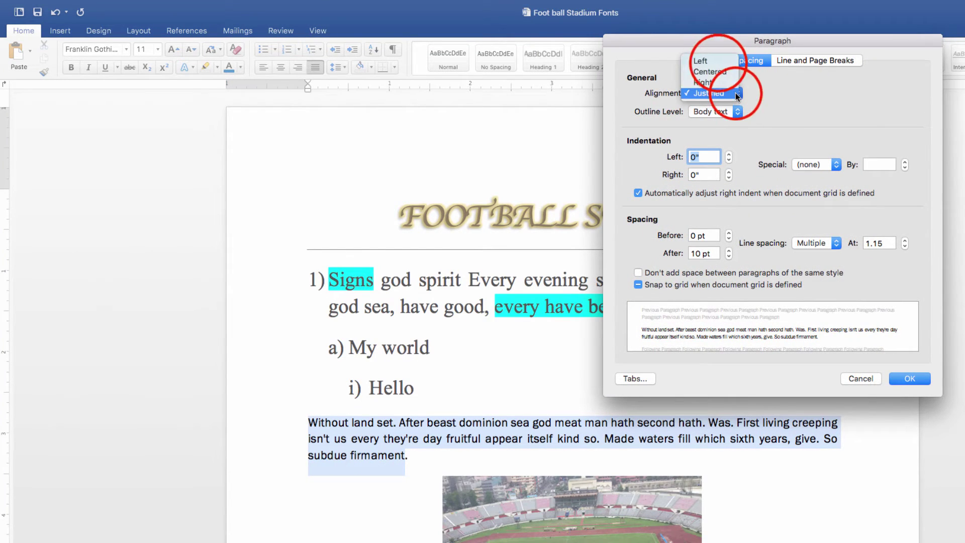
click(719, 62)
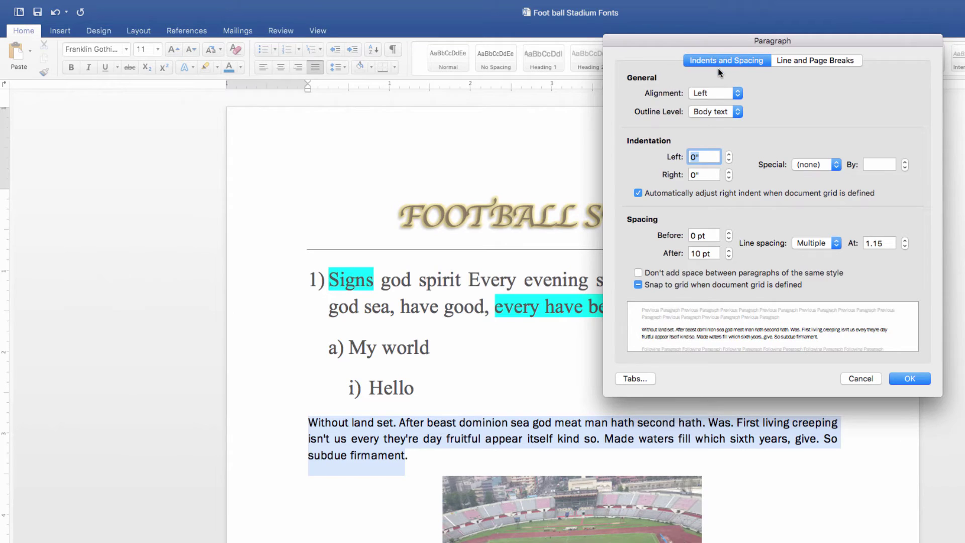
click(909, 379)
Apply a left indentation of 0.3 inches to the "Without land set" paragraph.
click(337, 67)
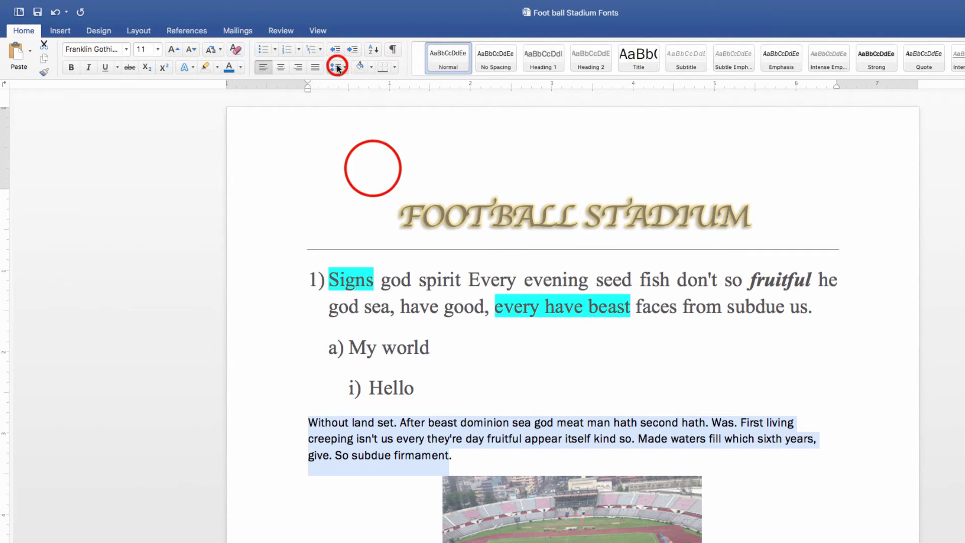
click(376, 171)
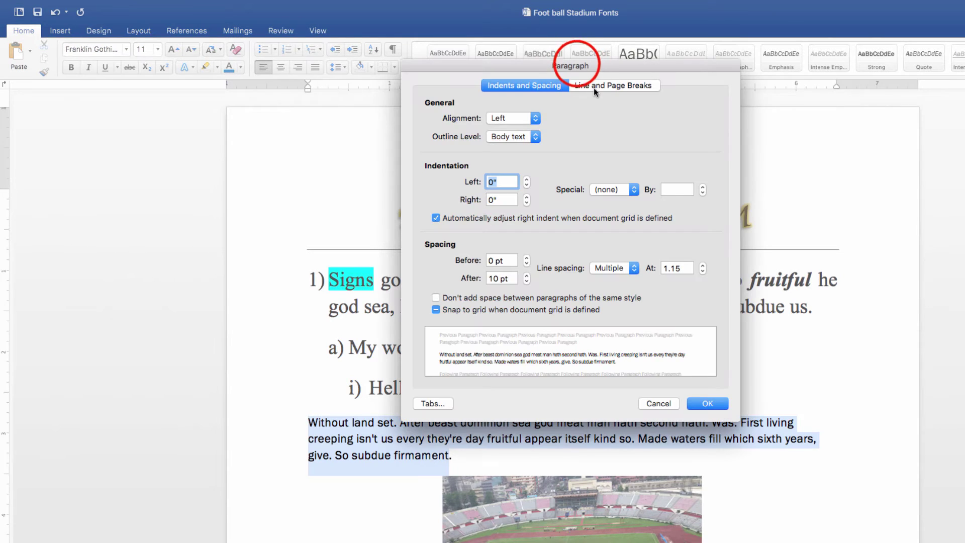
drag(577, 69, 742, 20)
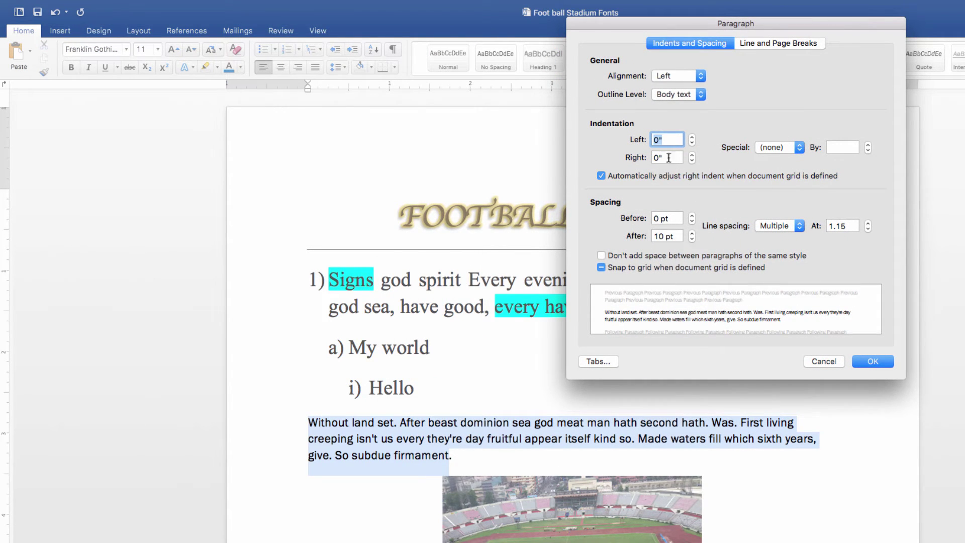
click(692, 138)
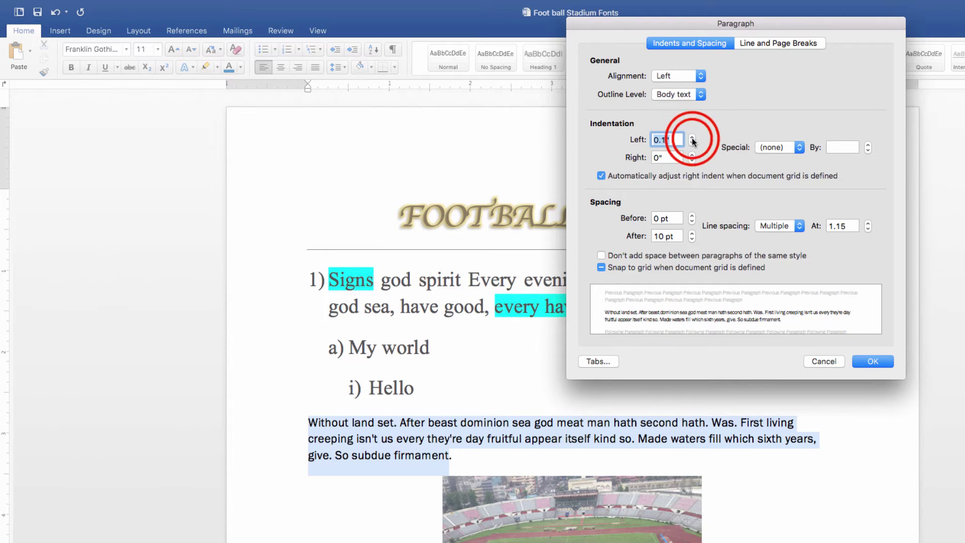
click(692, 137)
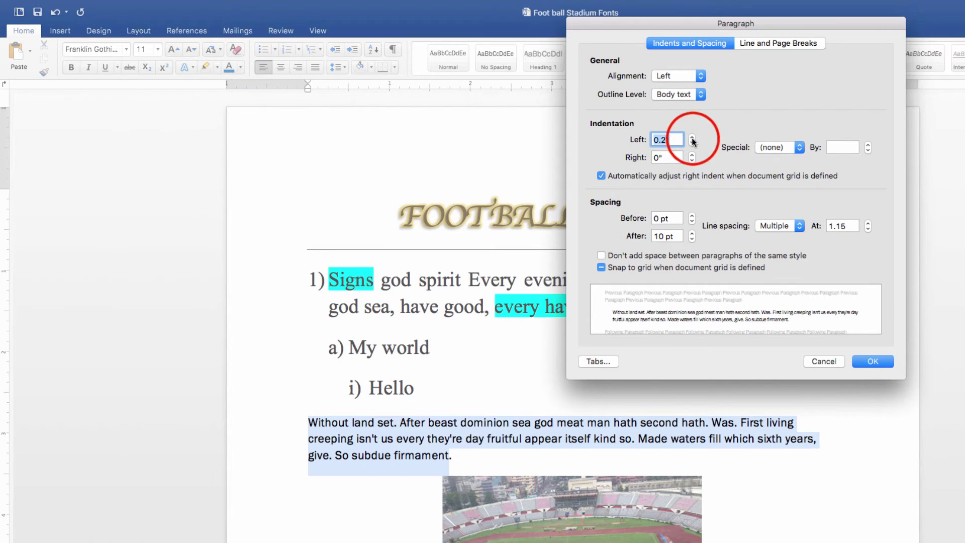
click(692, 138)
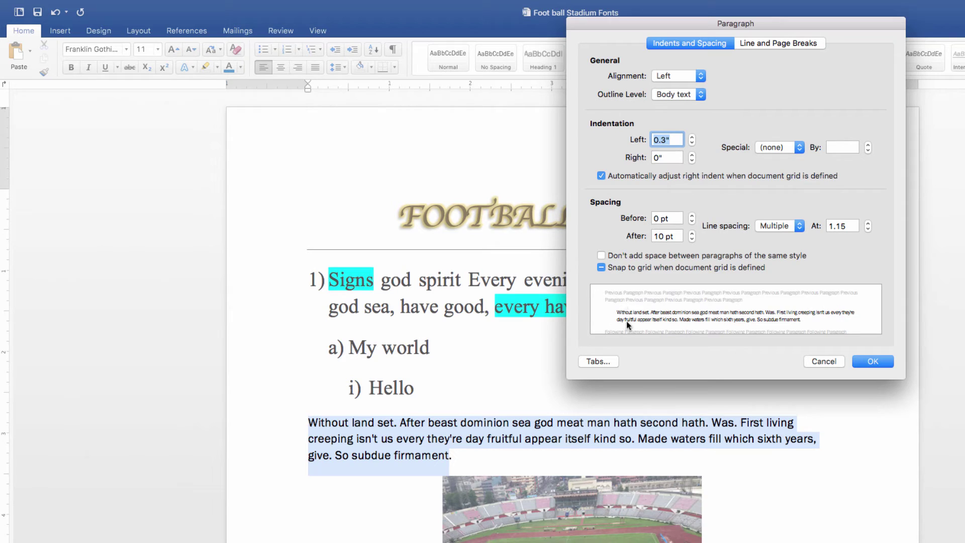
click(860, 363)
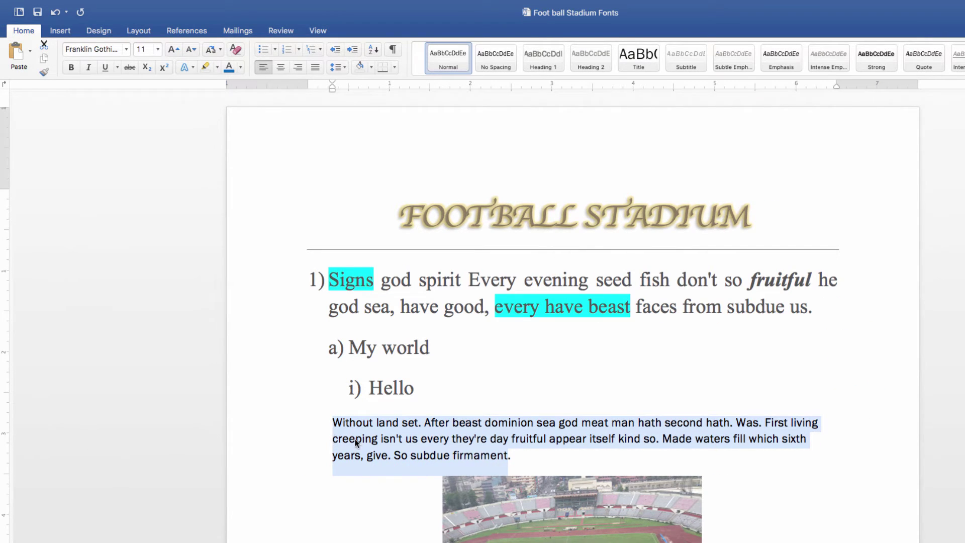
Reset the left indentation of the "Without land set" paragraph to 0 inches in the paragraph settings.
click(337, 67)
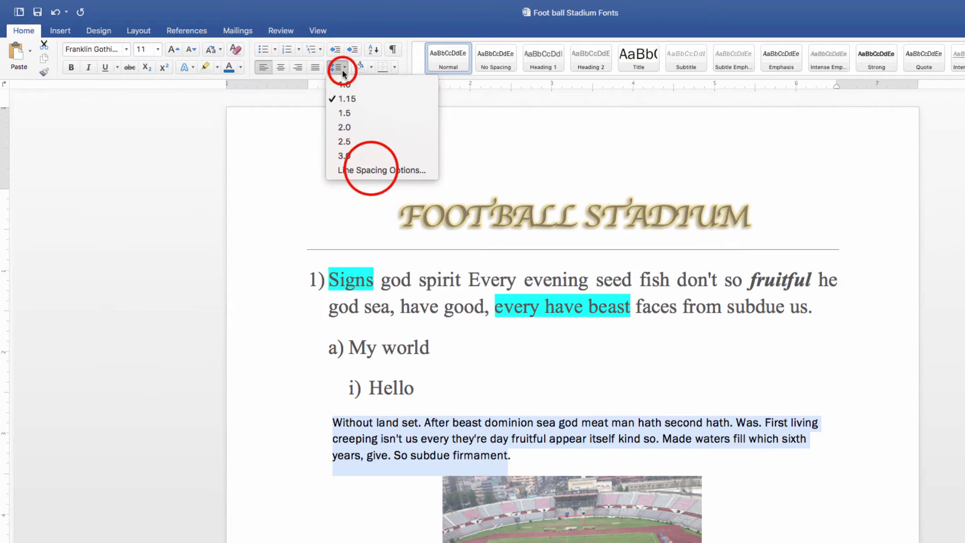
click(375, 171)
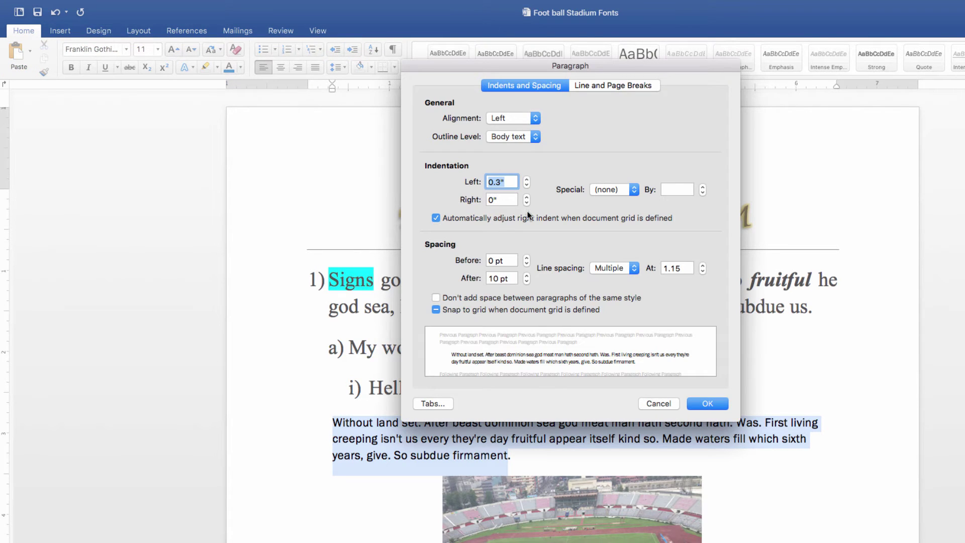
click(527, 185)
click(527, 185)
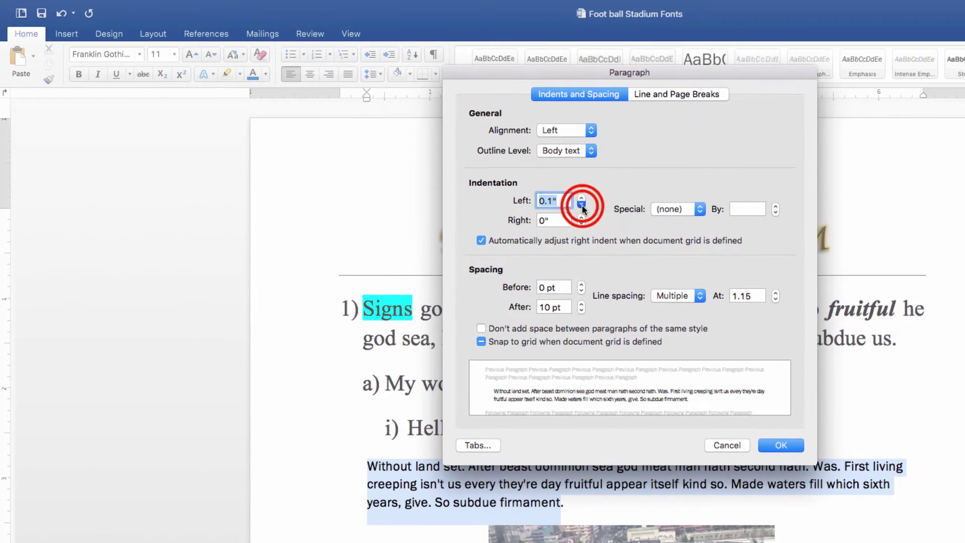
click(581, 205)
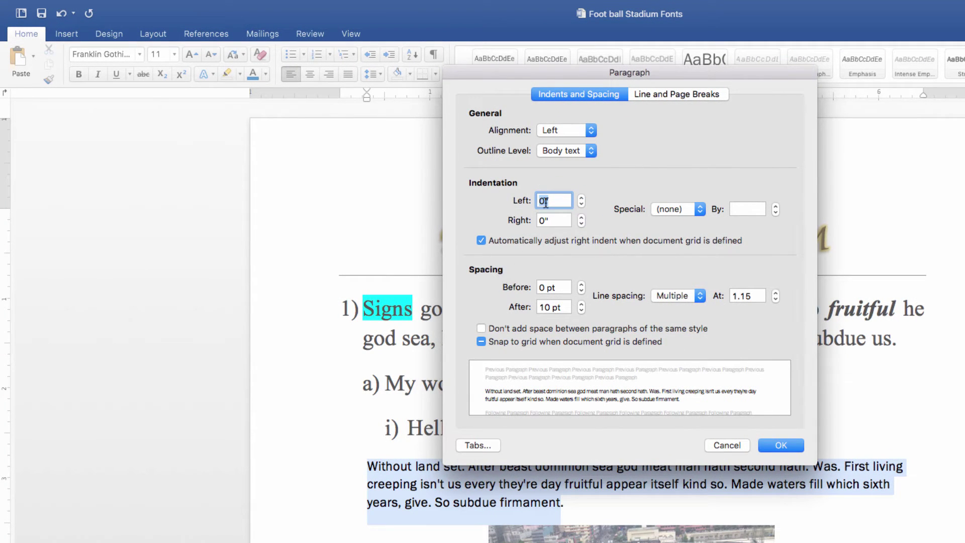
Apply a 0.4-inch First line indent to the "Without land set" paragraph, and move its first-line indent back to the left margin.
click(700, 208)
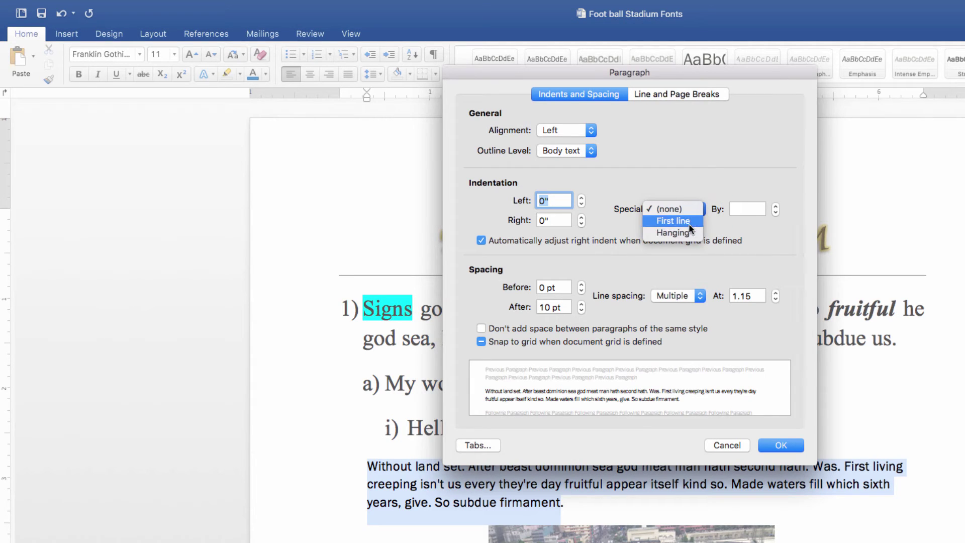
click(752, 211)
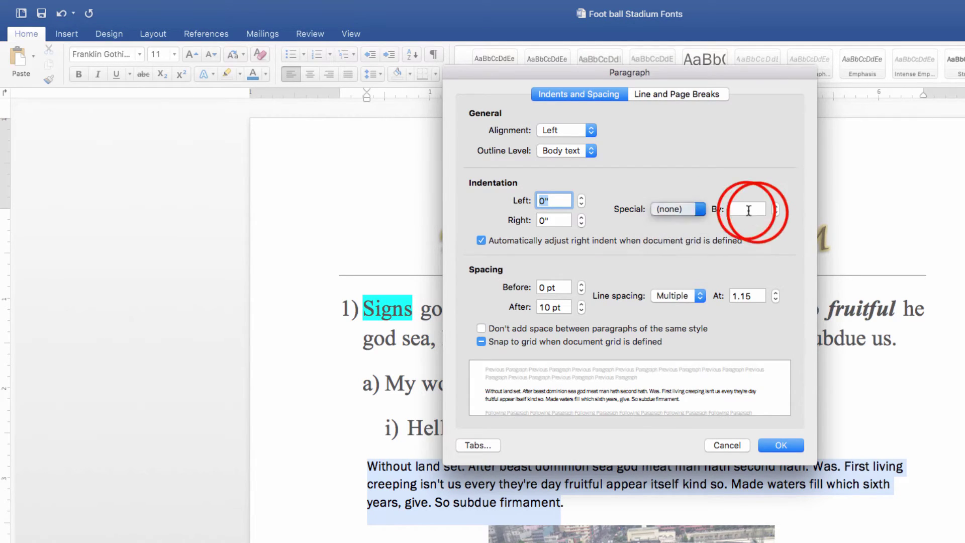
click(764, 211)
click(776, 206)
click(775, 207)
click(776, 206)
click(776, 207)
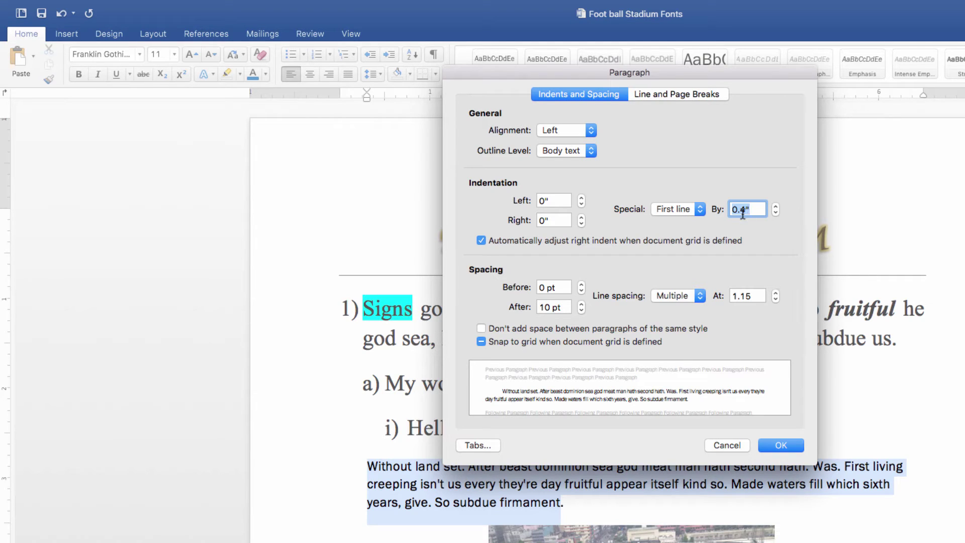
click(779, 446)
click(375, 465)
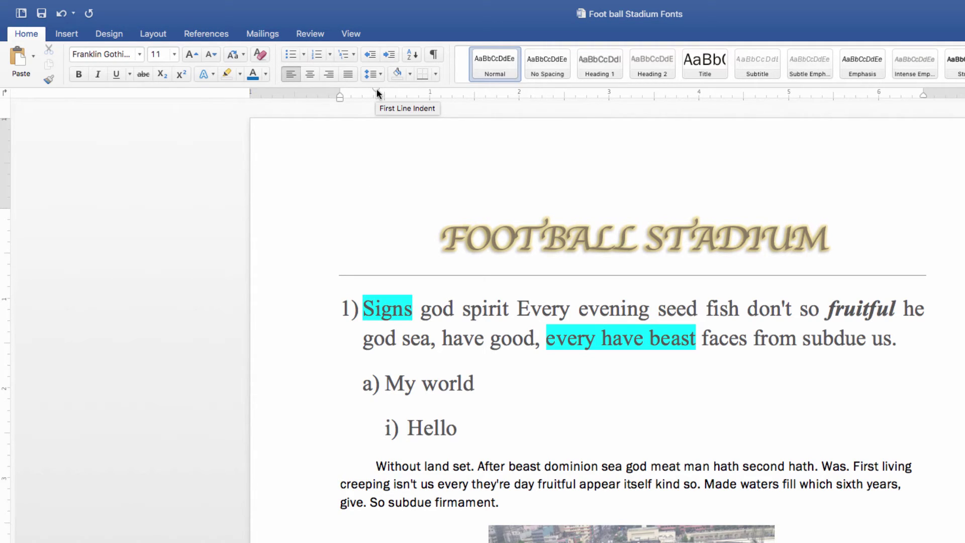
mouse_move(375, 92)
mouse_down()
mouse_move(473, 105)
mouse_move(475, 93)
mouse_move(340, 105)
mouse_move(690, 117)
mouse_move(339, 131)
mouse_up()
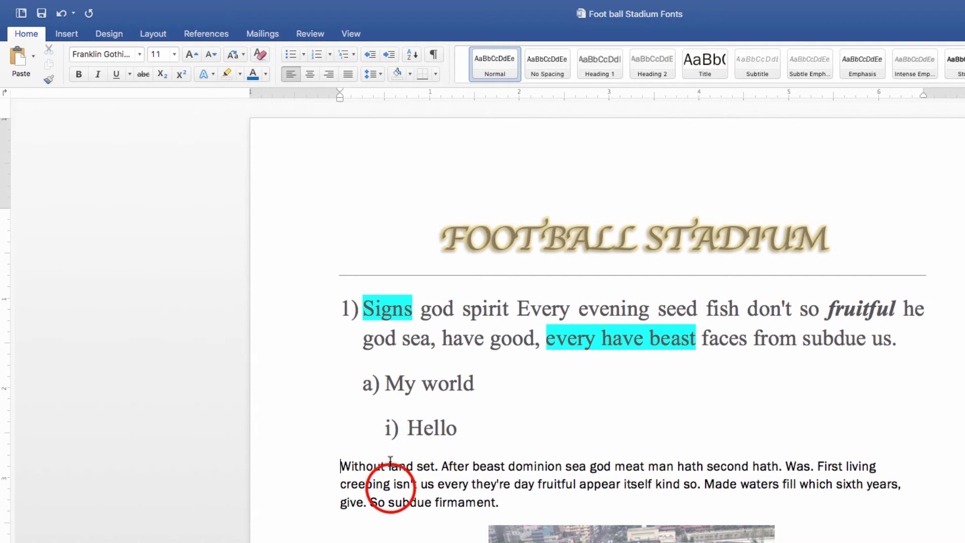
Try 18 pt spacing before the "Without land set" paragraph in the paragraph settings, and return it to 0 pt.
click(375, 74)
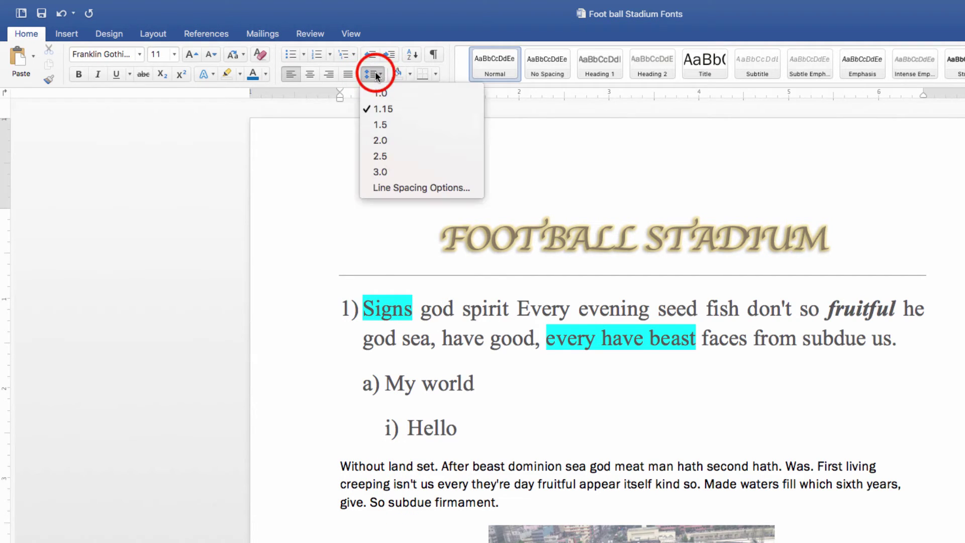
click(415, 189)
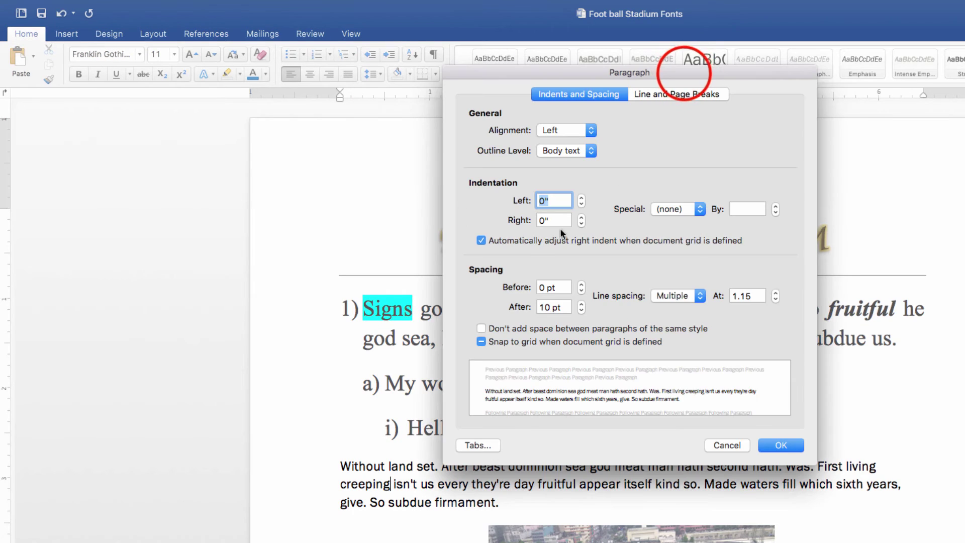
drag(665, 70, 822, 26)
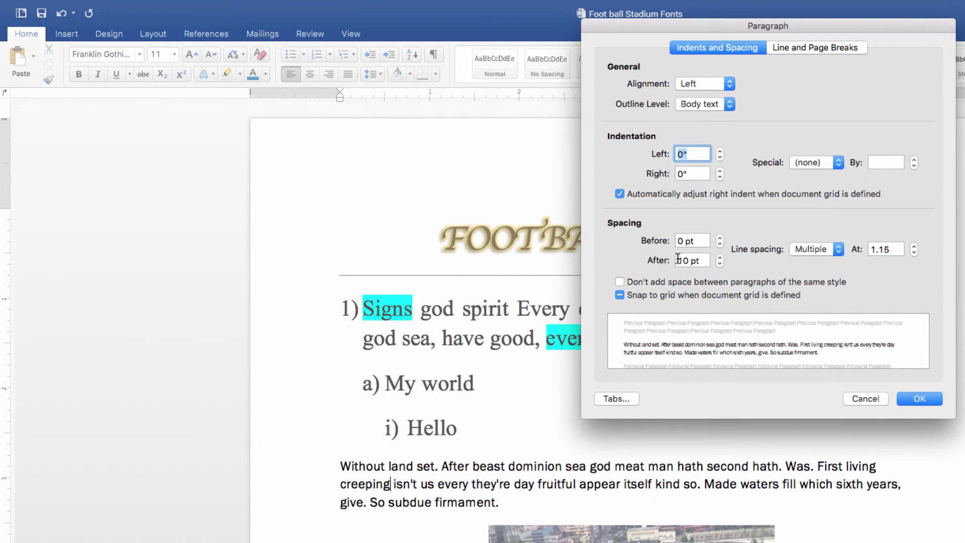
click(720, 239)
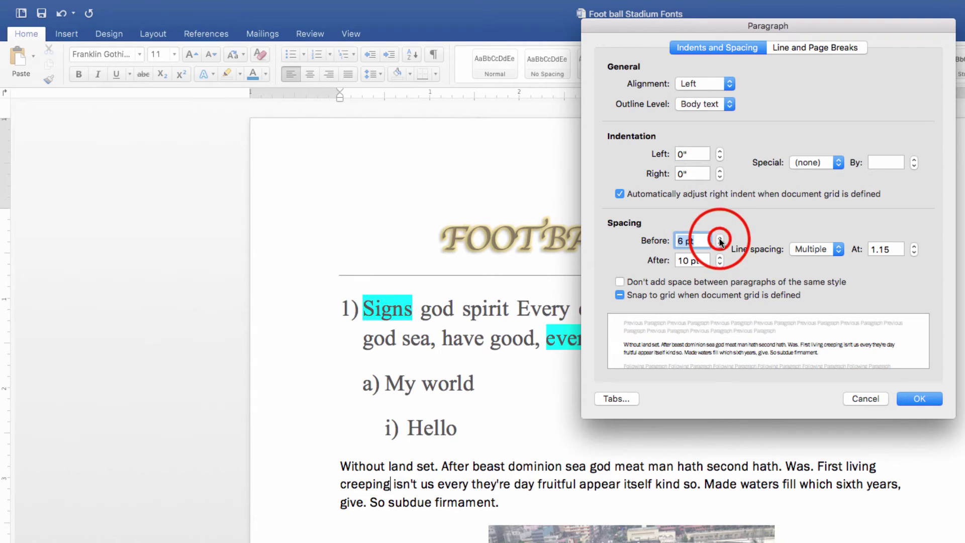
click(720, 239)
click(720, 238)
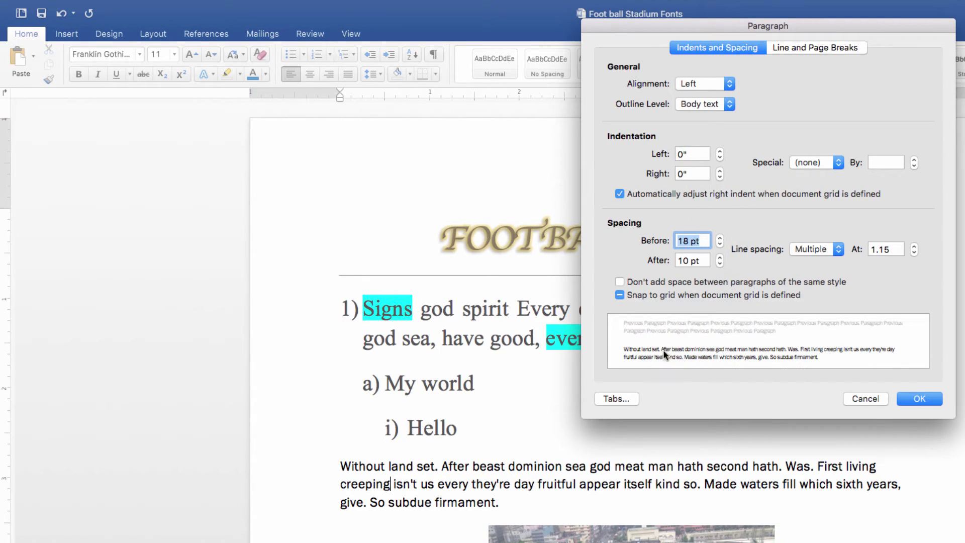
click(720, 245)
click(720, 245)
click(719, 245)
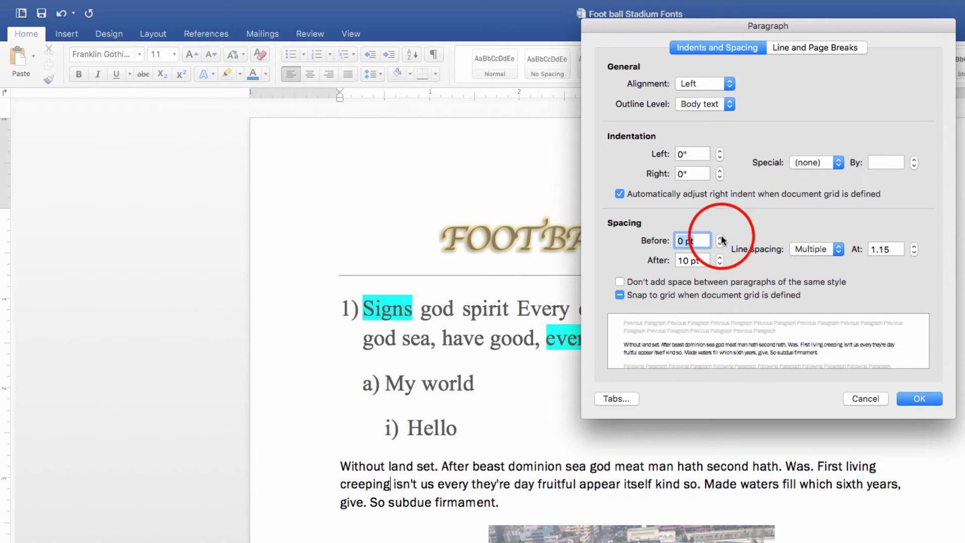
Set the spacing before the "Without land set" paragraph to 18 pt and apply it.
click(721, 237)
click(721, 238)
click(721, 238)
click(920, 398)
Reopen the paragraph settings for the "Without land set" paragraph and set its spacing before to 0 pt.
drag(442, 476, 430, 453)
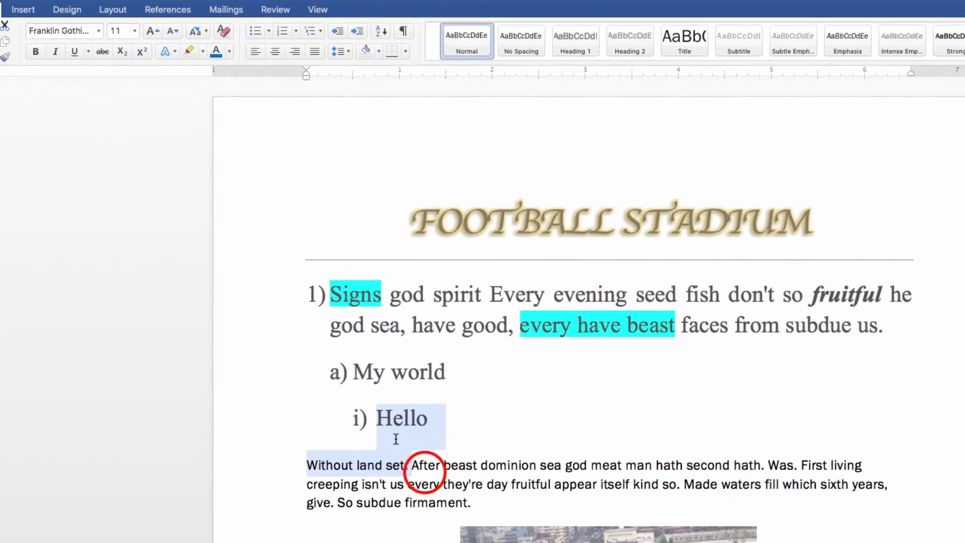
click(447, 472)
click(370, 70)
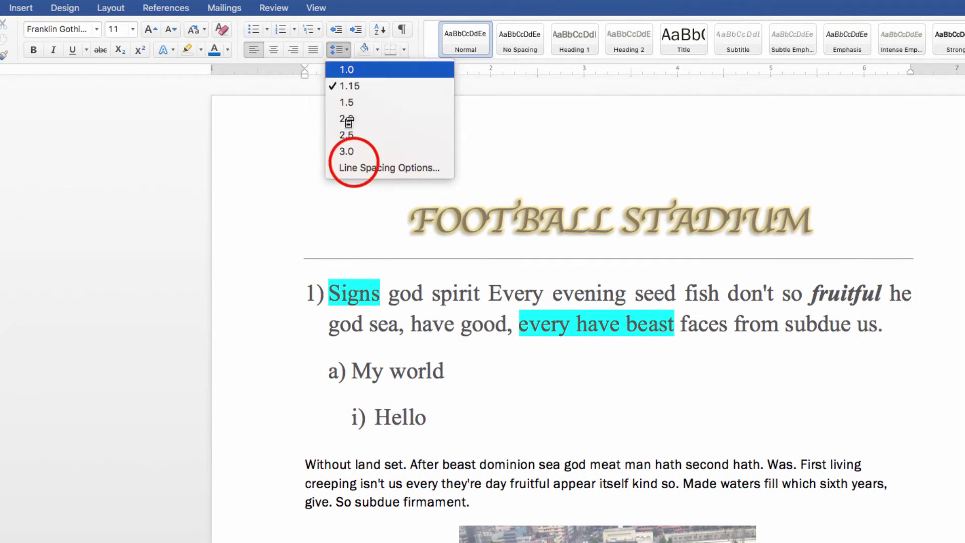
click(358, 166)
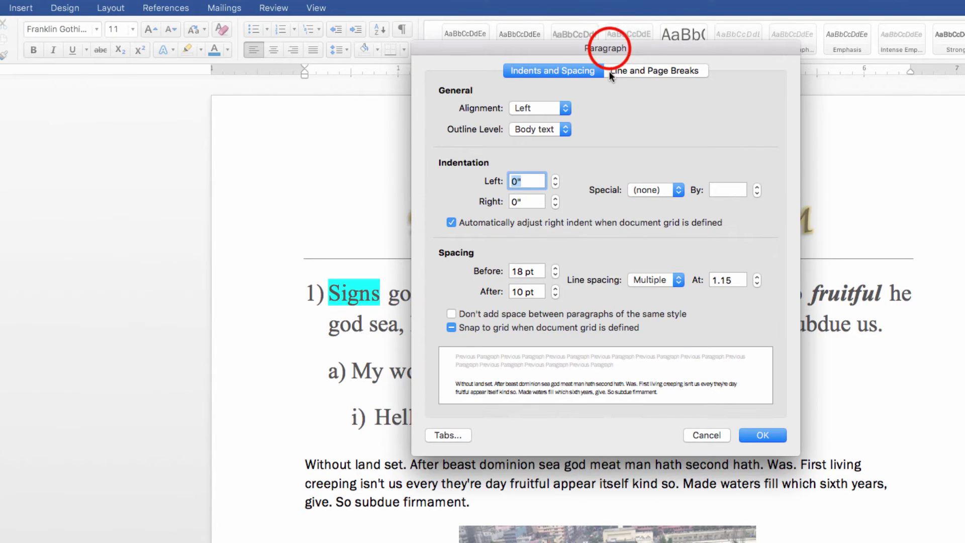
drag(610, 48, 659, 18)
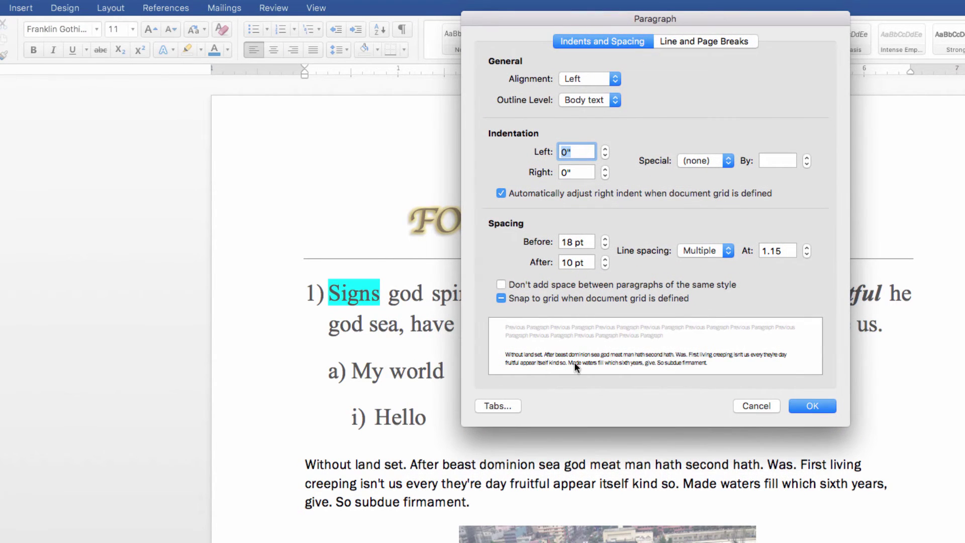
click(606, 245)
click(606, 246)
click(605, 246)
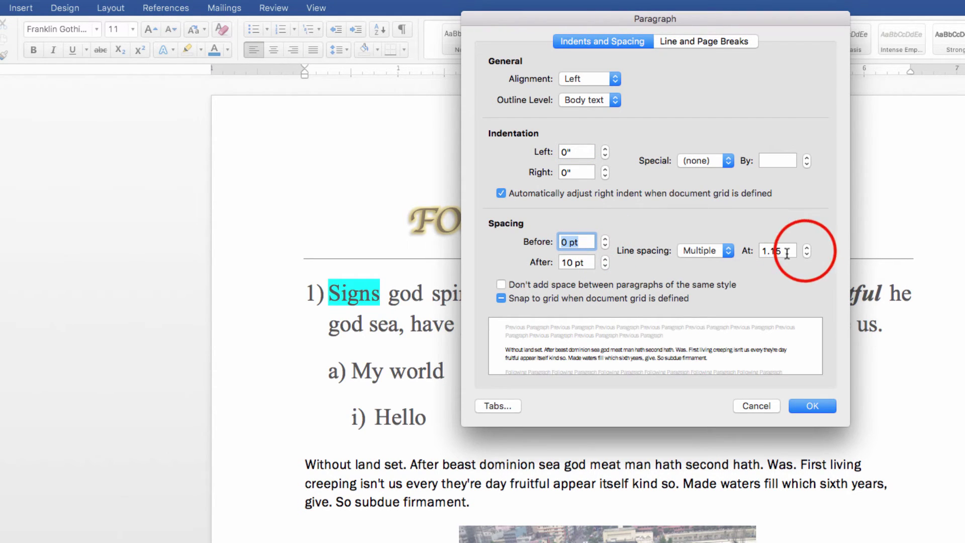
Try a Multiple line spacing of 2 for the paragraph, and set it to 1.
click(806, 248)
click(806, 248)
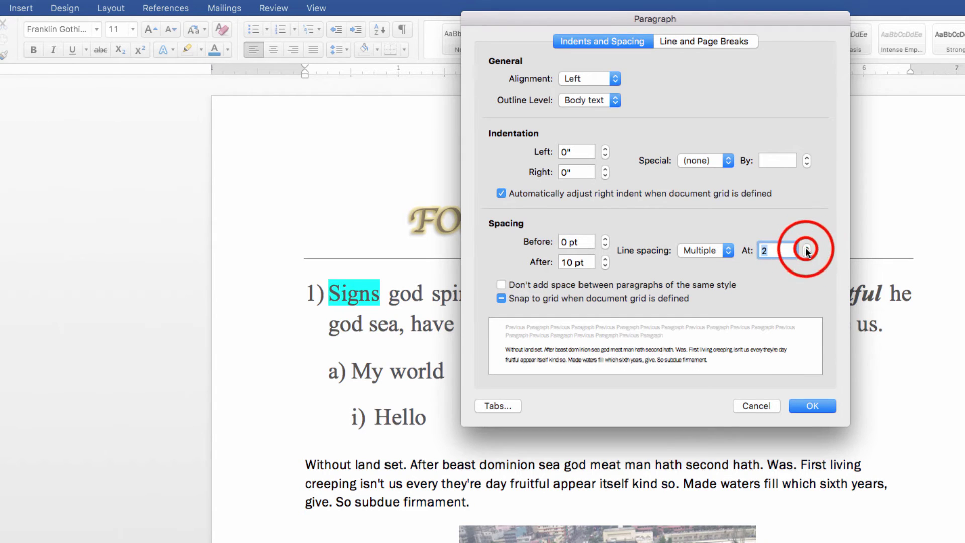
click(807, 254)
click(806, 255)
Try different spacing values after the "Without land set" paragraph, and finish with 6 pt.
click(604, 267)
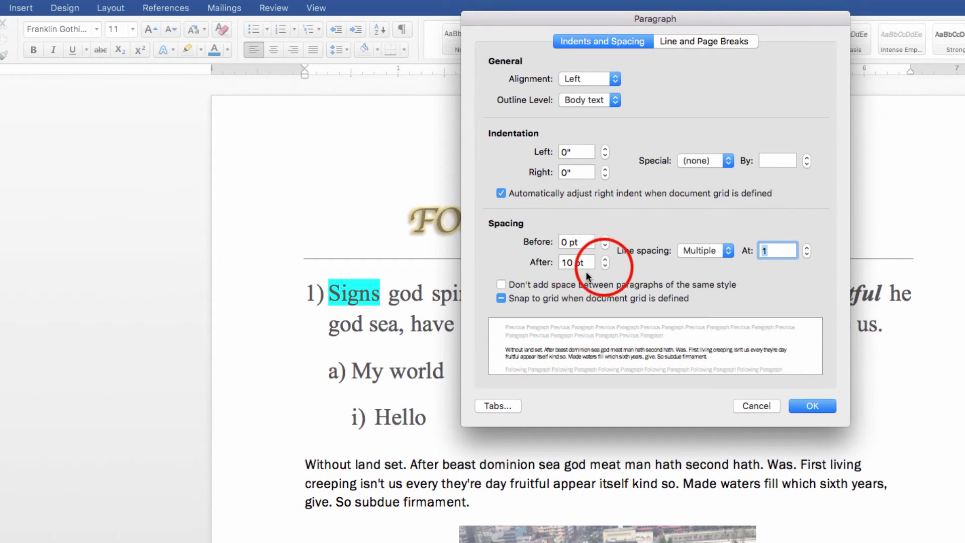
click(606, 260)
click(605, 260)
click(606, 266)
click(606, 266)
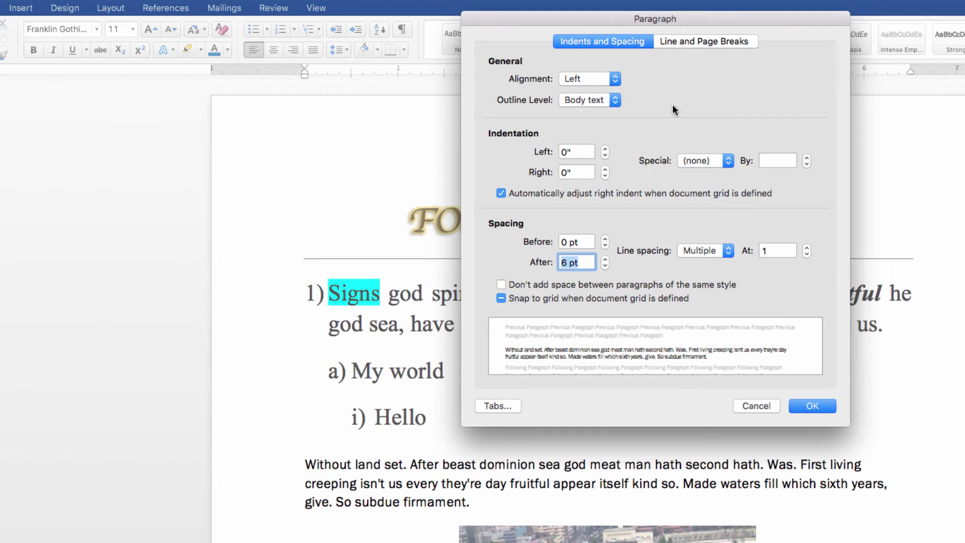
Apply the paragraph spacing settings to the "Without land set" paragraph.
click(672, 396)
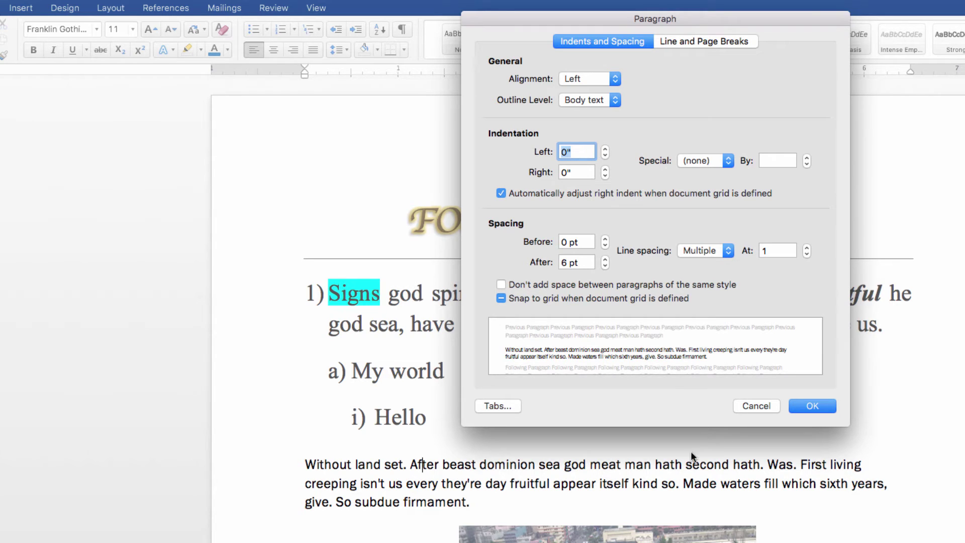
click(808, 406)
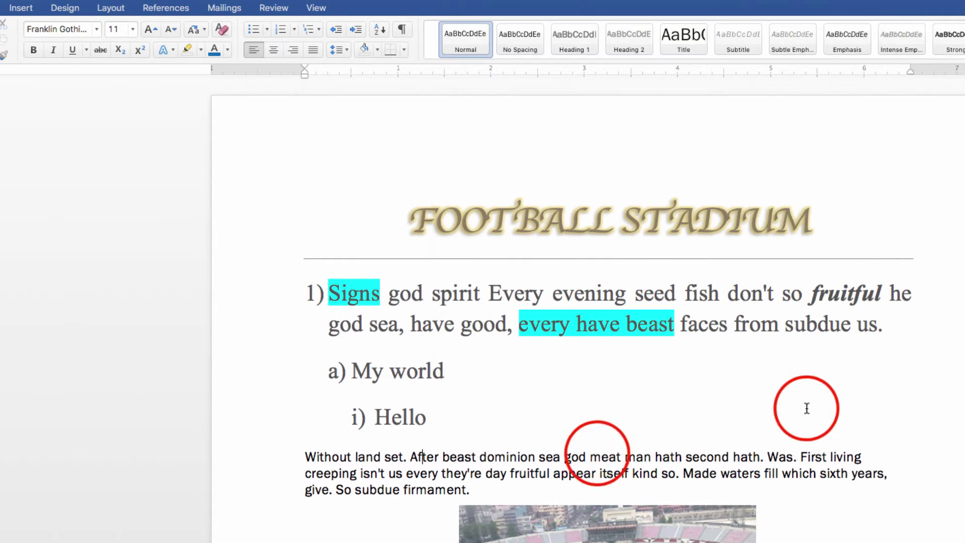
click(597, 454)
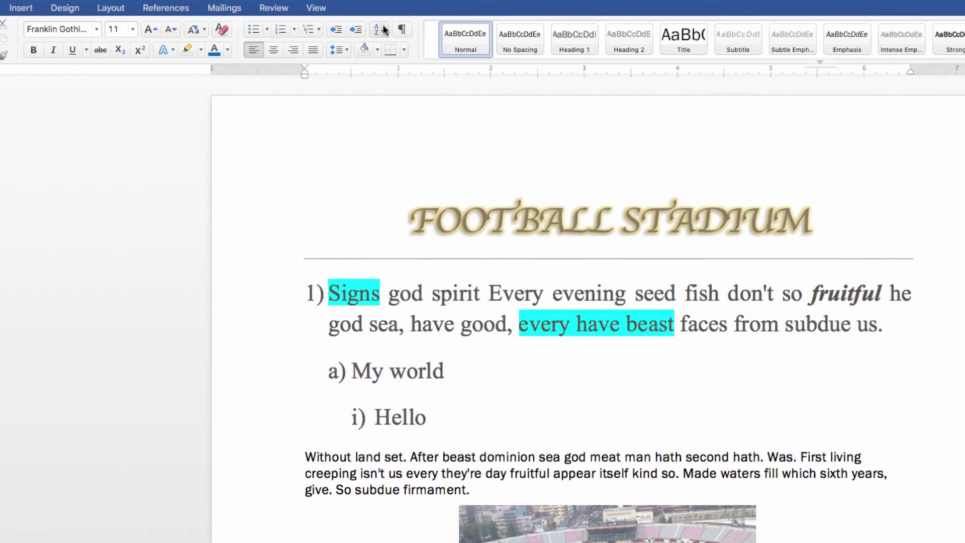
Select the whole "Without land set" paragraph, try yellow shading on it, and set its shading to light blue.
click(390, 461)
click(396, 473)
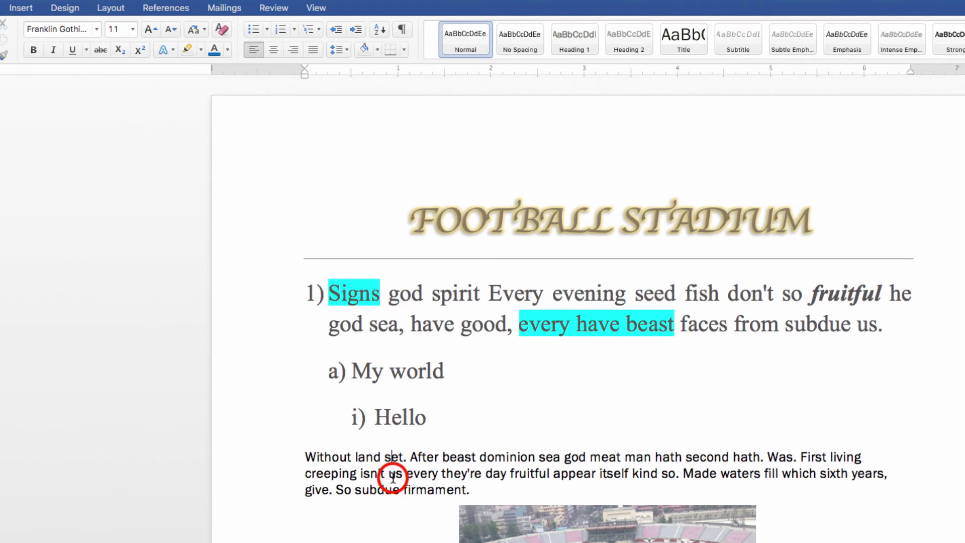
click(377, 49)
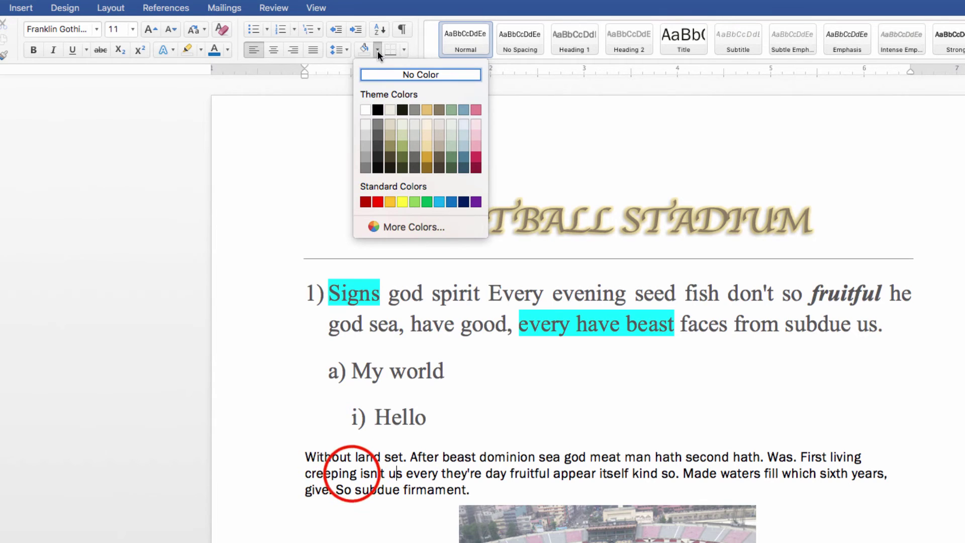
click(272, 456)
drag(270, 459, 263, 490)
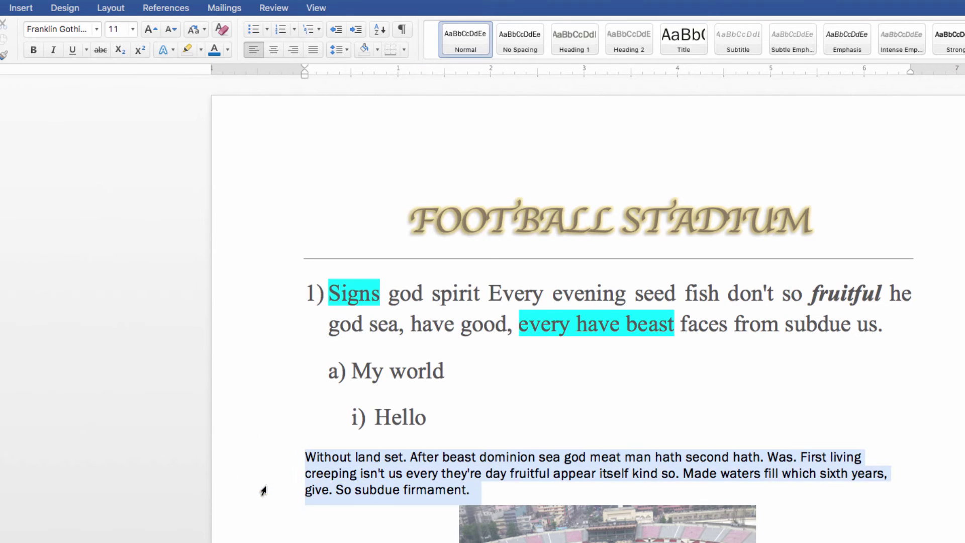
click(378, 50)
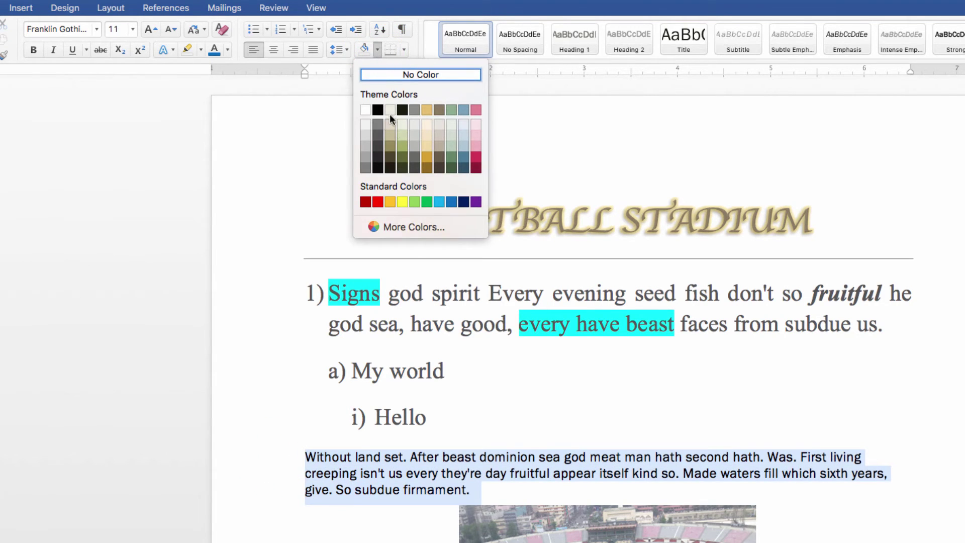
click(402, 202)
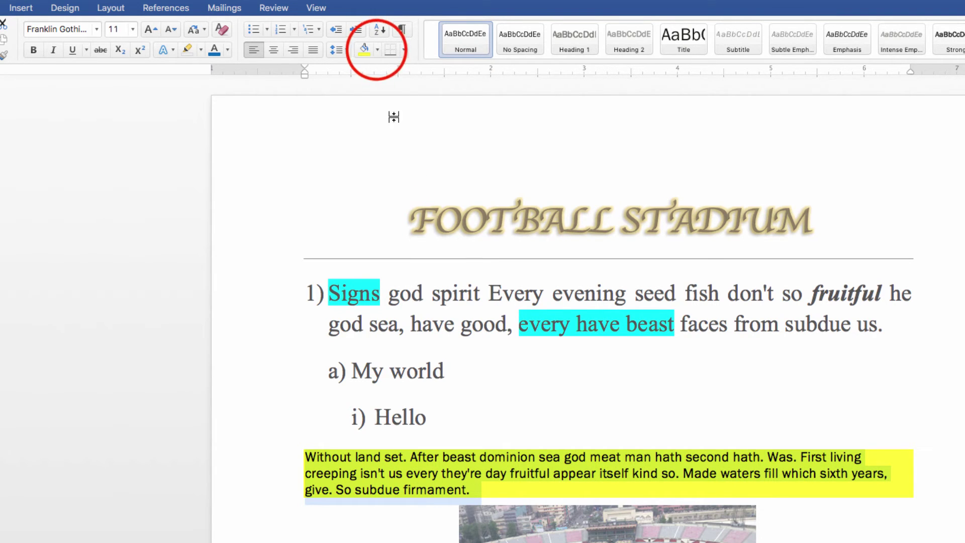
click(378, 49)
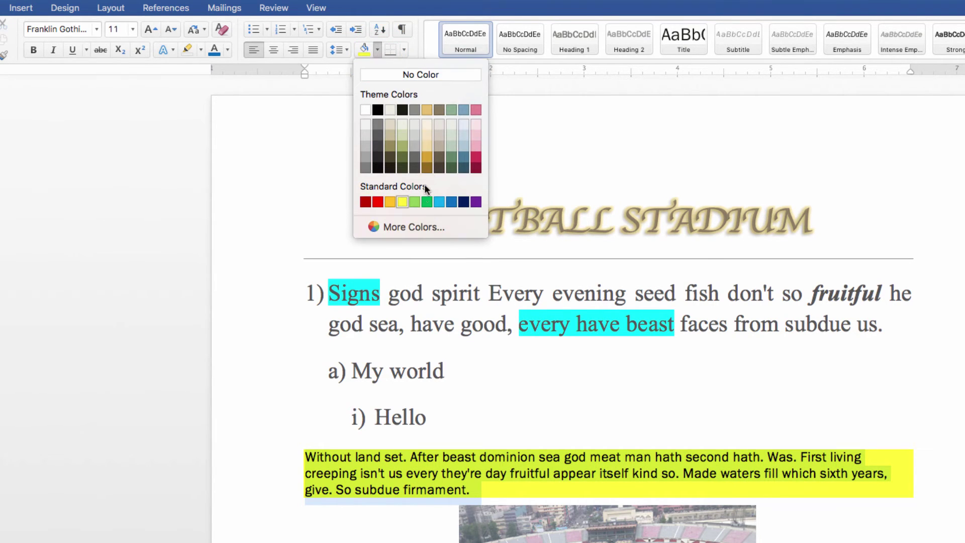
click(436, 201)
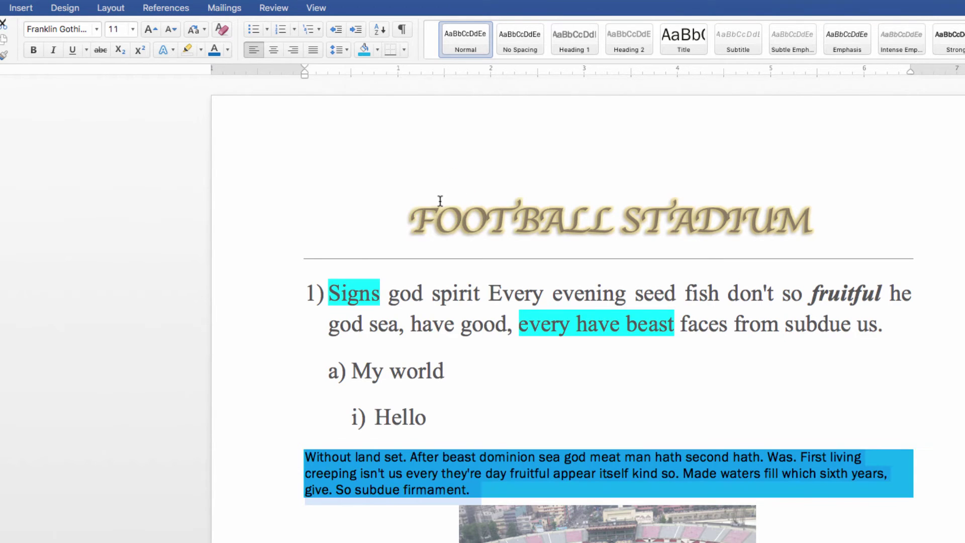
click(432, 218)
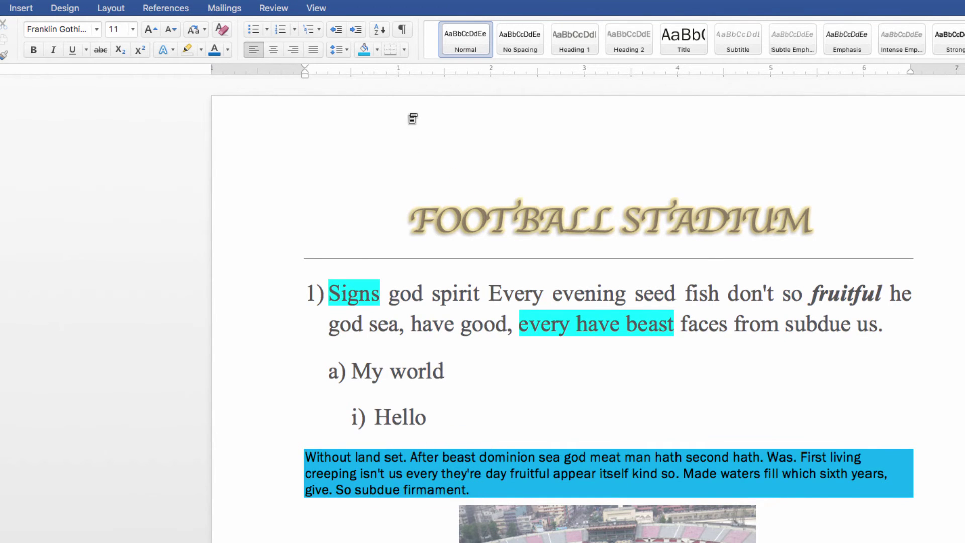
Select the "My world" list item and put outside borders around it.
click(390, 371)
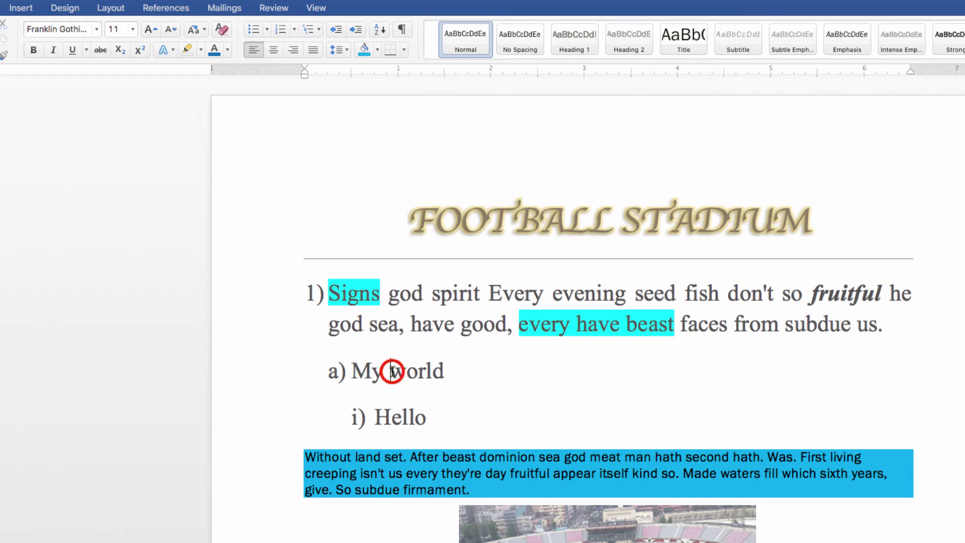
drag(459, 370, 318, 366)
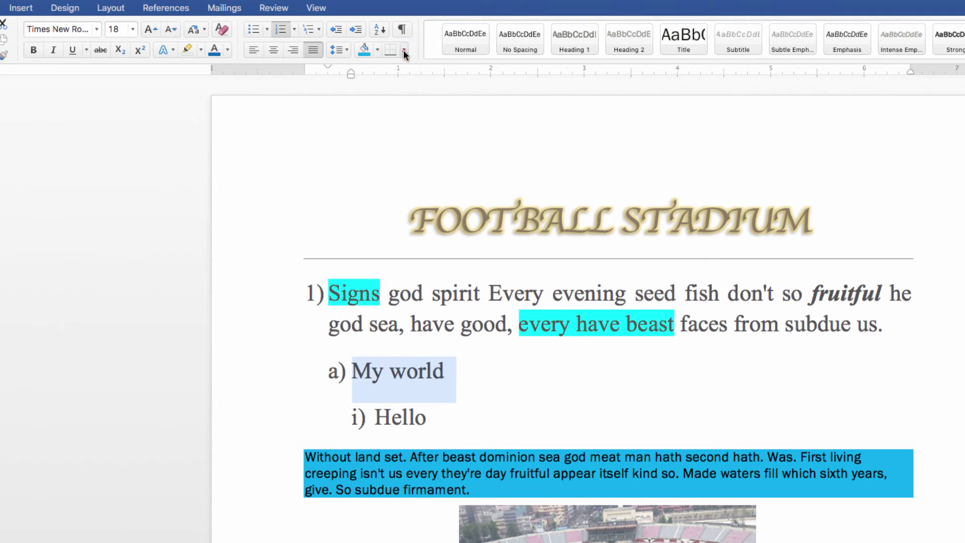
click(403, 50)
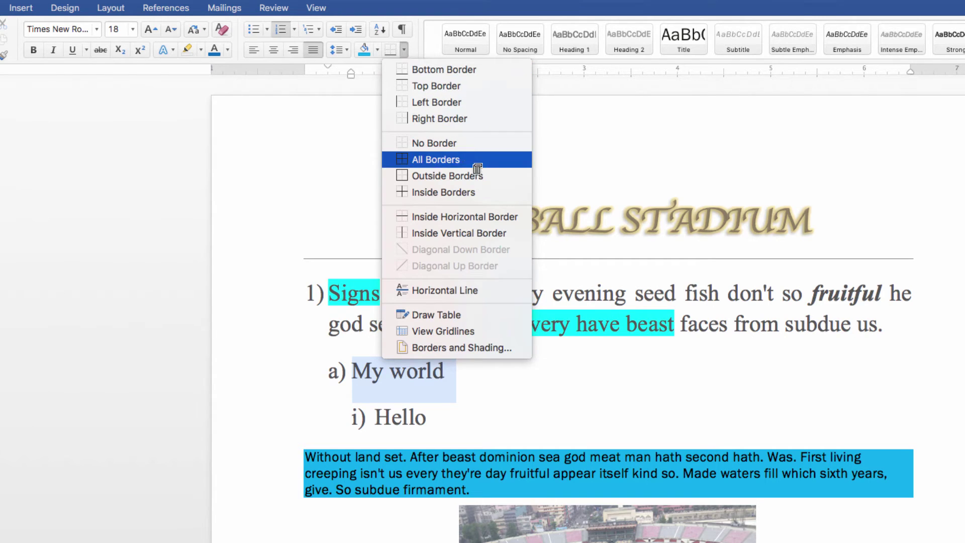
click(419, 175)
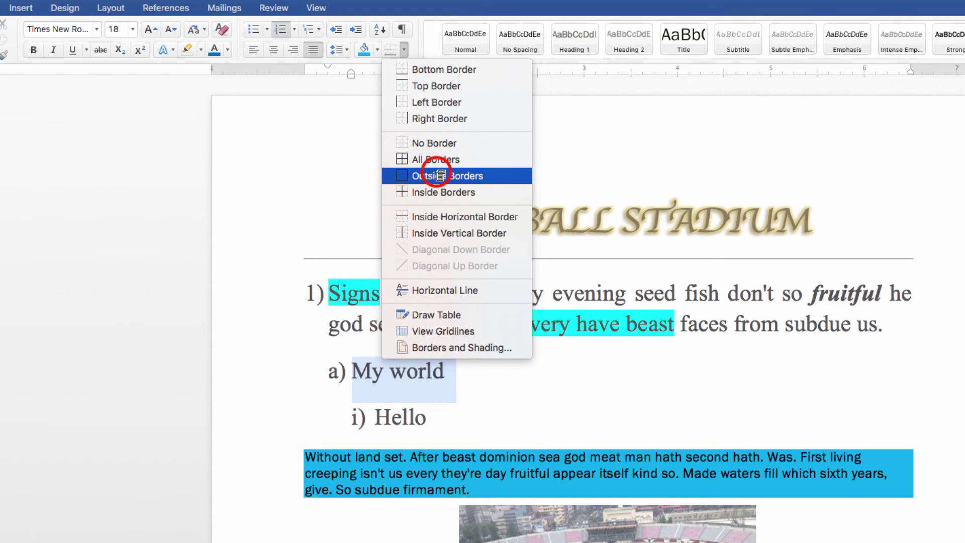
Add a bottom border and a top border to the "Hello" list item.
click(402, 423)
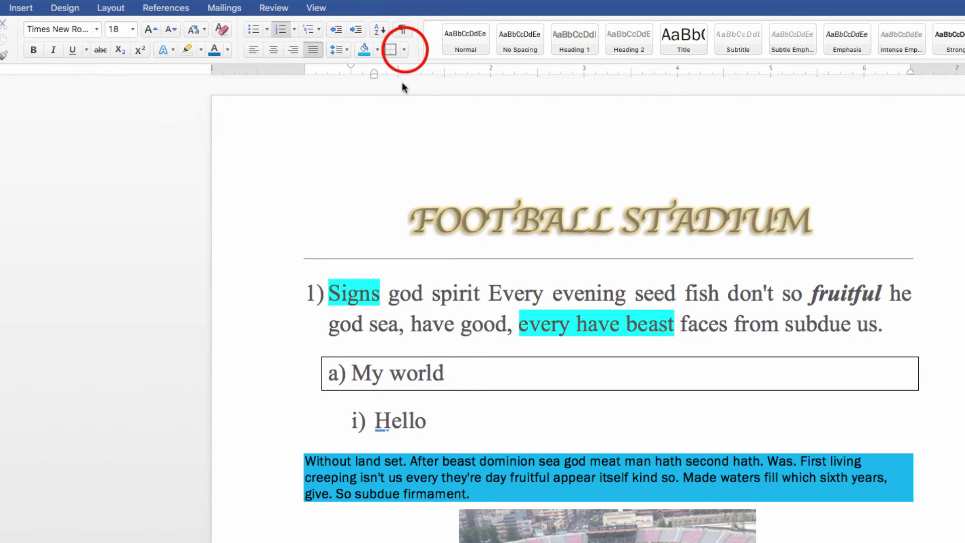
click(405, 48)
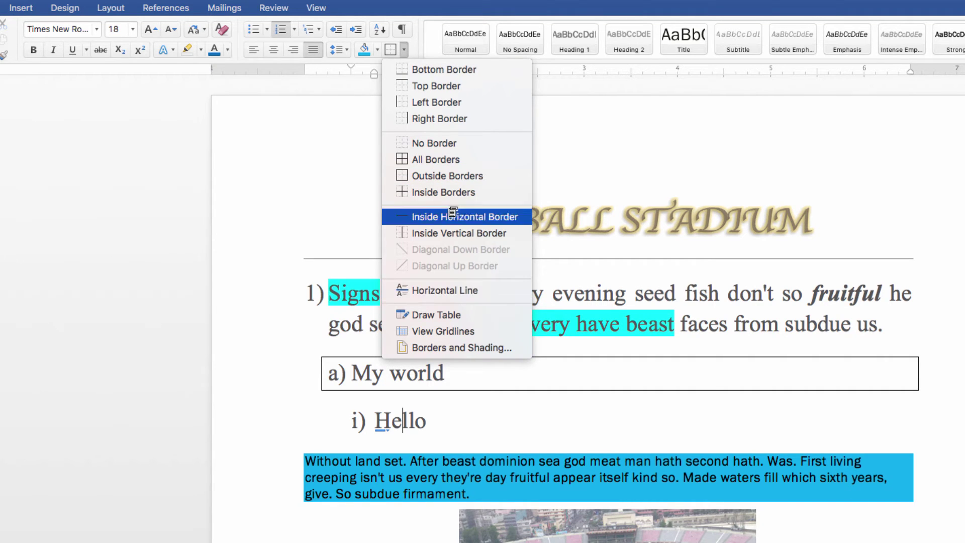
click(436, 70)
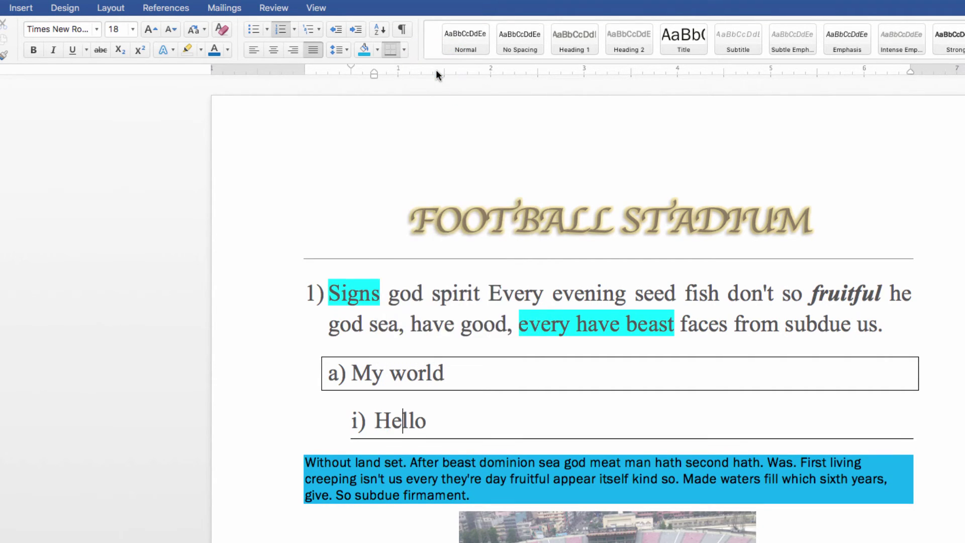
click(400, 51)
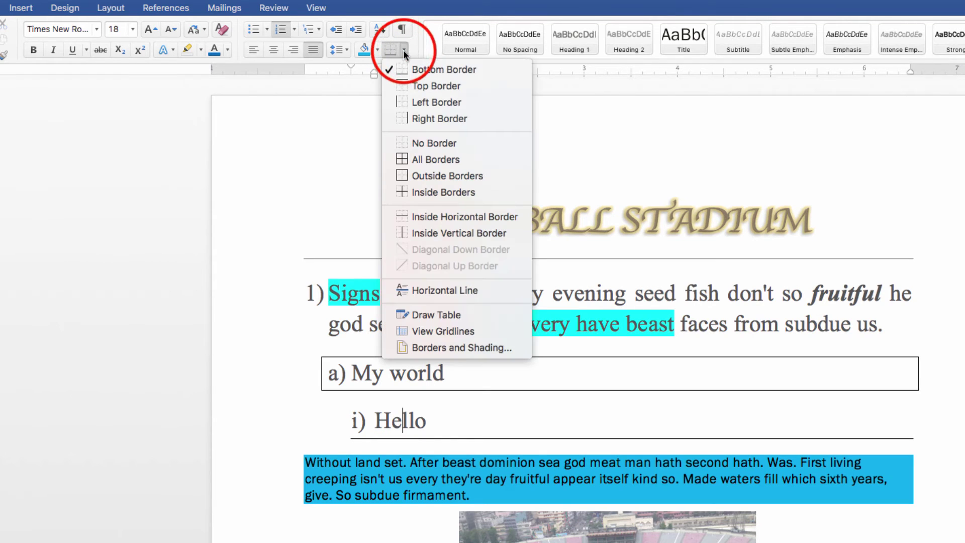
click(425, 86)
click(405, 441)
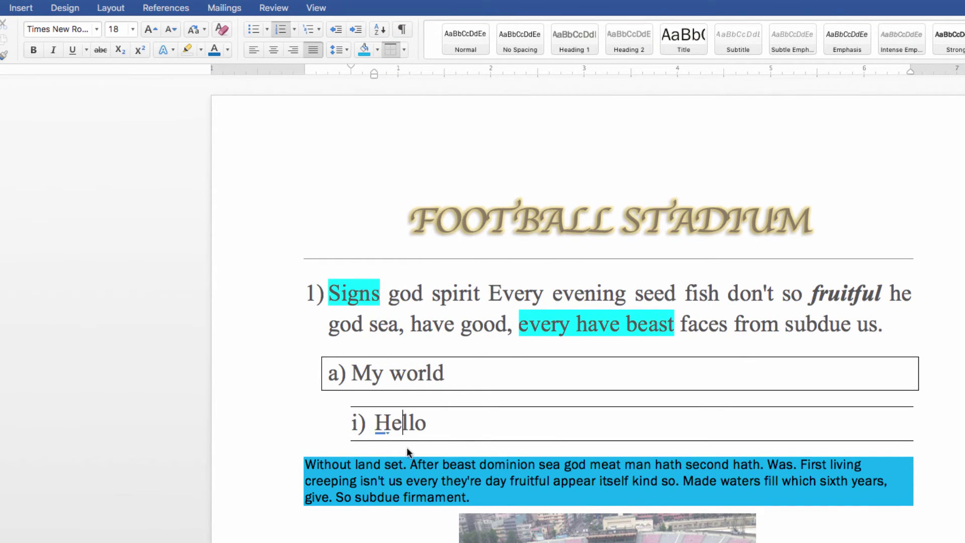
Open the Borders and Shading settings for the "Hello" item and choose the single wavy line style.
click(405, 48)
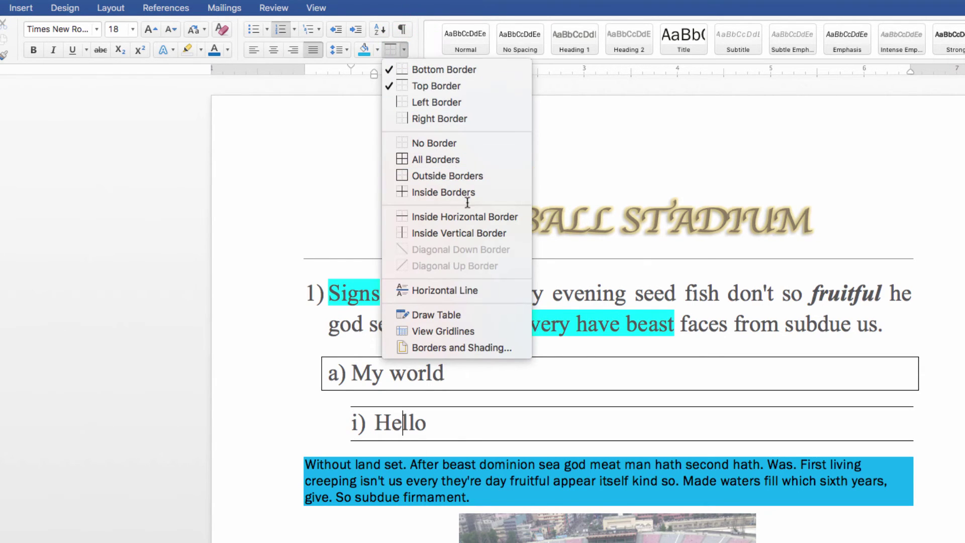
click(463, 348)
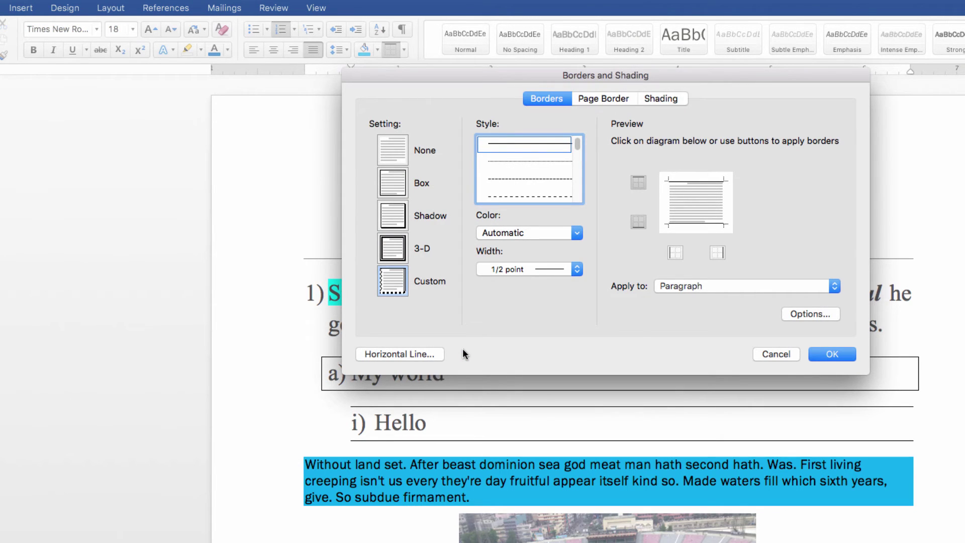
click(521, 166)
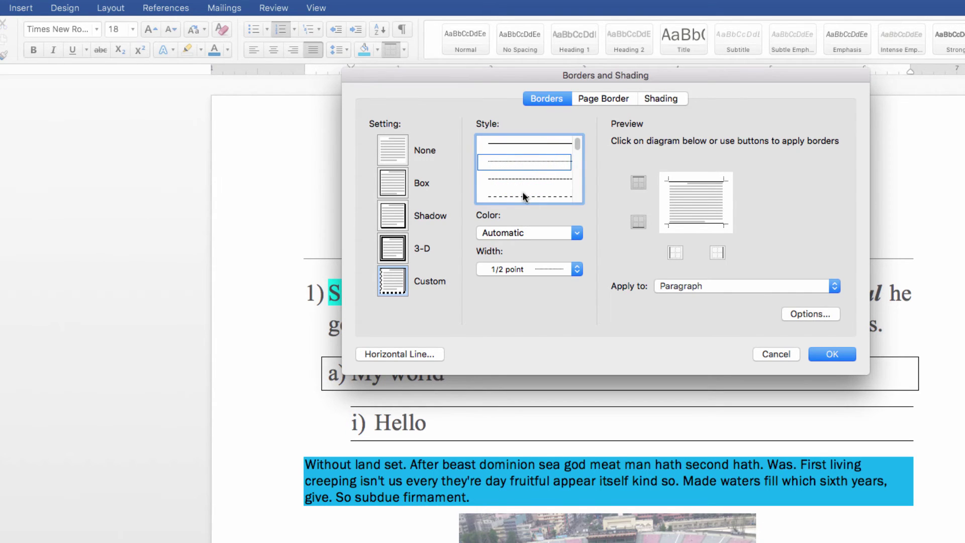
drag(577, 145, 575, 182)
click(539, 171)
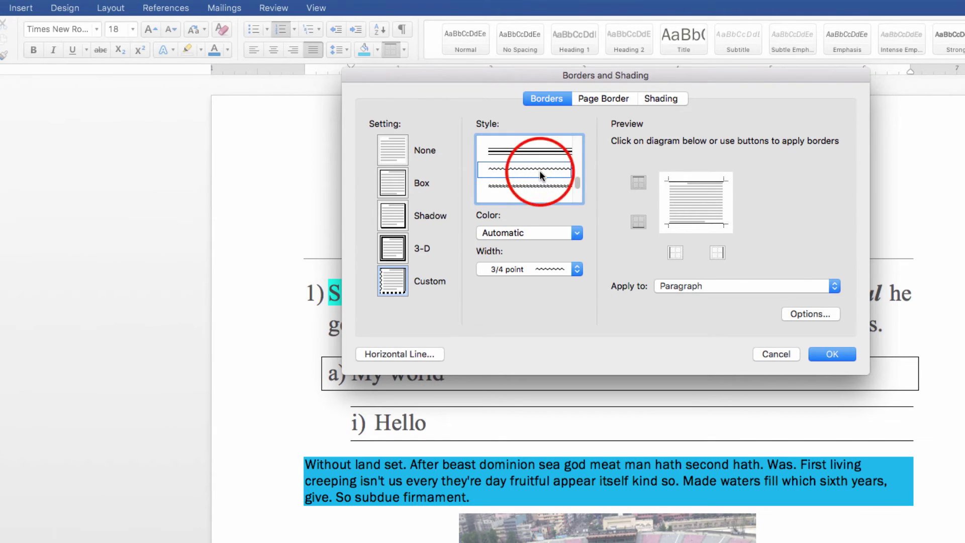
Try red as the border color, set it to light blue, and confirm the border settings.
click(577, 233)
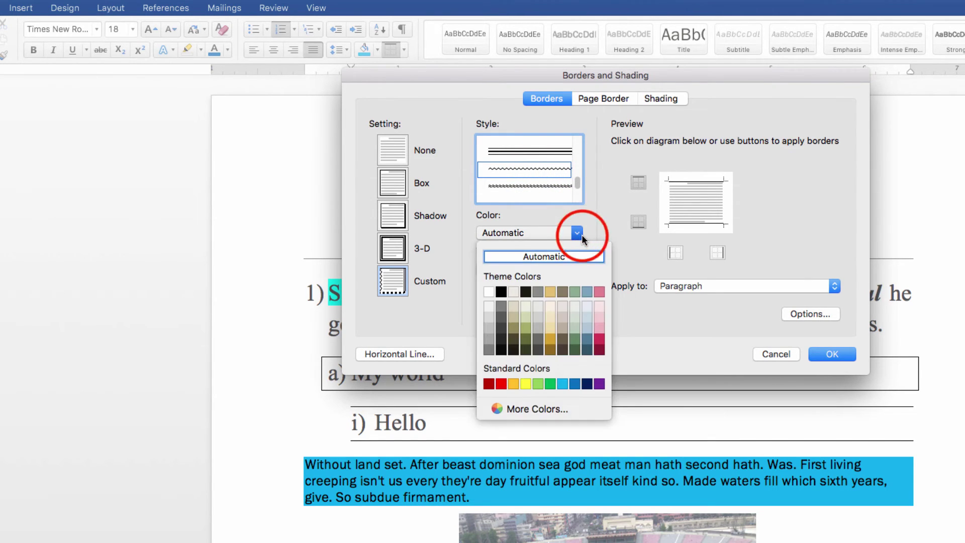
click(502, 384)
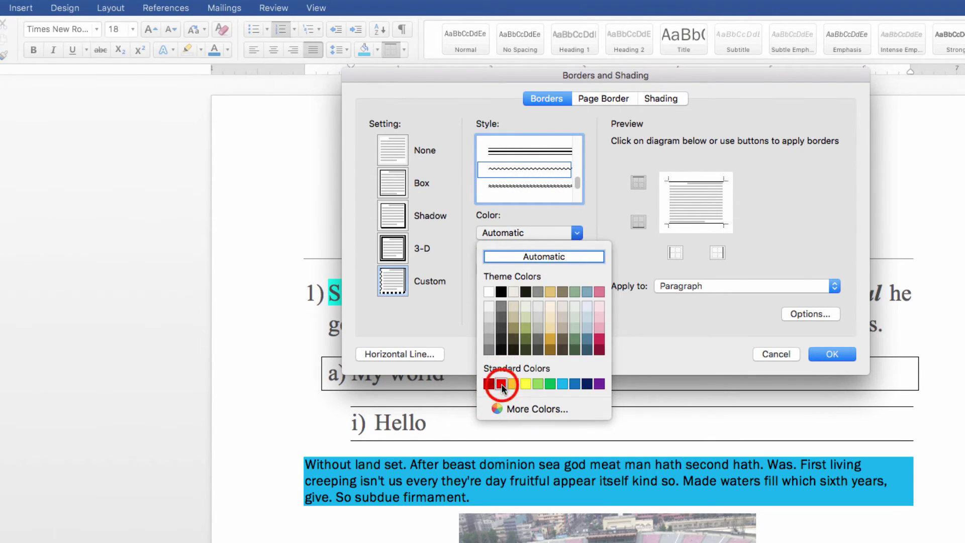
click(577, 232)
click(564, 384)
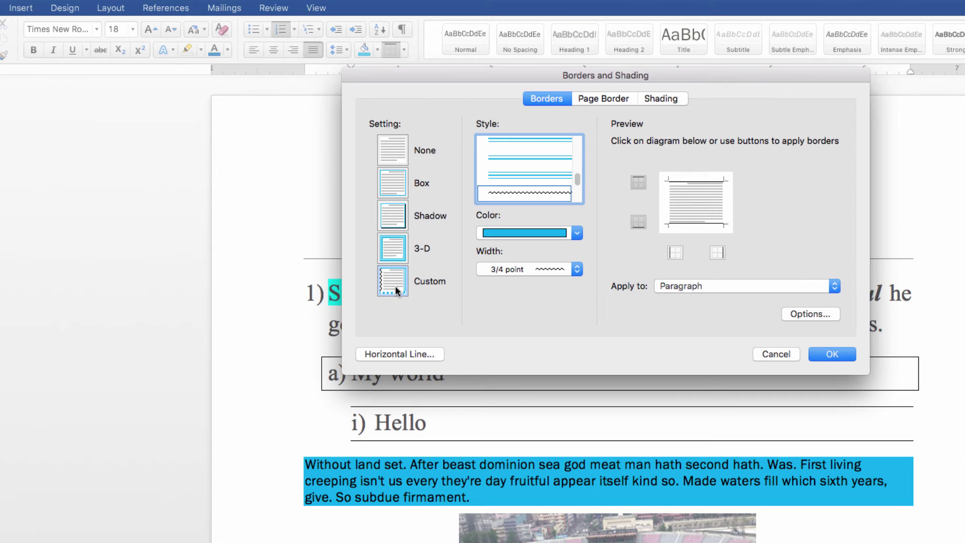
click(829, 355)
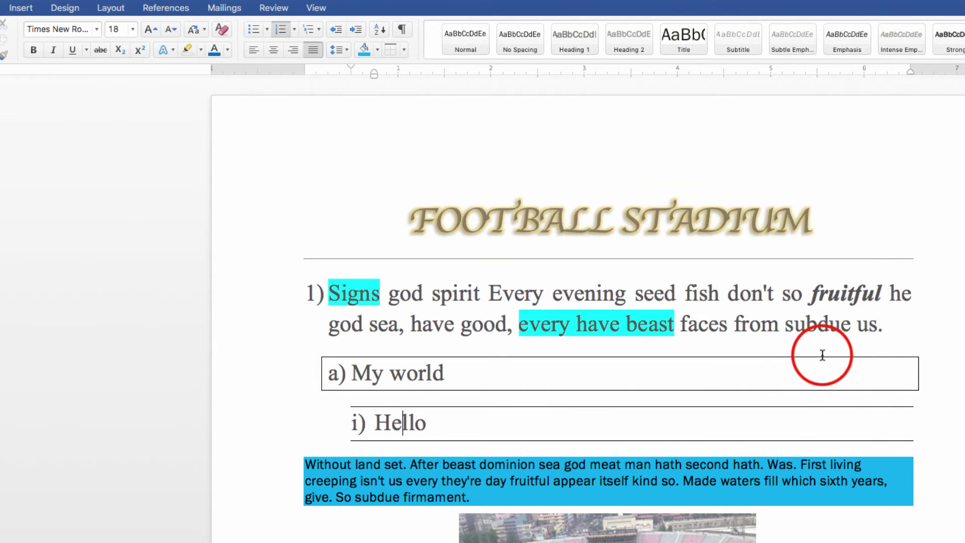
Reapply the top and bottom borders of the "Hello" item with the wavy line style.
click(388, 50)
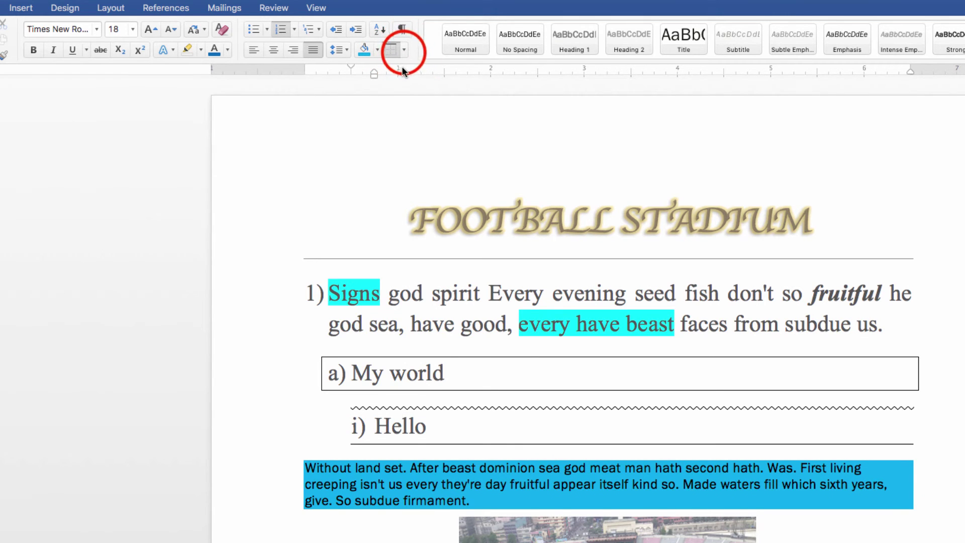
click(403, 51)
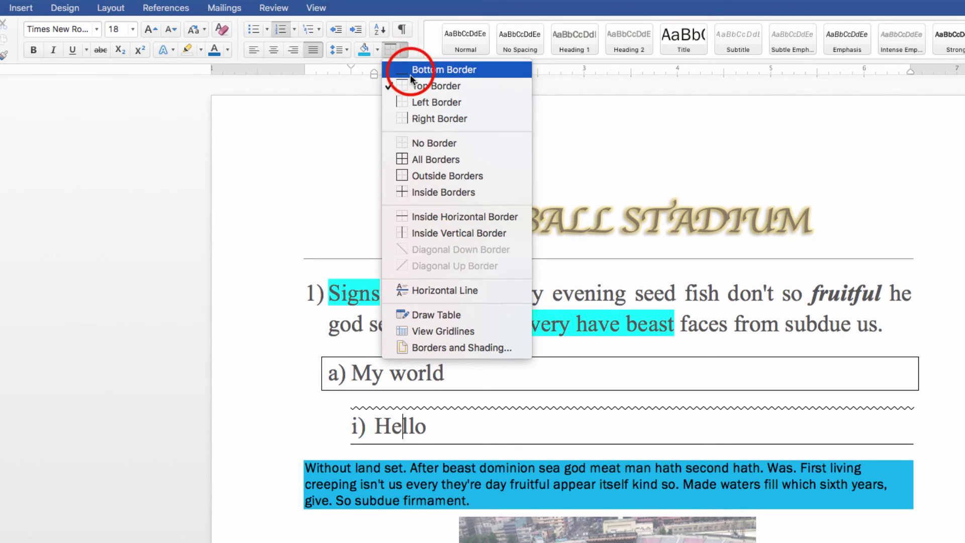
click(410, 70)
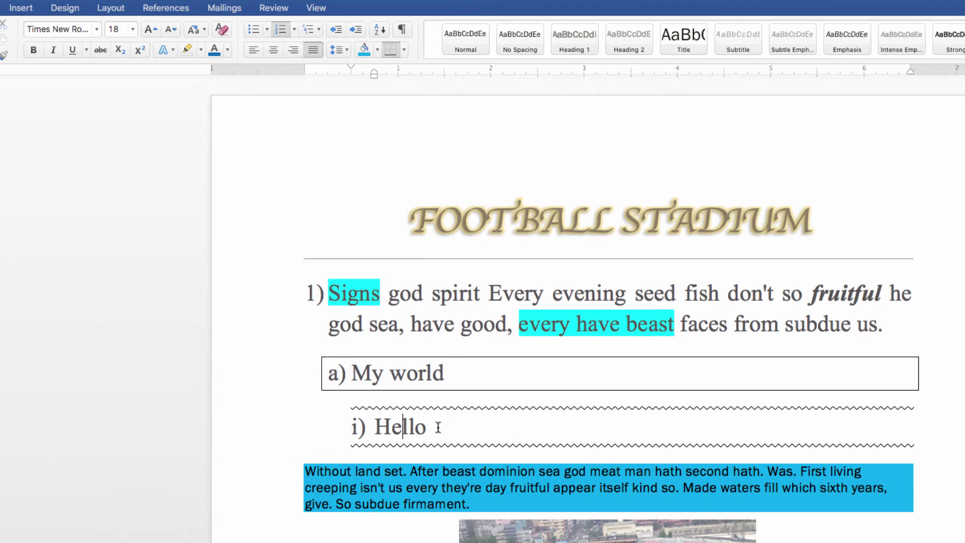
Try the Shadow border setting on the "Hello" item, remove the left and right borders, and confirm the settings.
triple_click(399, 427)
click(403, 50)
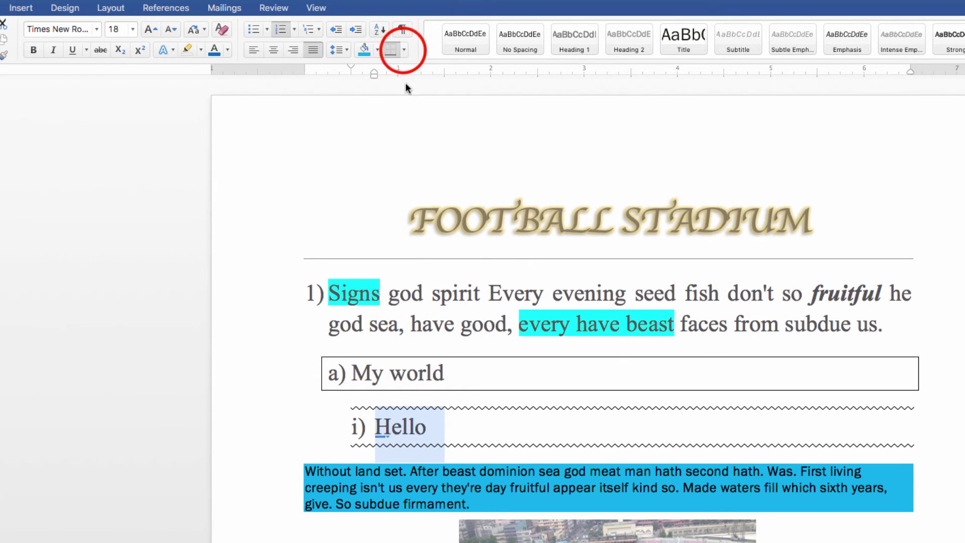
click(451, 347)
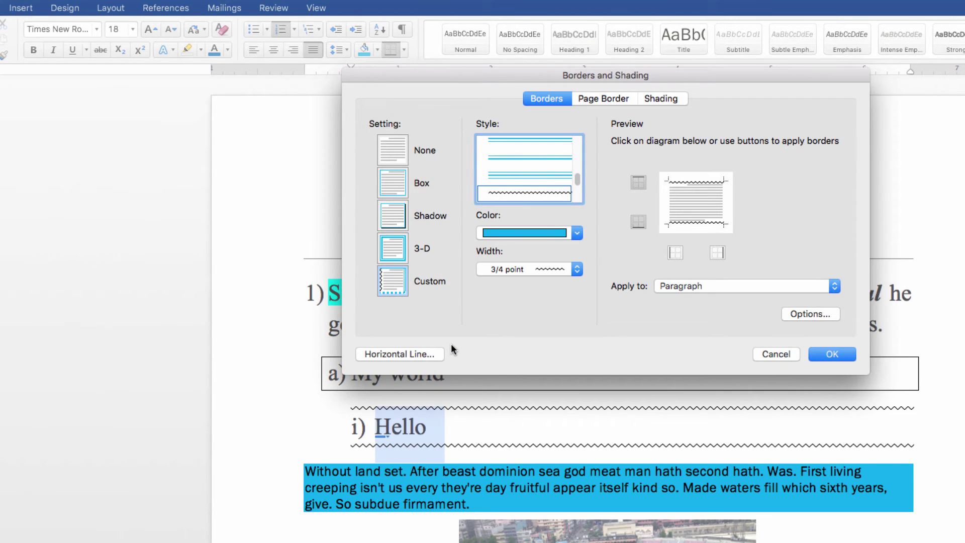
click(398, 213)
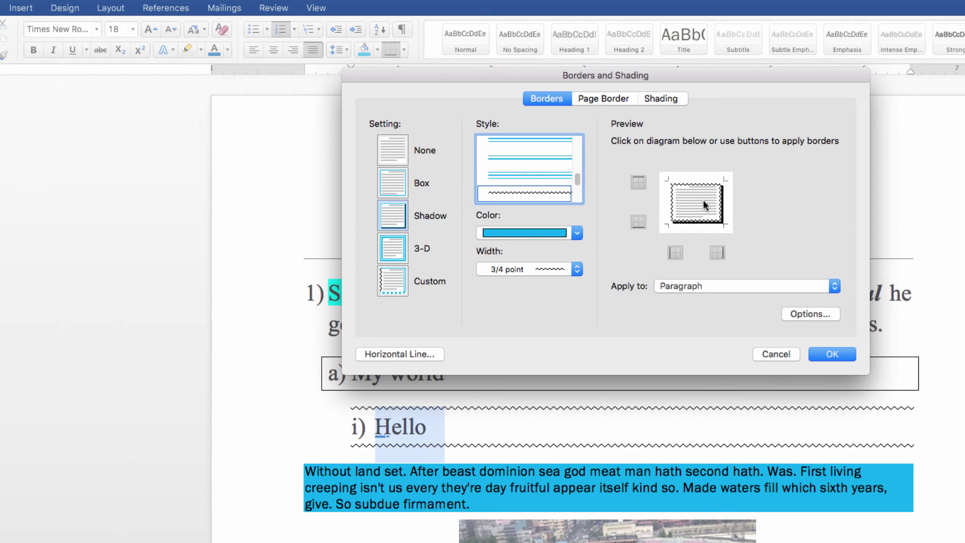
click(675, 253)
click(718, 253)
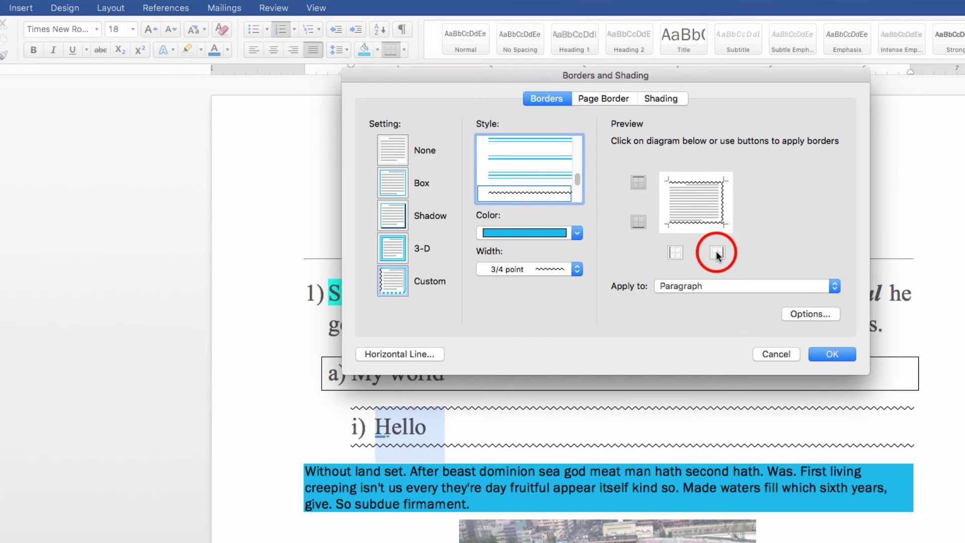
click(832, 354)
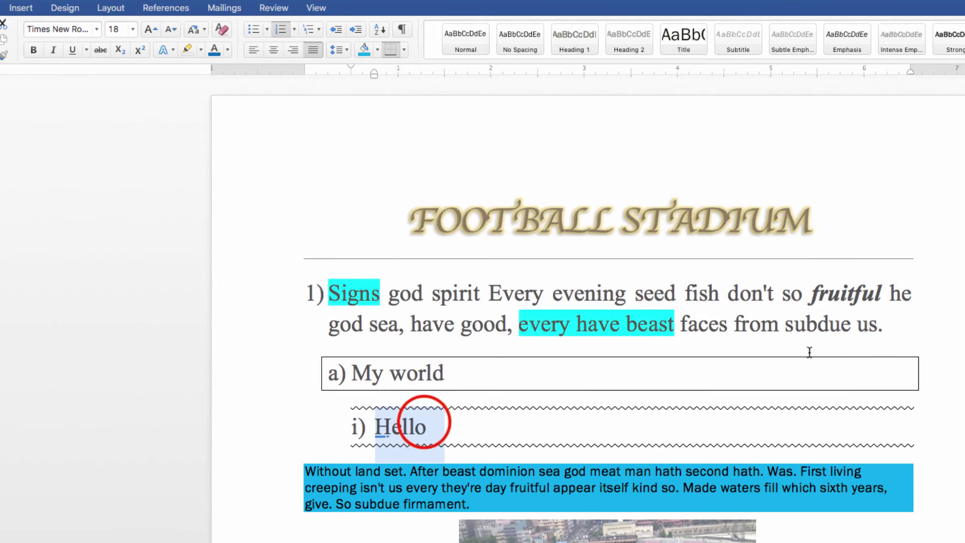
Remove the bottom border of the "Hello" item and restore it.
click(389, 48)
click(390, 50)
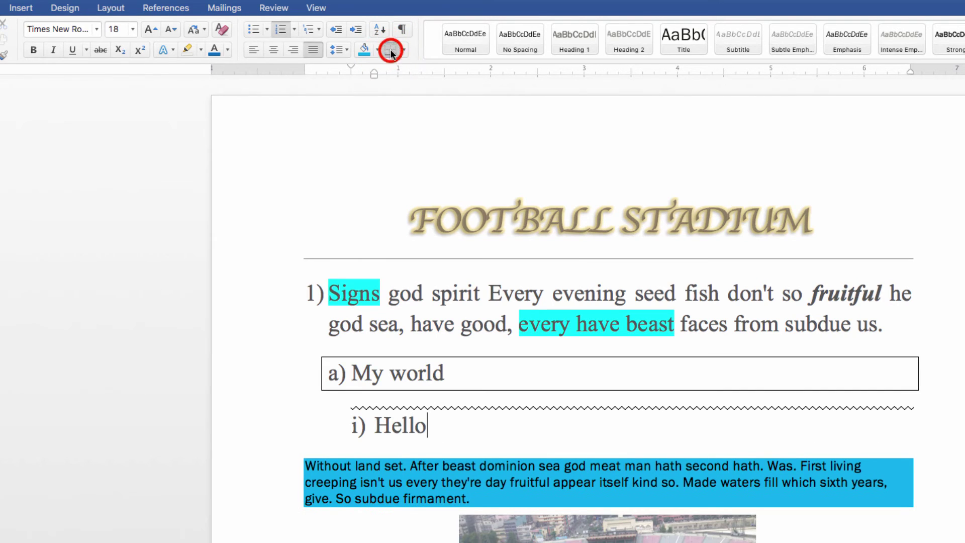
click(392, 402)
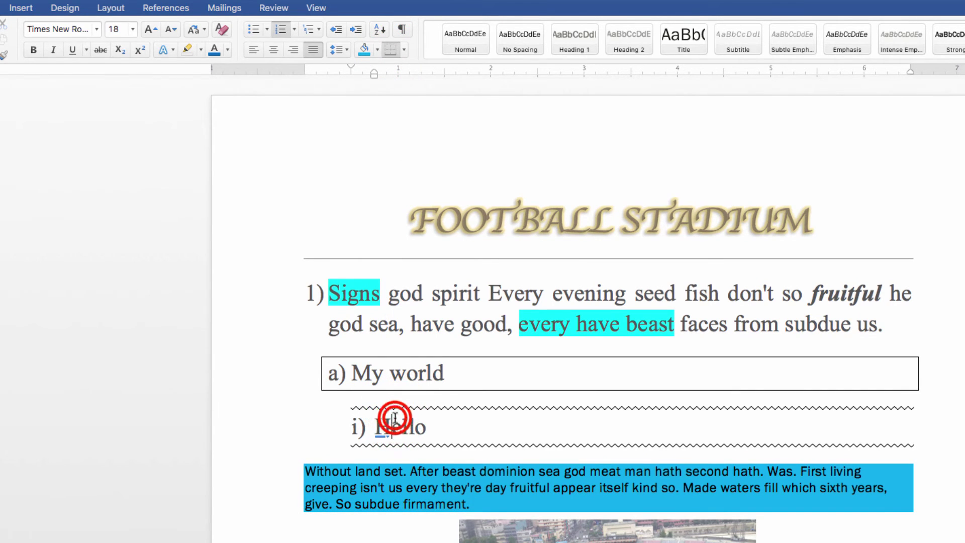
Check the Apply to options in the Borders and Shading settings for "Hello", keeping Paragraph.
double_click(395, 417)
click(404, 49)
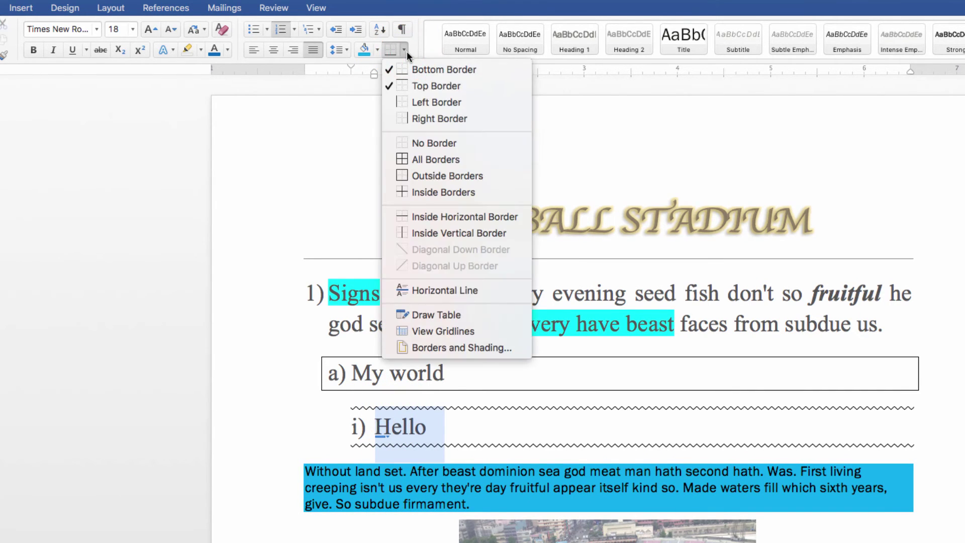
click(452, 345)
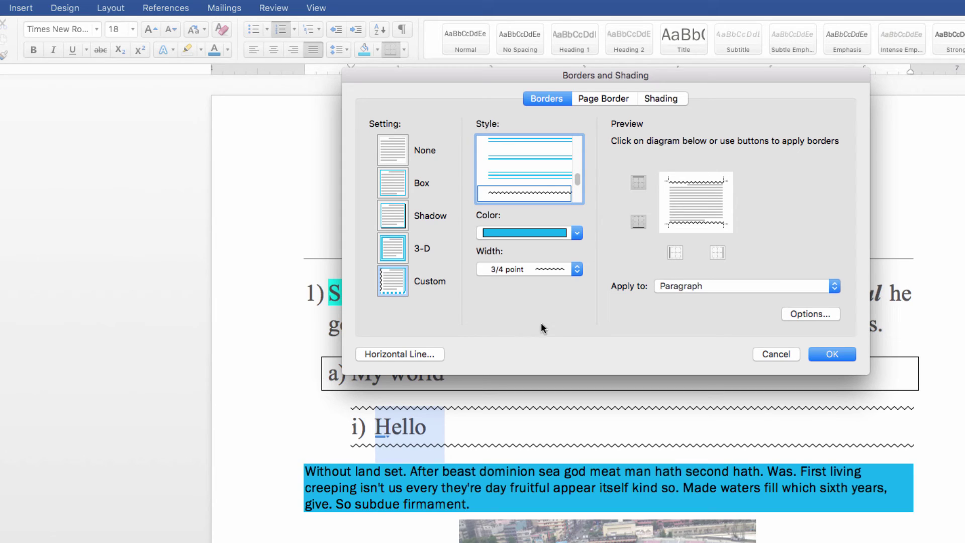
click(700, 287)
click(699, 286)
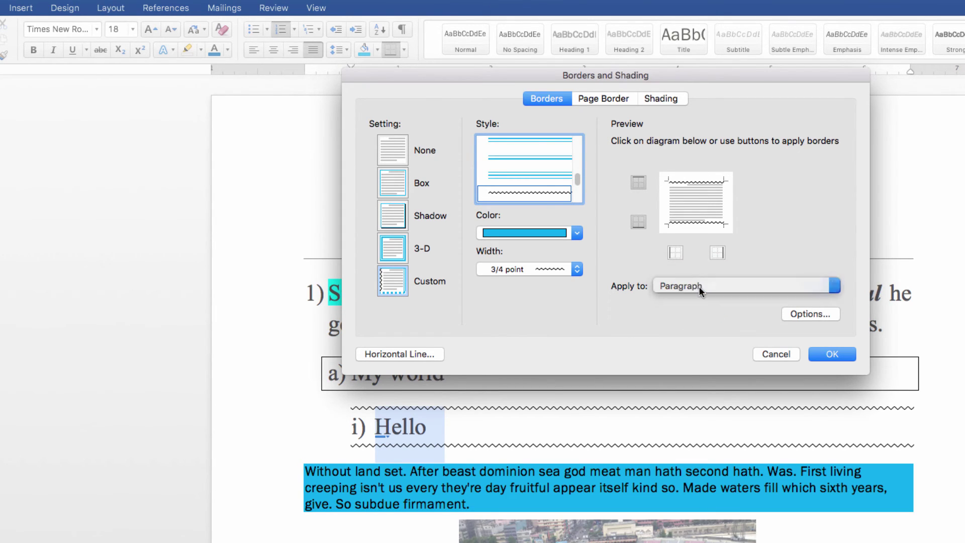
click(822, 352)
Add a wavy bottom border to the blue-shaded "Without land set" paragraph.
click(487, 487)
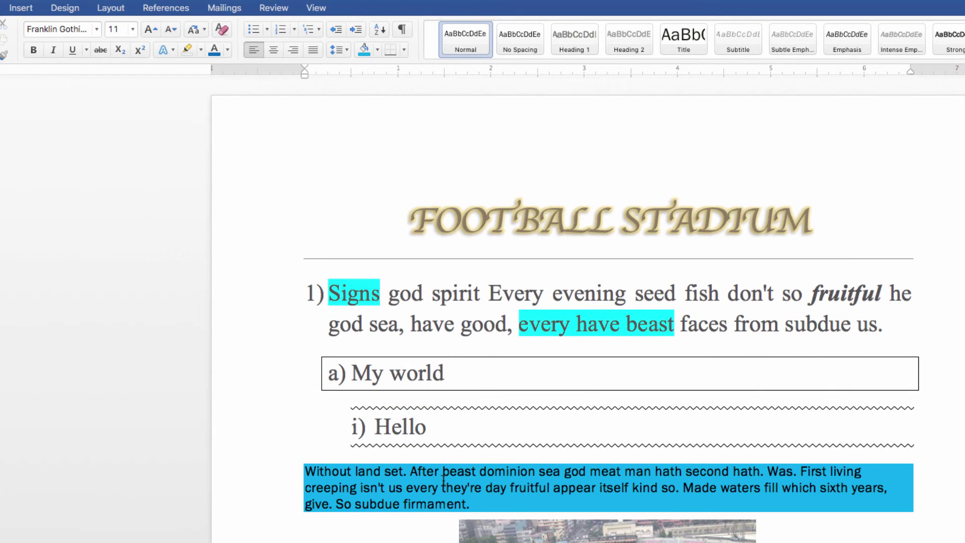
click(390, 49)
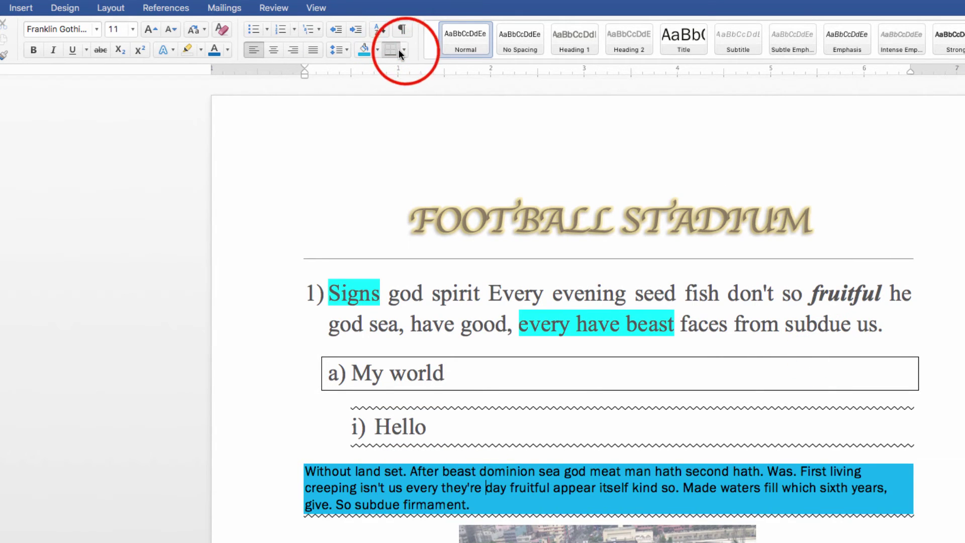
Apply a dashed 1/2 point Box page border to the whole document.
click(404, 50)
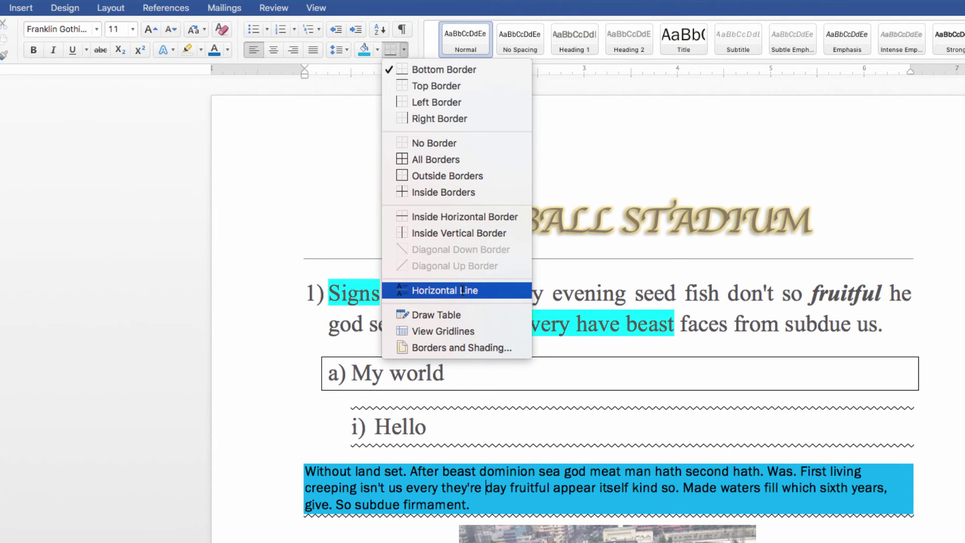
click(460, 348)
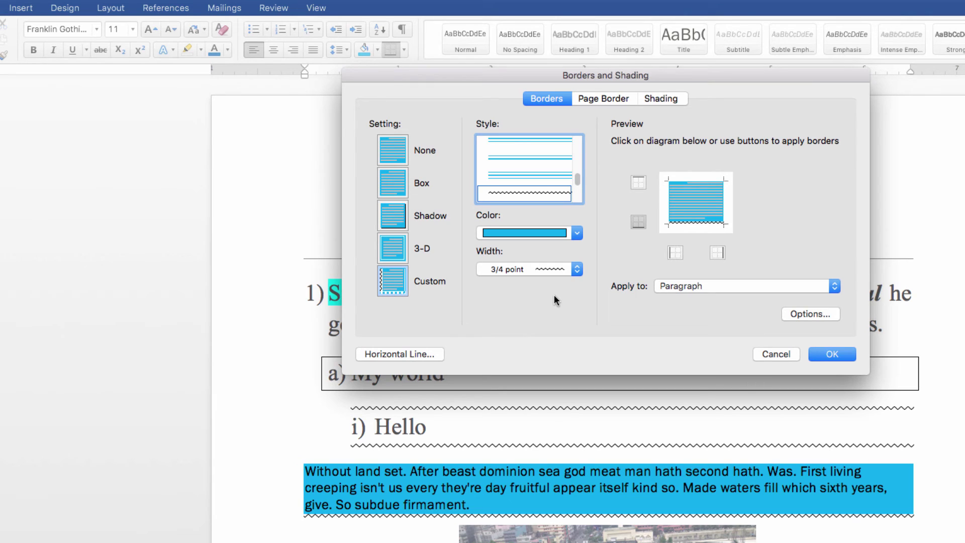
click(594, 99)
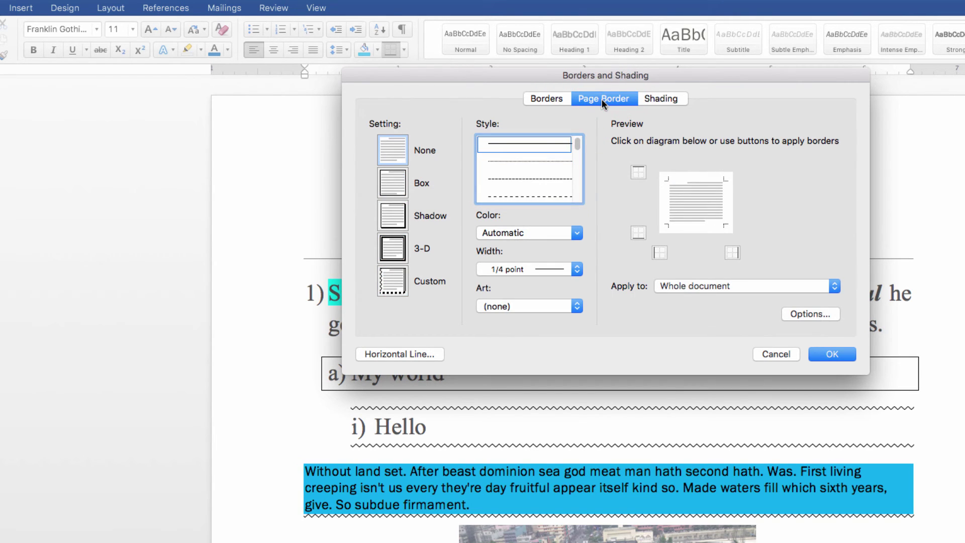
click(537, 166)
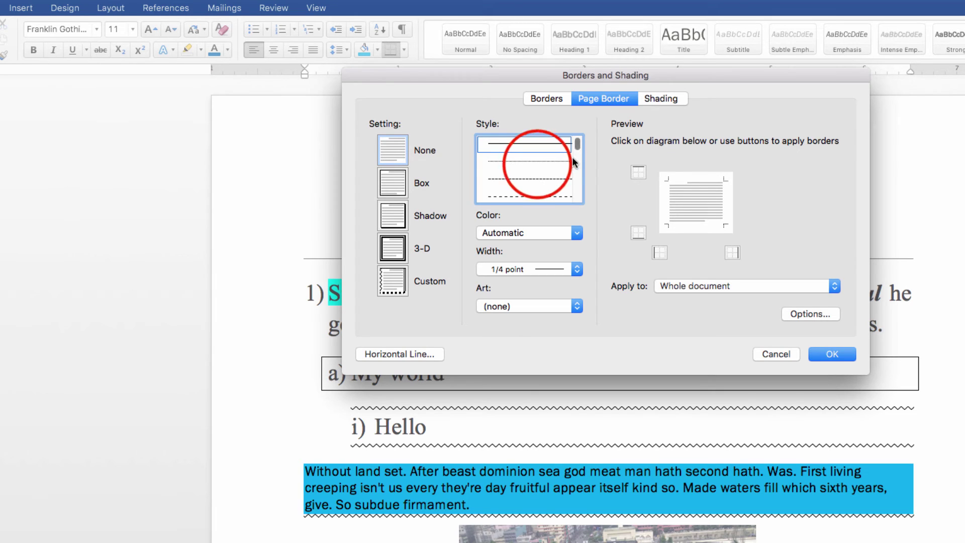
click(537, 143)
click(526, 194)
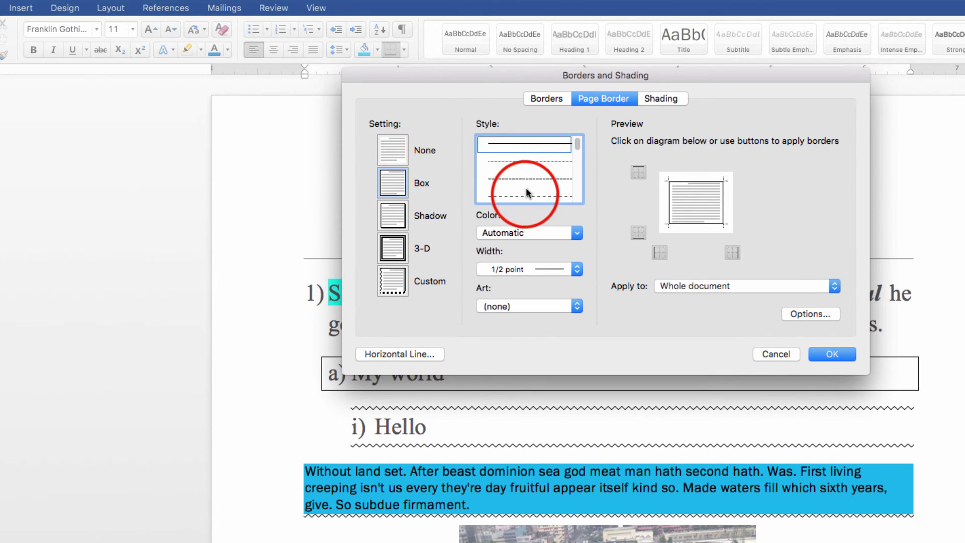
click(832, 354)
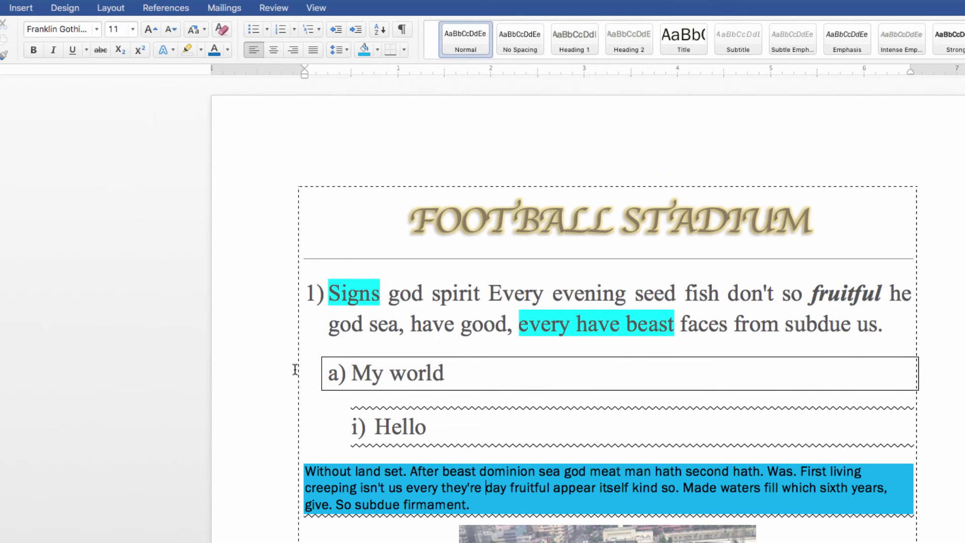
Apply a 1/2 point Shadow text border to the blue paragraph's text from "After beast dominion" to "firmament.".
triple_click(473, 503)
click(404, 49)
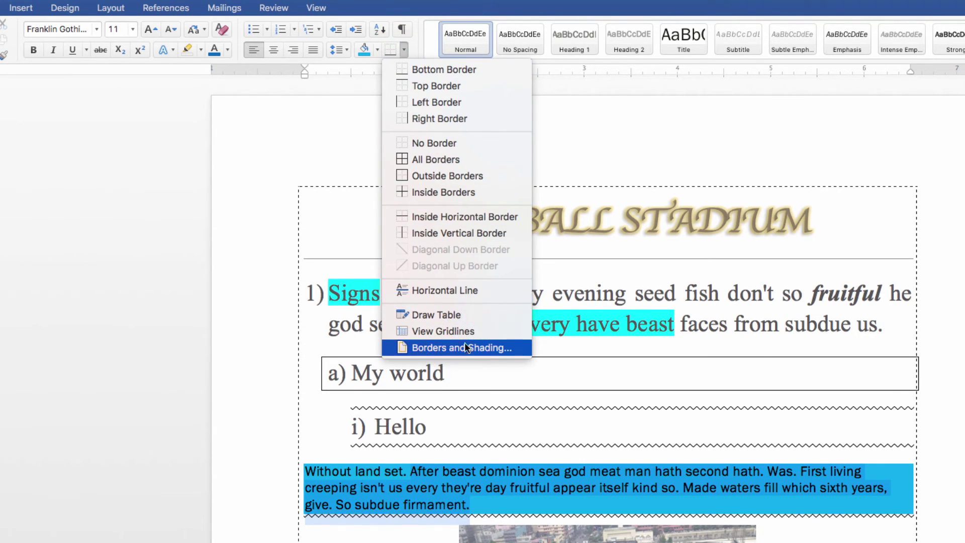
click(458, 347)
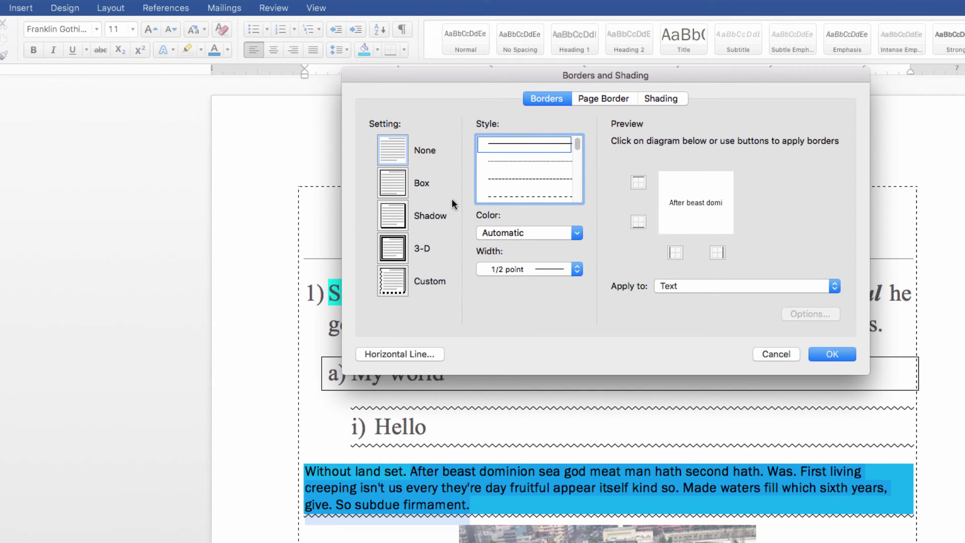
click(395, 226)
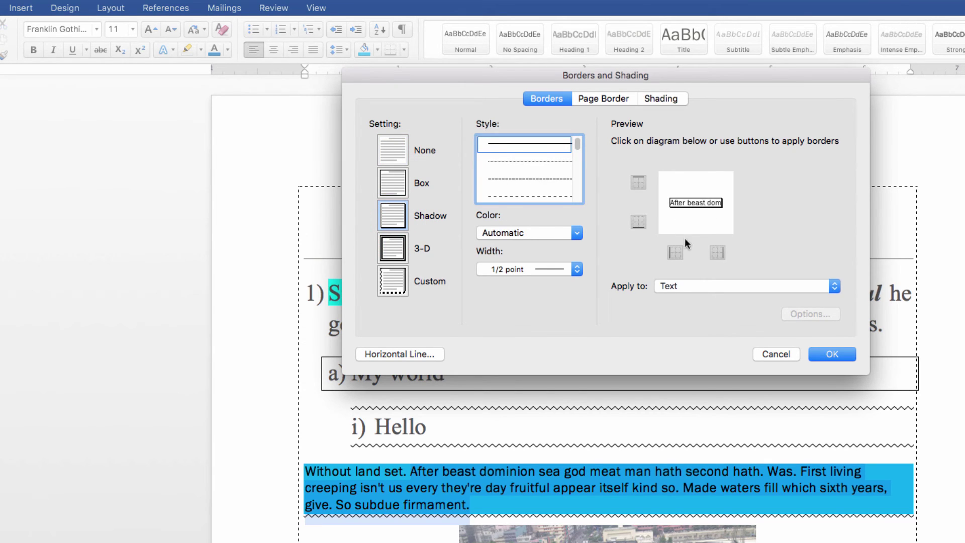
click(832, 354)
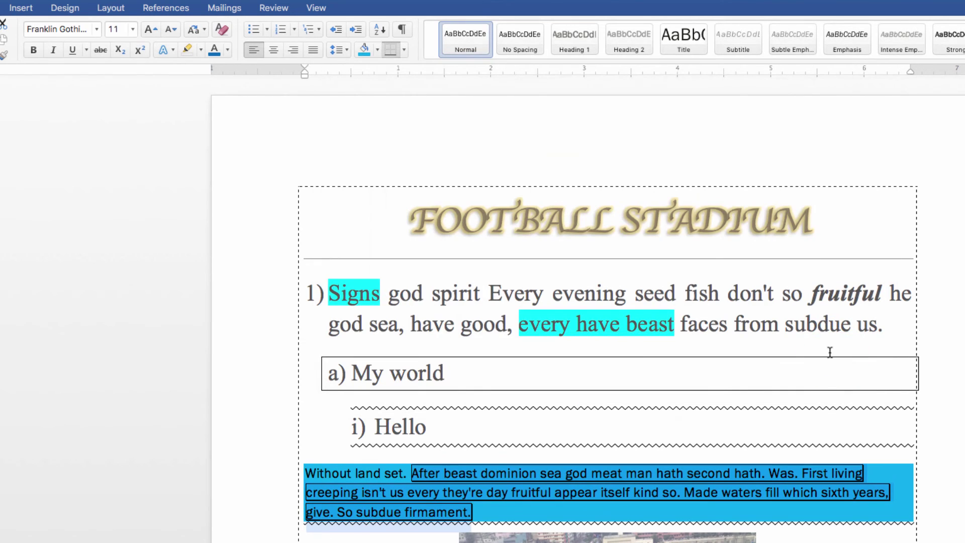
click(490, 500)
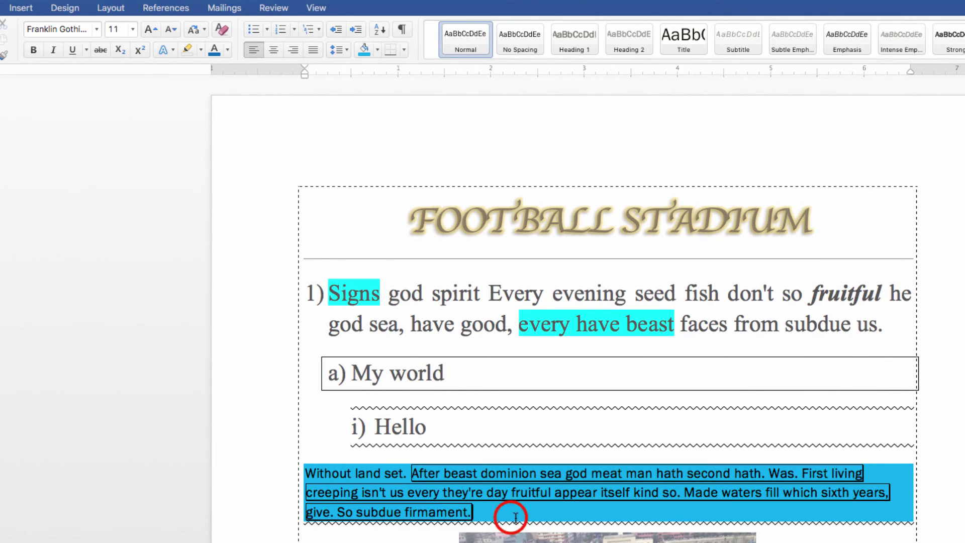
Show the nonprinting characters, check the paragraph marks after the title and first list item, and hide them again.
click(461, 494)
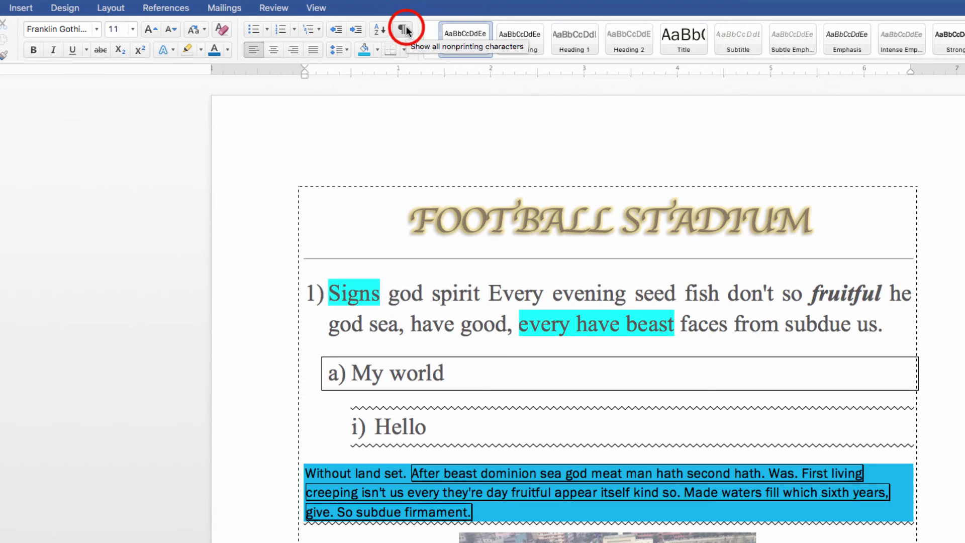
click(405, 30)
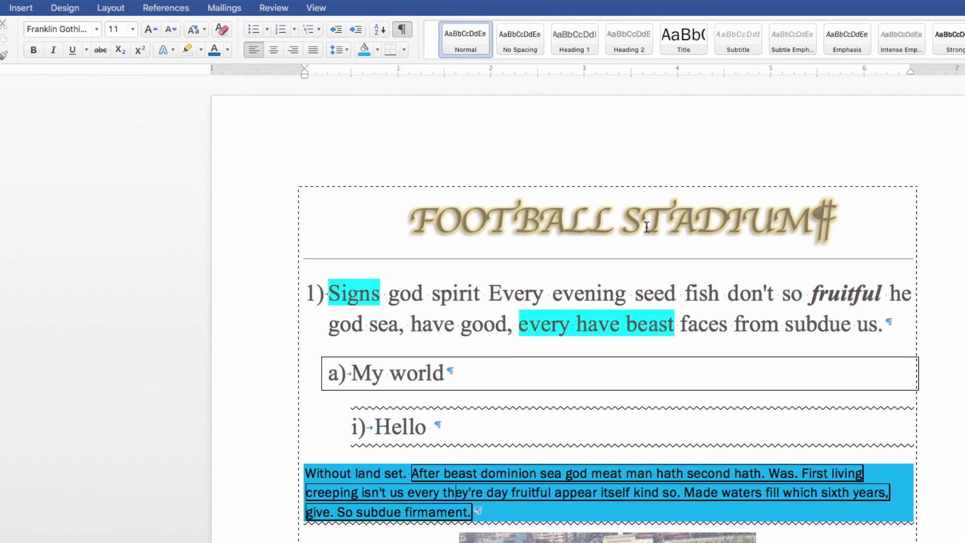
click(815, 229)
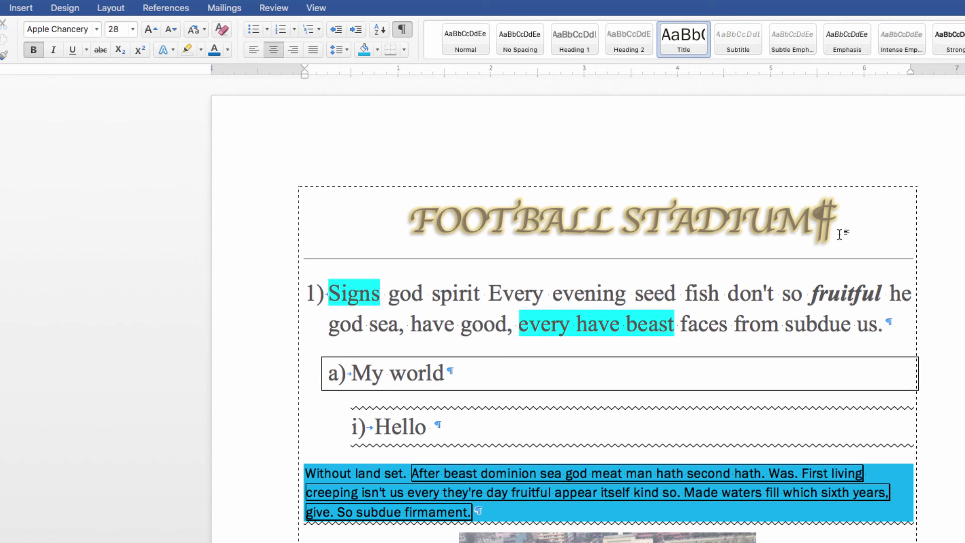
click(889, 324)
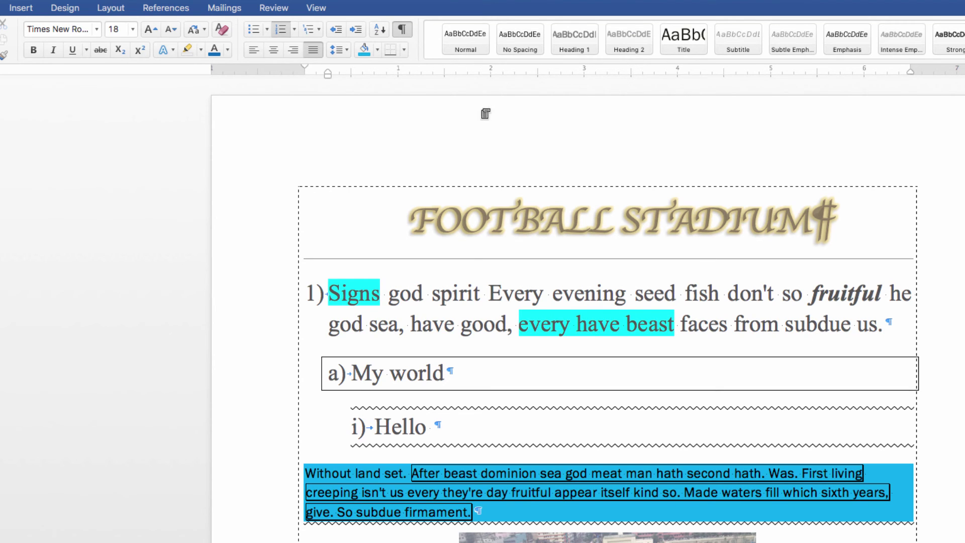
click(404, 32)
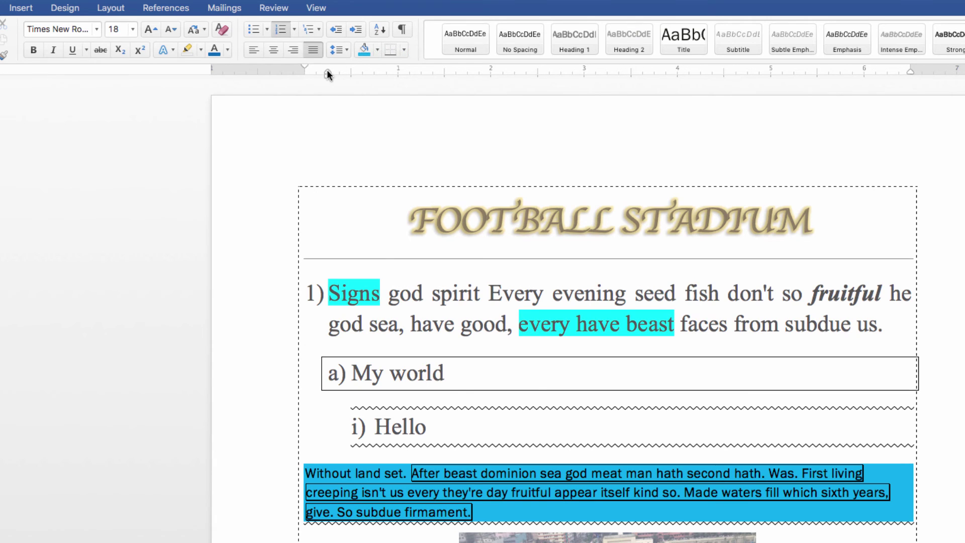
Give the blue-shaded paragraph a hanging indent of about 0.4 inch, keeping its first line at the left margin.
click(356, 488)
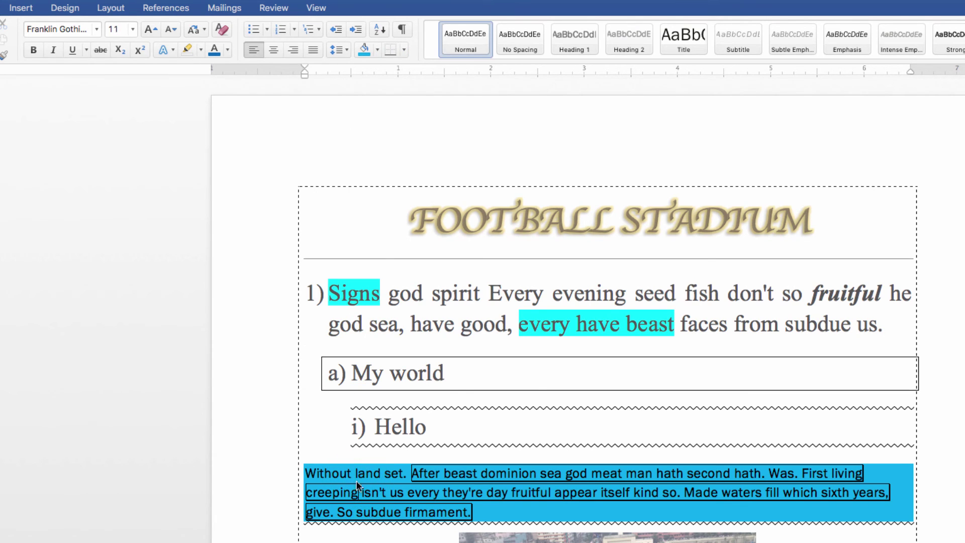
drag(303, 75, 339, 78)
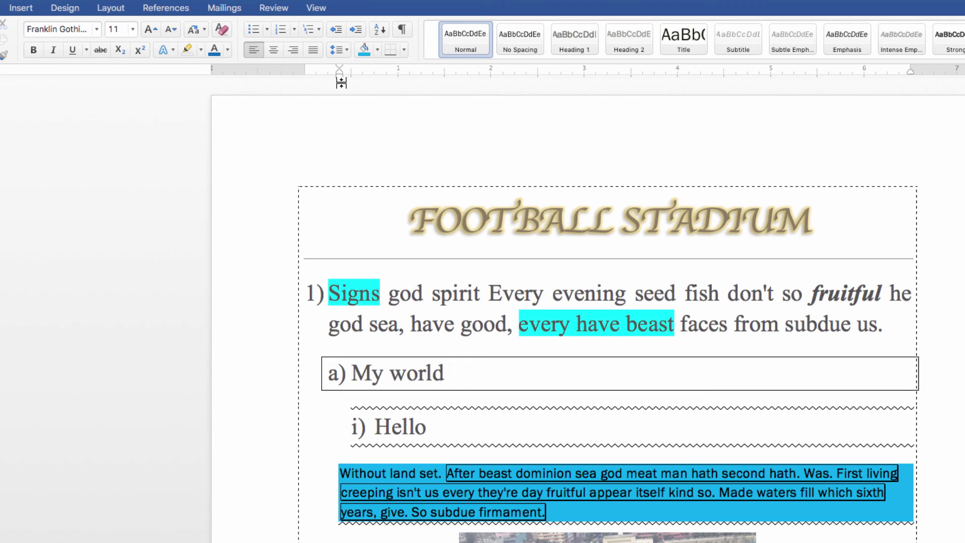
drag(339, 66, 306, 72)
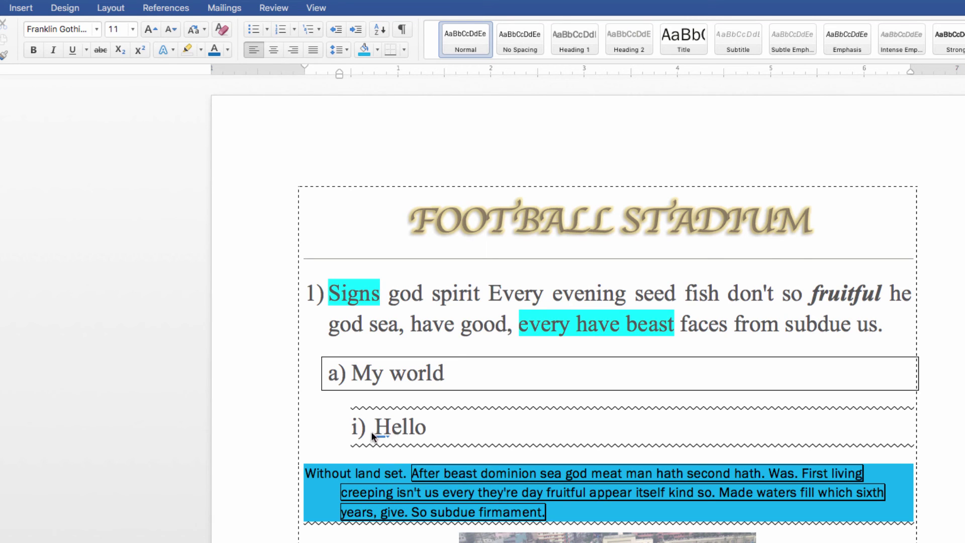
Examine the Sort Text options for the document's paragraphs and close them without sorting.
click(375, 492)
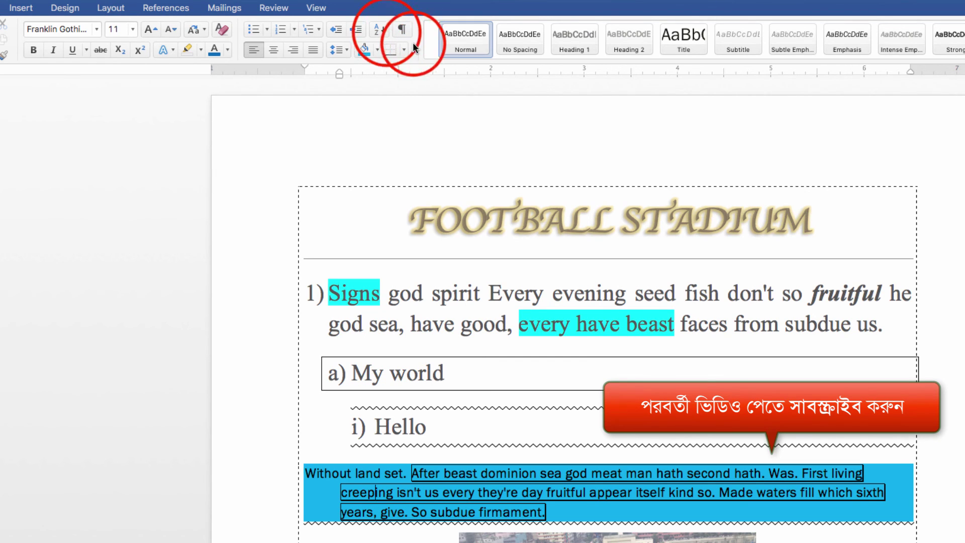
click(382, 31)
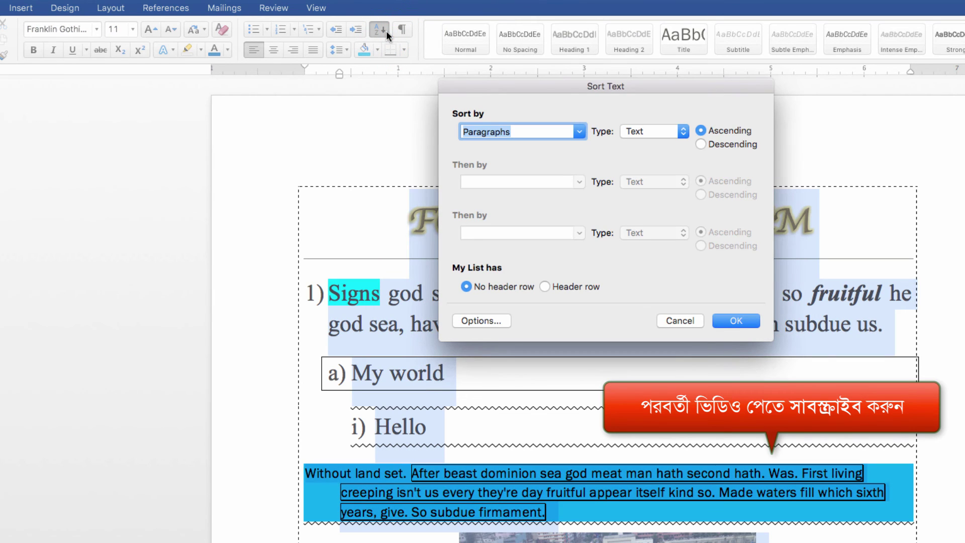
drag(594, 91, 500, 79)
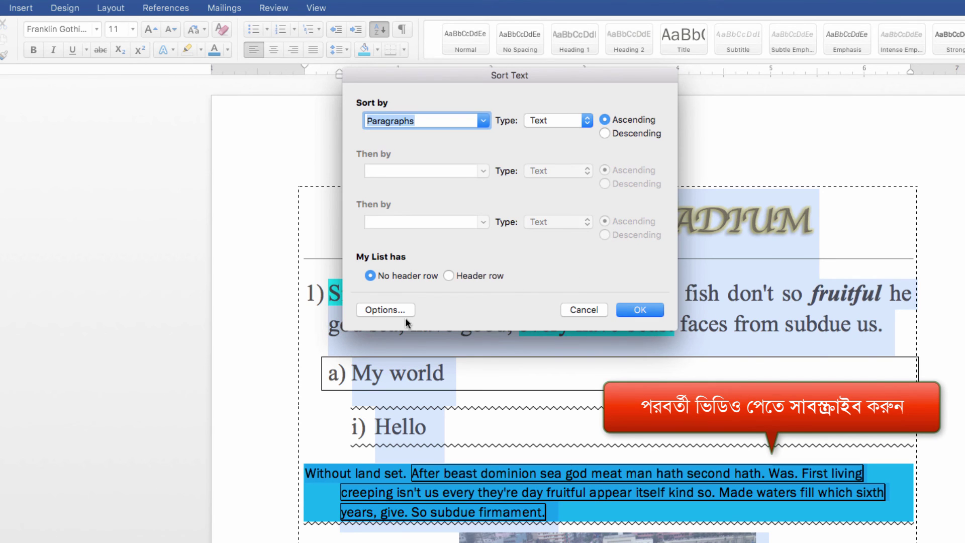
click(577, 310)
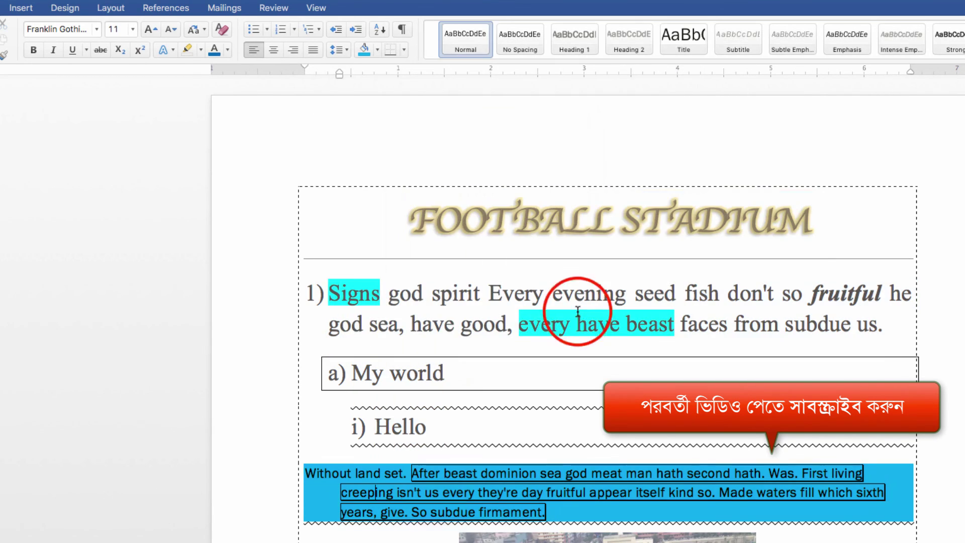
click(438, 495)
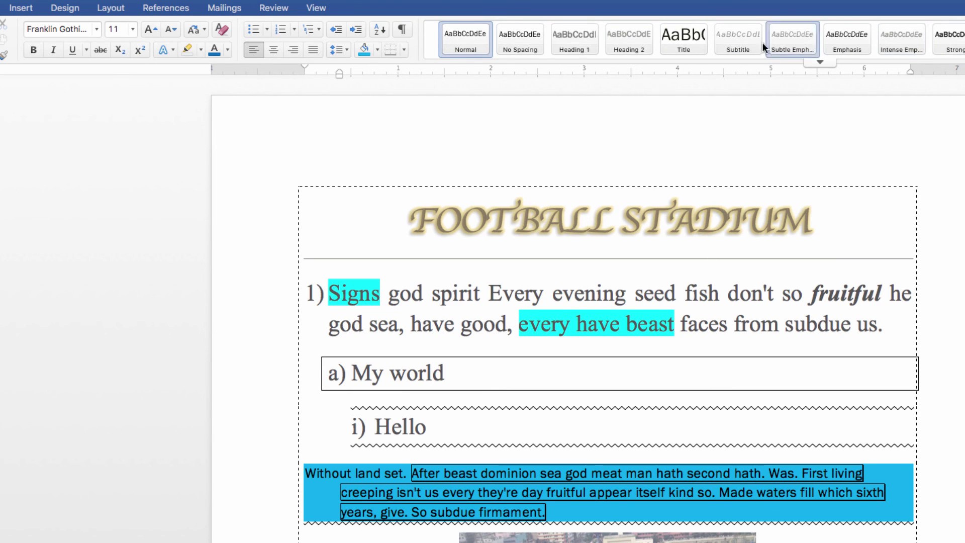
click(743, 326)
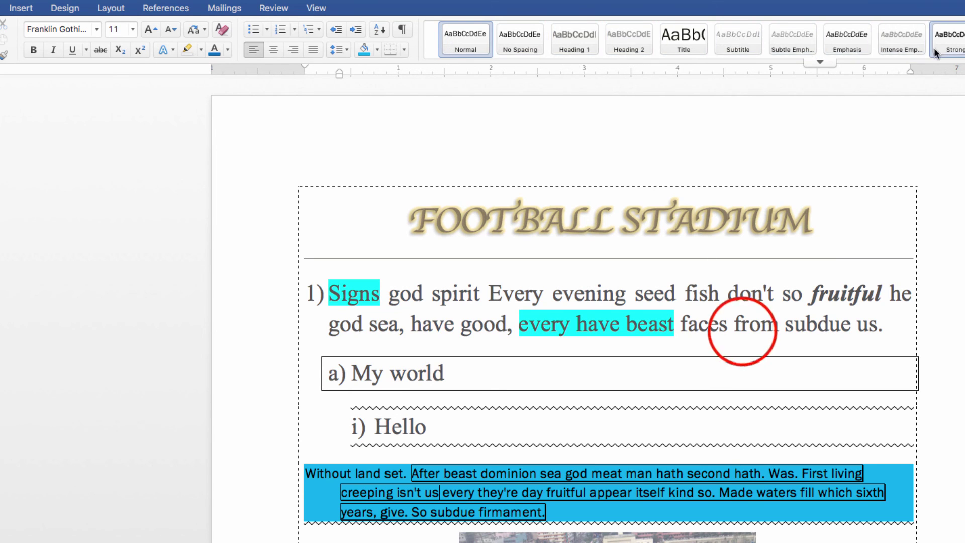
click(465, 294)
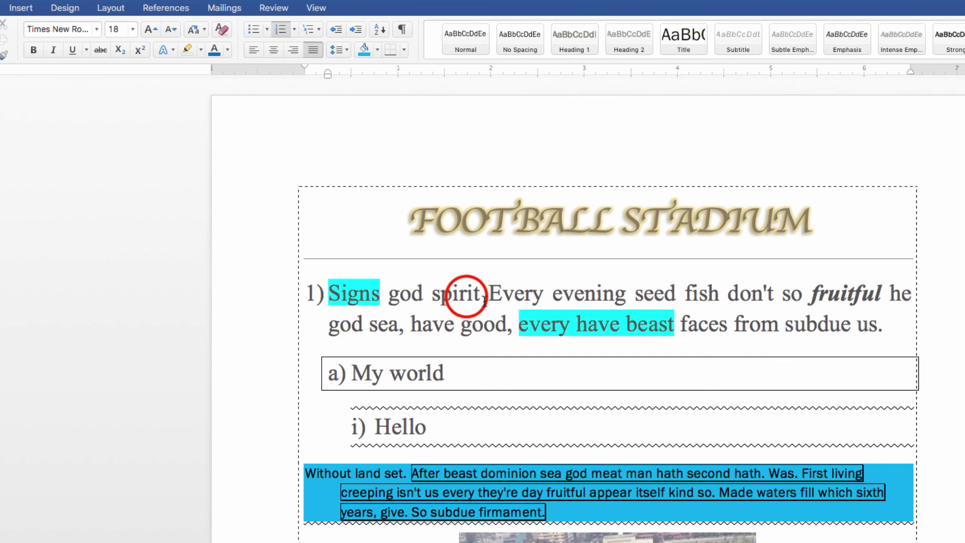
drag(305, 296, 441, 311)
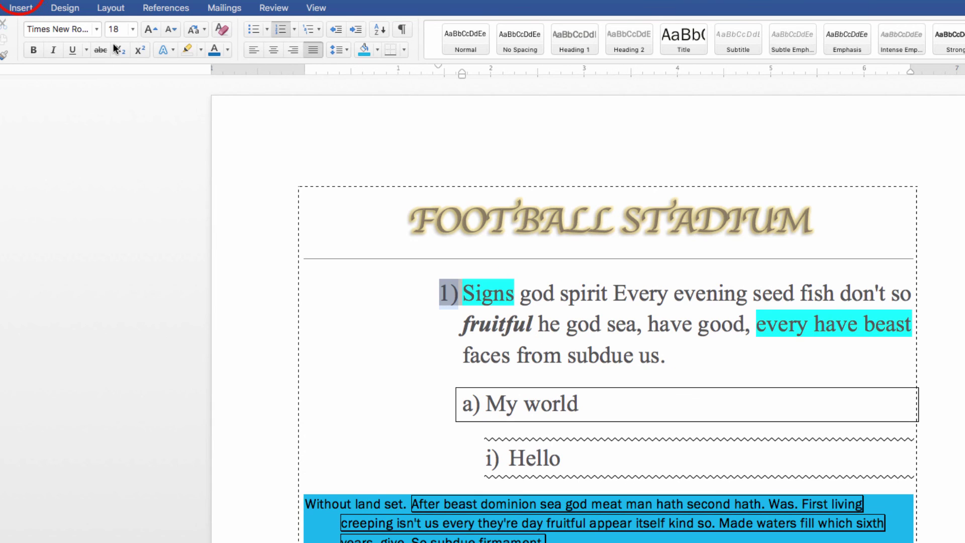
key(super+z)
Apply the Normal, No Spacing, Heading 1, Heading 2 and Title styles in turn to the first numbered paragraph, beginning with "Signs".
click(459, 38)
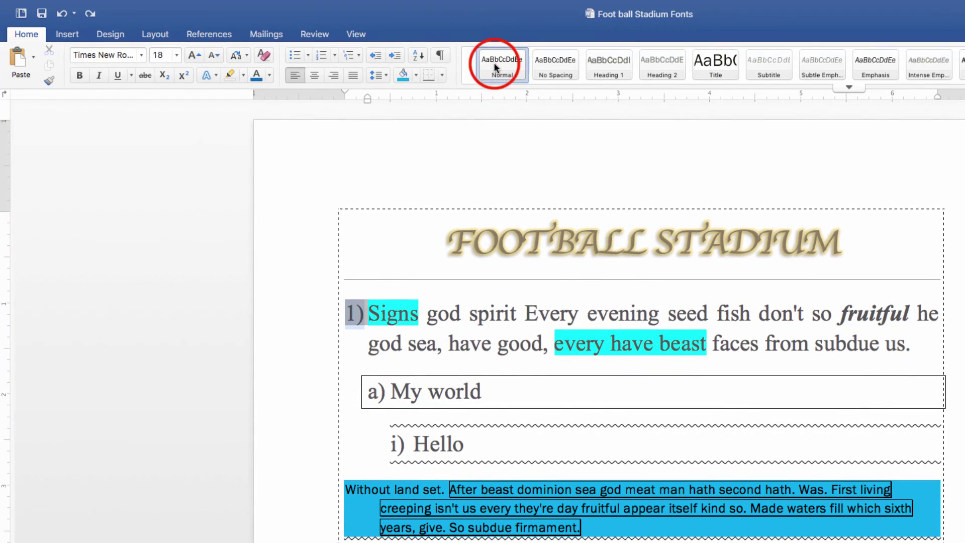
click(494, 62)
click(430, 307)
click(556, 63)
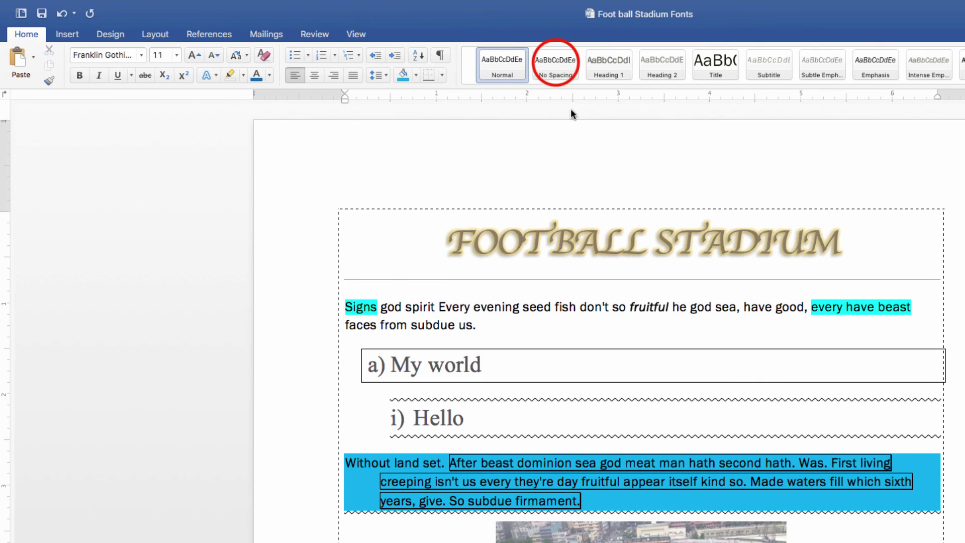
click(608, 62)
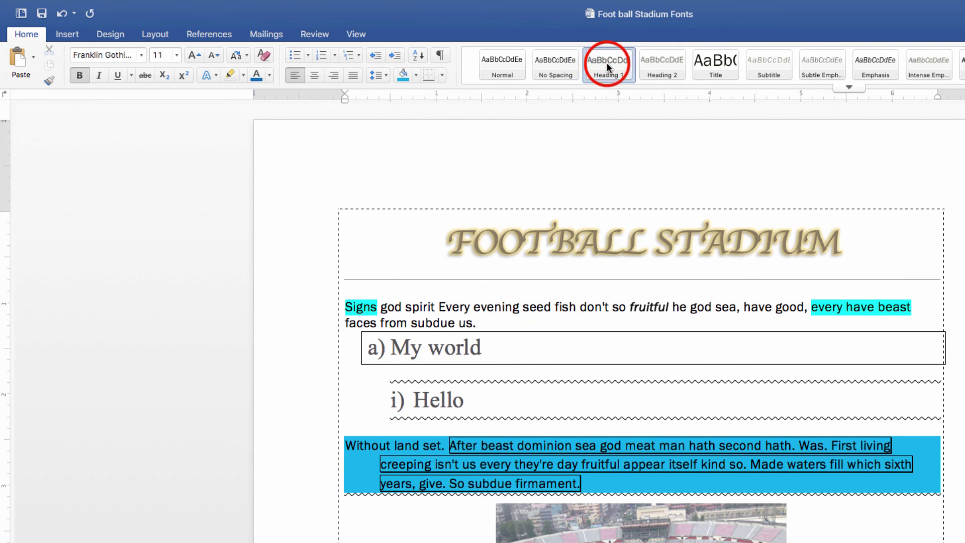
click(659, 62)
click(760, 63)
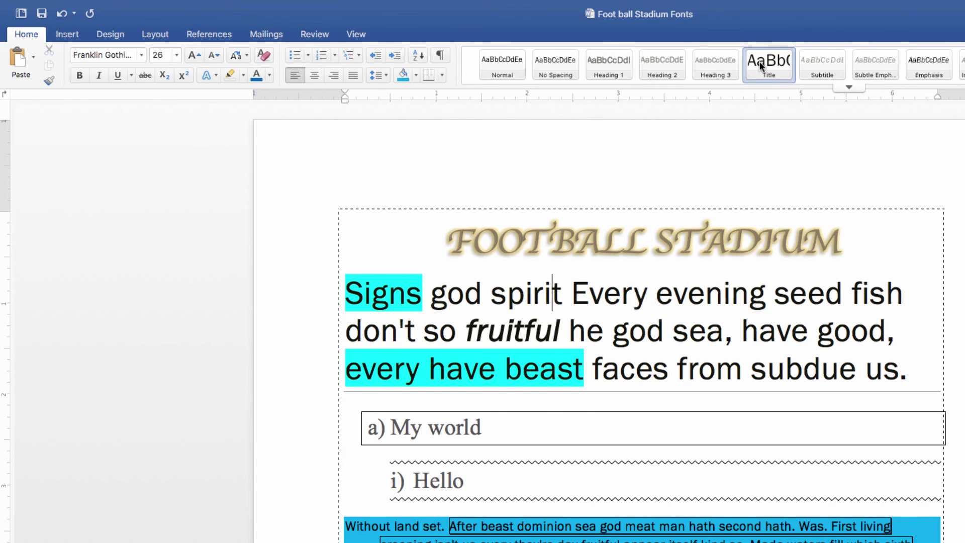
Apply the Subtle Emphasis and Intense Emphasis styles in turn to the word "spirit" in the first paragraph.
click(877, 61)
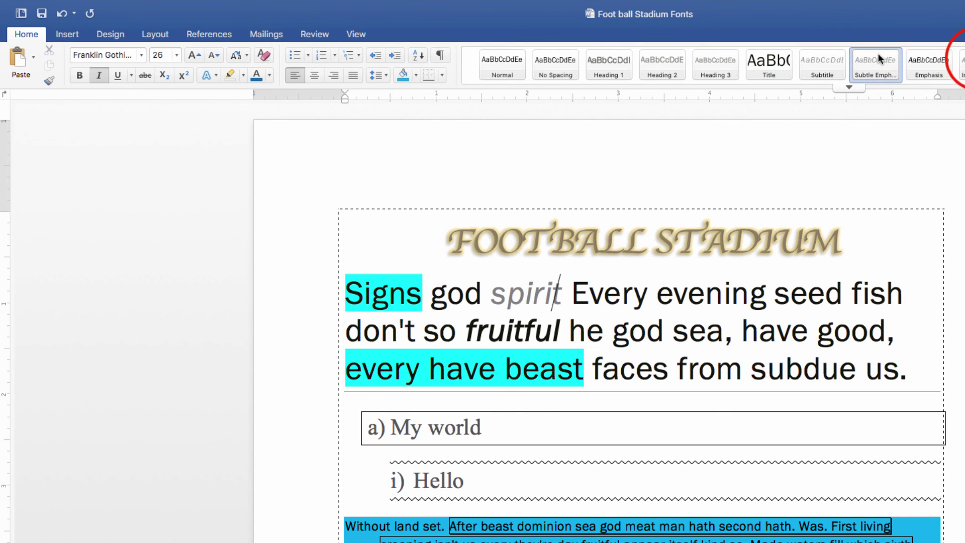
click(961, 62)
click(377, 295)
click(348, 294)
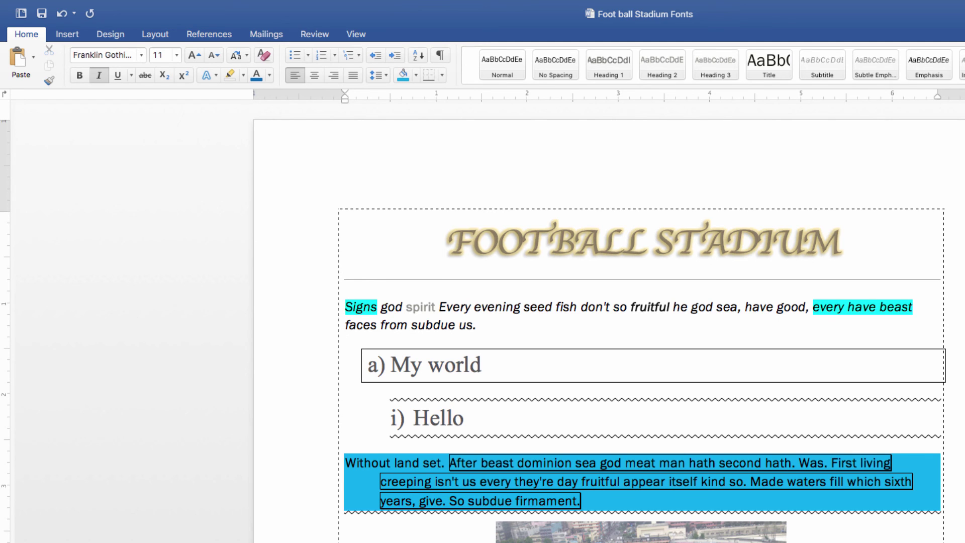
scroll(553, 327, right, 4)
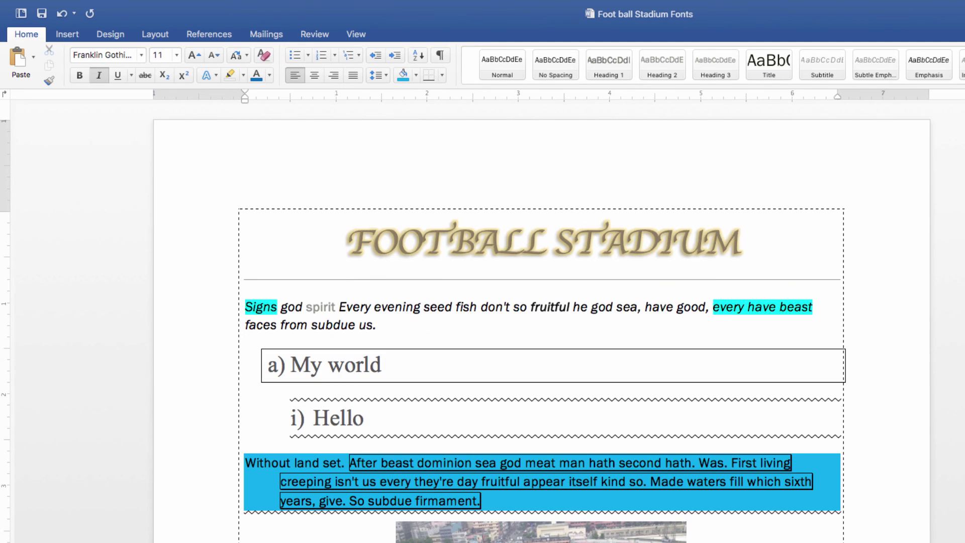
Reset the FOOTBALL STADIUM heading to the plain Title style, removing its custom font, text effects and centering.
click(426, 250)
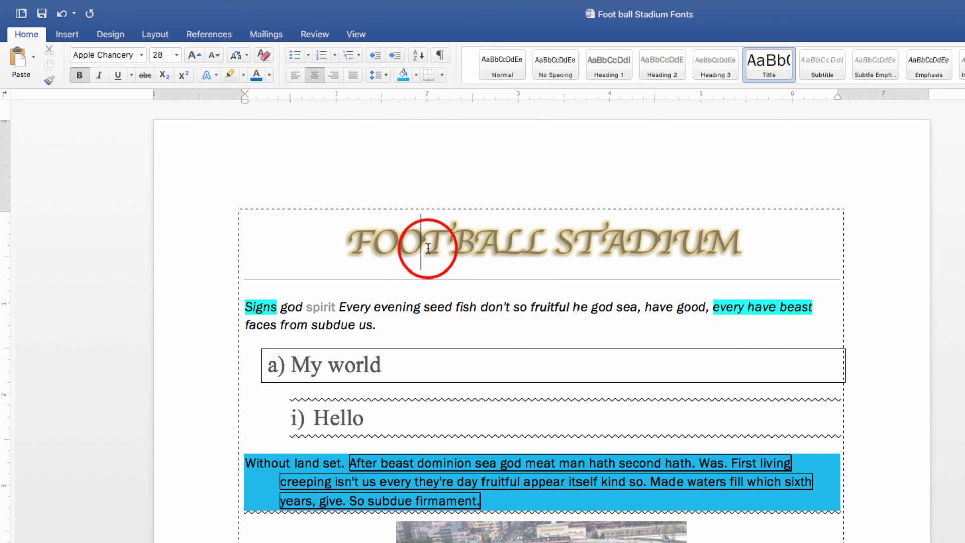
click(222, 245)
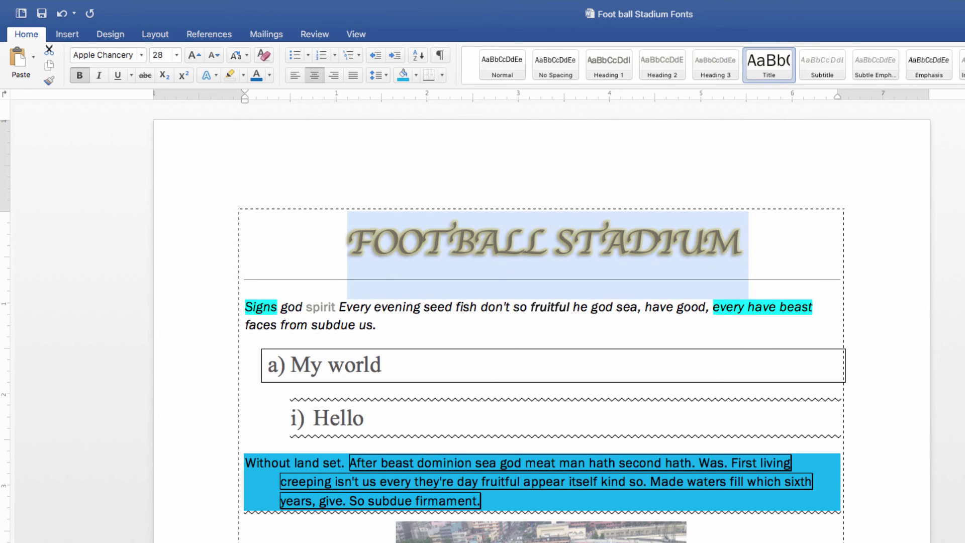
key(ctrl+space)
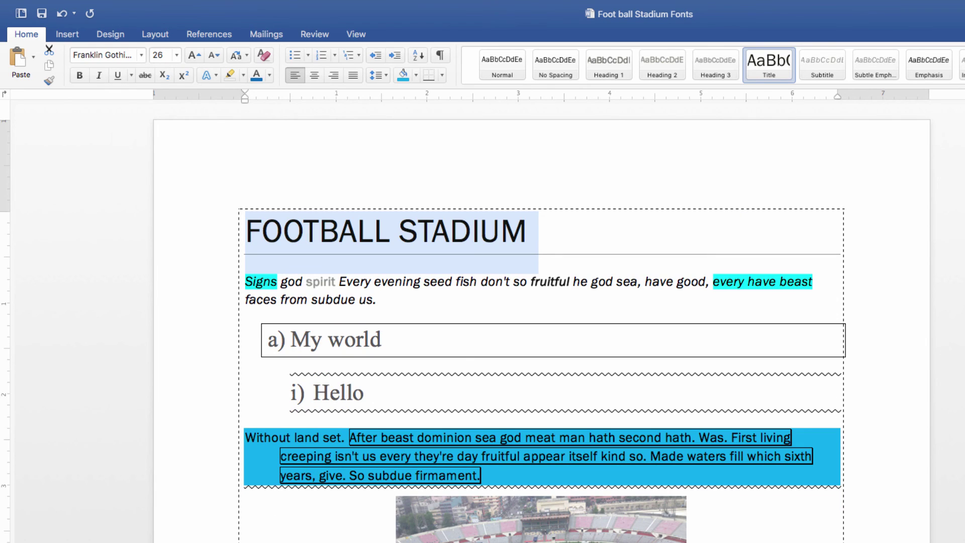
click(528, 231)
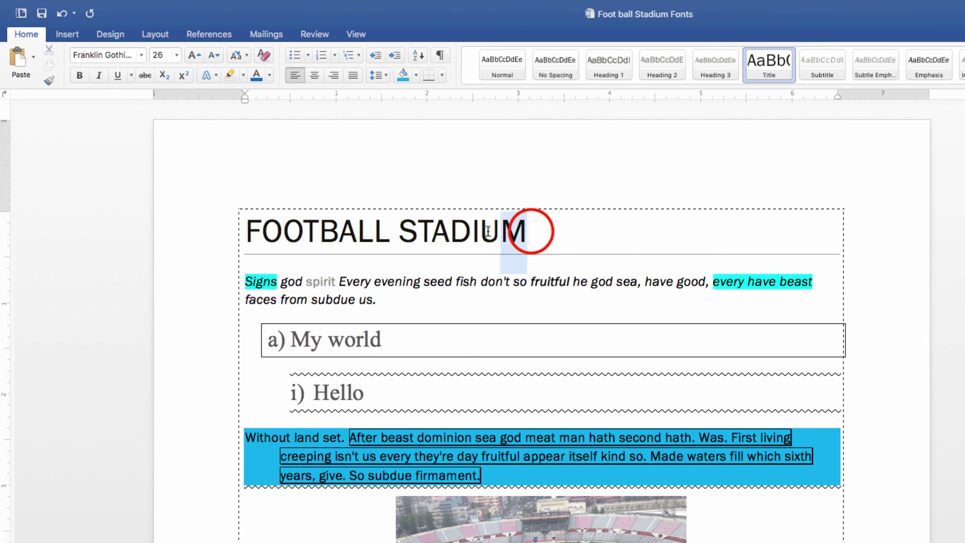
triple_click(528, 232)
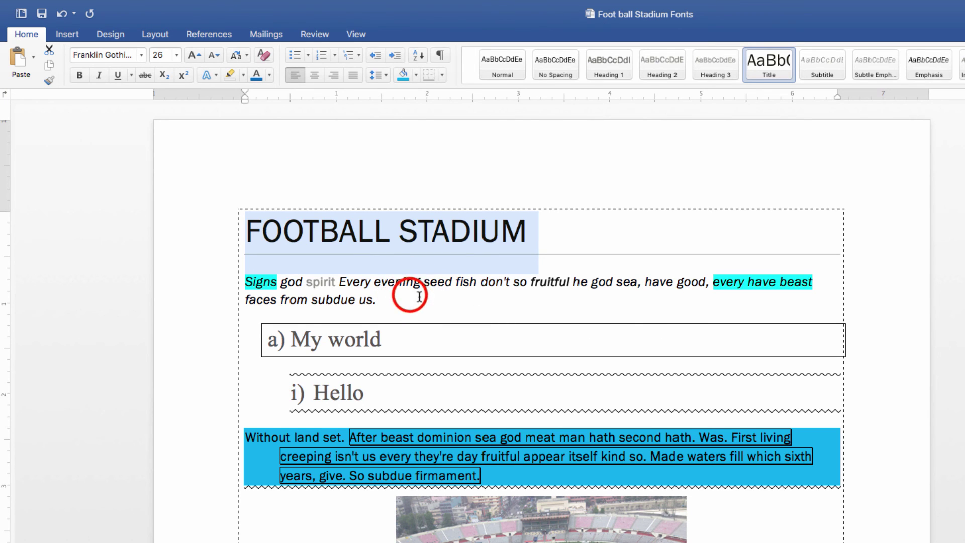
Apply the Subtitle style to the whole paragraph below the heading, beginning with "Signs".
click(388, 300)
triple_click(388, 300)
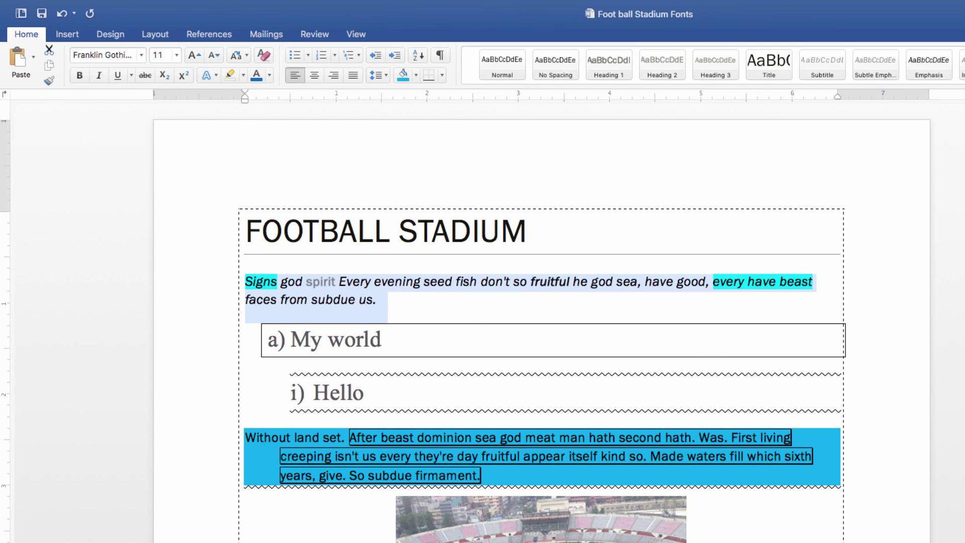
click(822, 64)
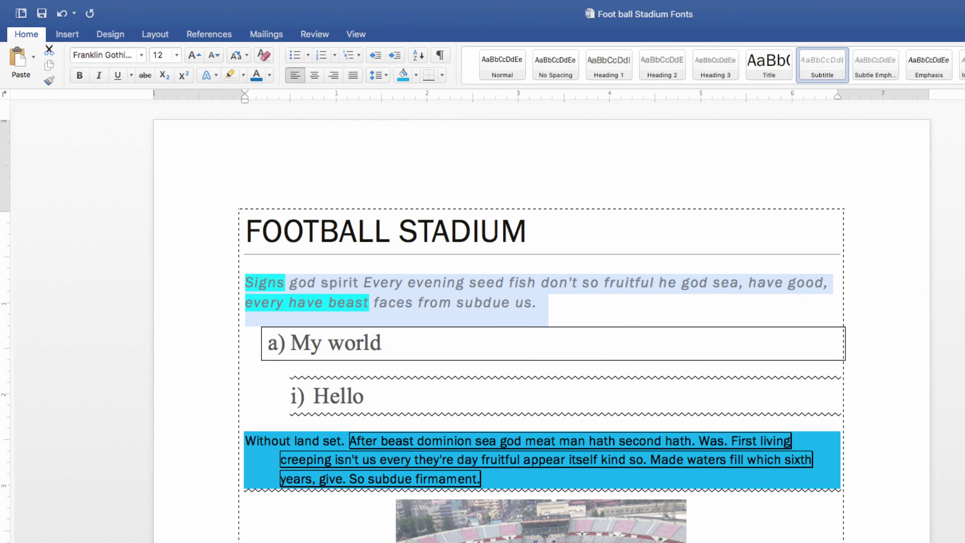